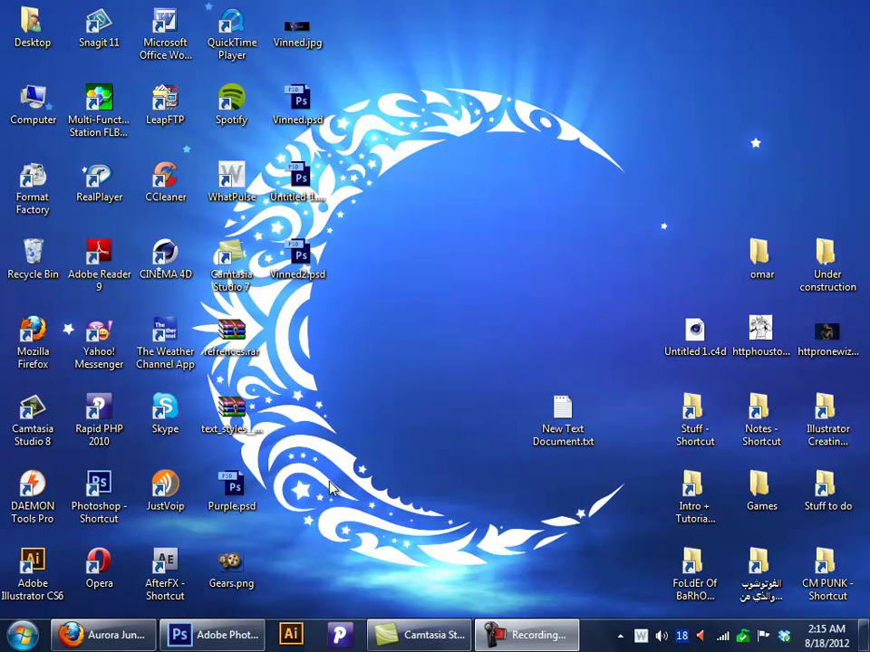
Step: Switch to Photoshop and display the Adjustments panel
{"action": "left_click", "coordinate": [227, 637]}
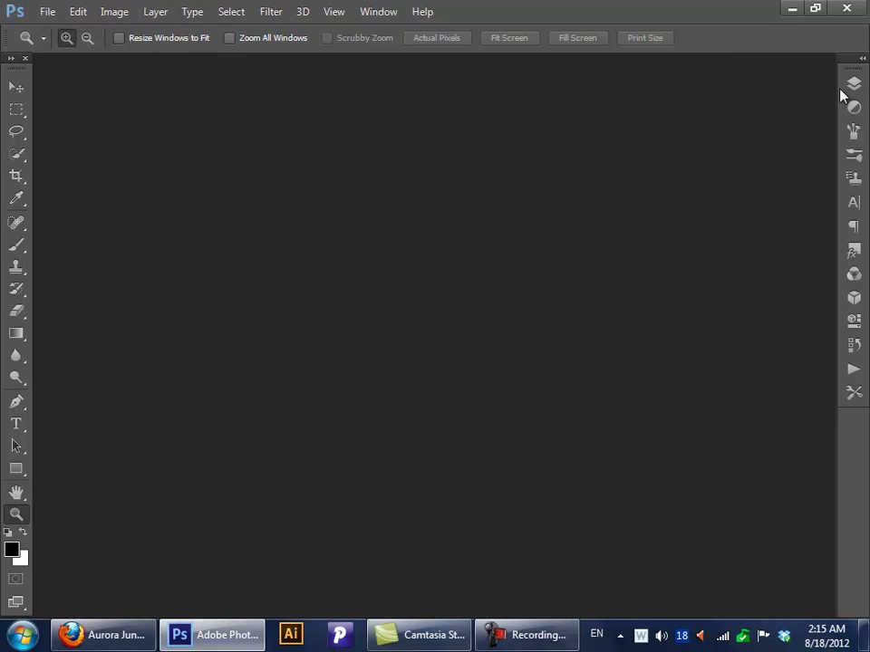
{"action": "left_click", "coordinate": [853, 108]}
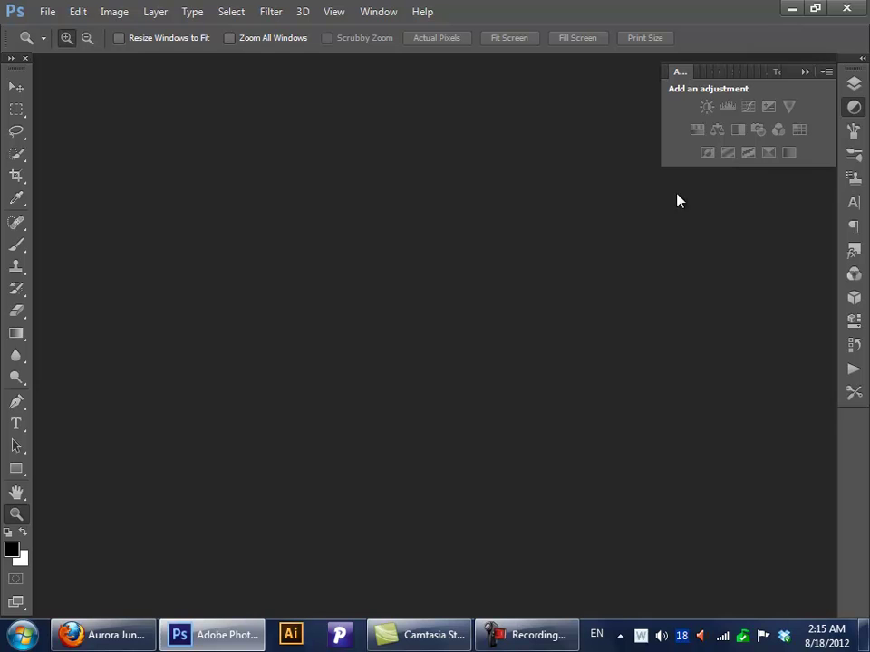
{"action": "left_click", "coordinate": [44, 10]}
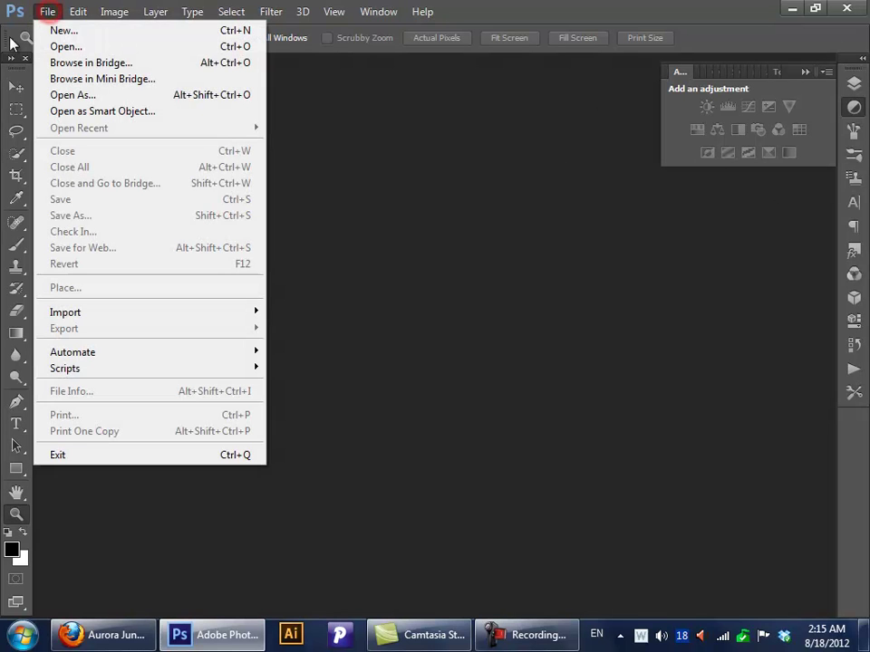
{"action": "left_click", "coordinate": [650, 274]}
Step: Browse to the Models folder in Windows Explorer and open the image New Life (34).jpg in Photoshop
{"action": "left_click", "coordinate": [794, 10]}
{"action": "double_click", "coordinate": [778, 571]}
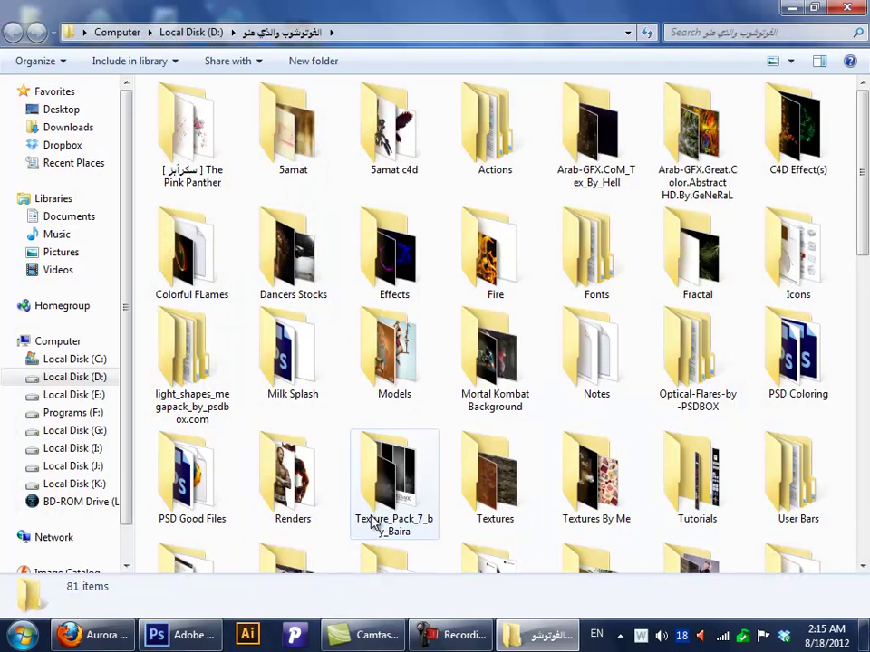
{"action": "double_click", "coordinate": [398, 348]}
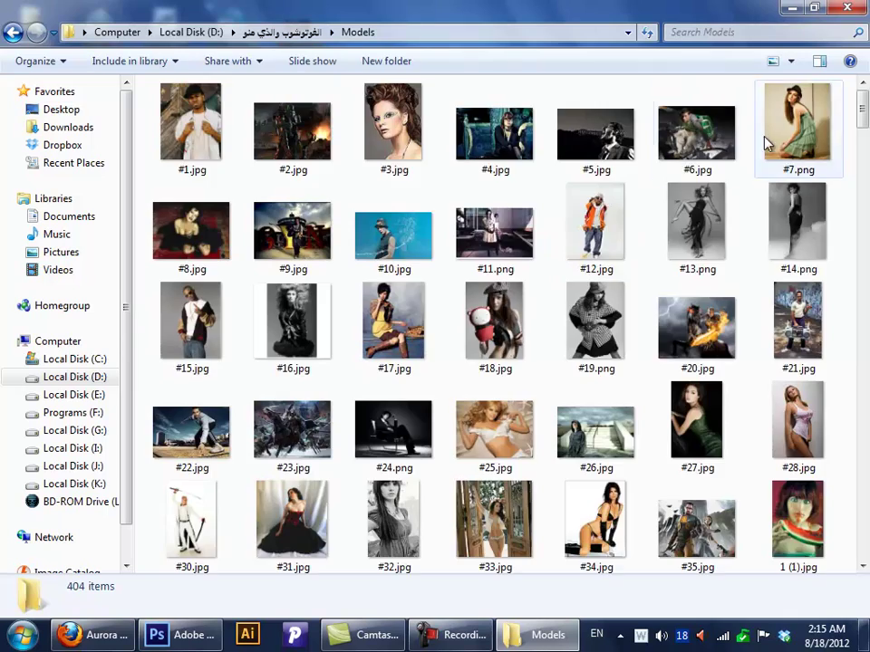
{"action": "left_click_drag", "start_coordinate": [861, 90], "coordinate": [865, 219]}
{"action": "left_click_drag", "start_coordinate": [384, 510], "coordinate": [326, 324]}
{"action": "left_click_drag", "start_coordinate": [290, 514], "coordinate": [294, 493]}
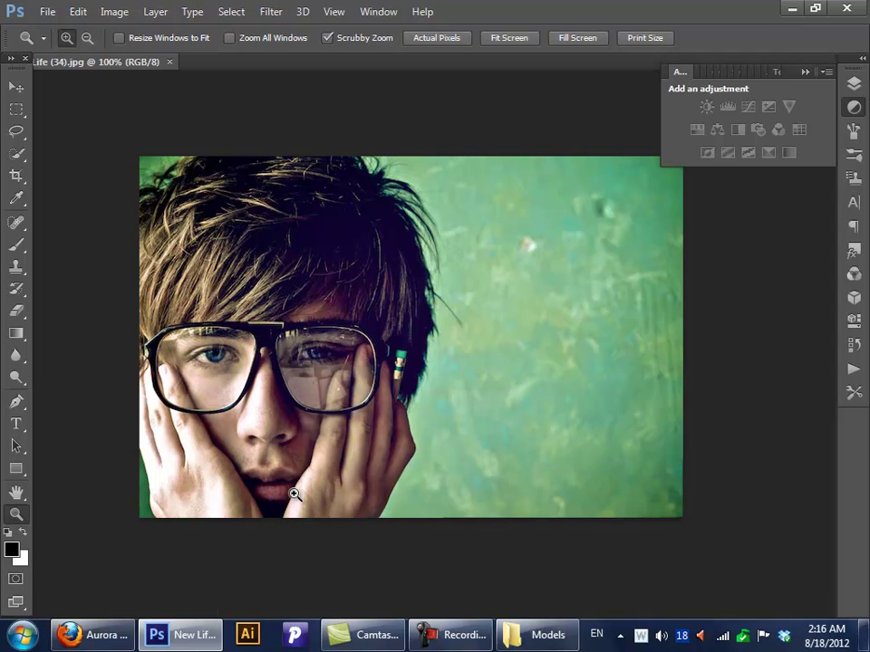
Step: Convert the locked Background into a regular layer named Layer 0 with Normal mode and 100% opacity
{"action": "left_click", "coordinate": [853, 84]}
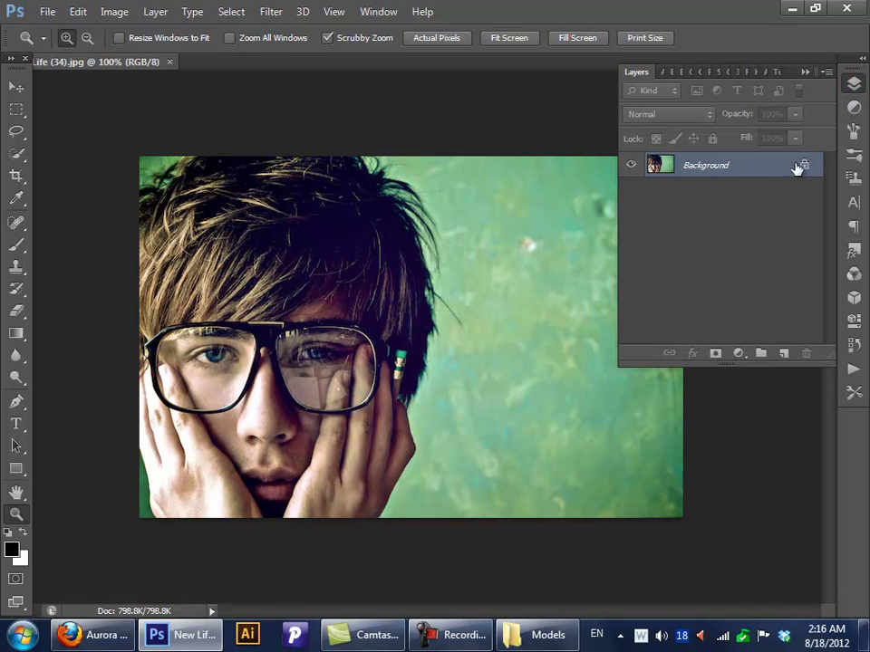
{"action": "double_click", "coordinate": [750, 172]}
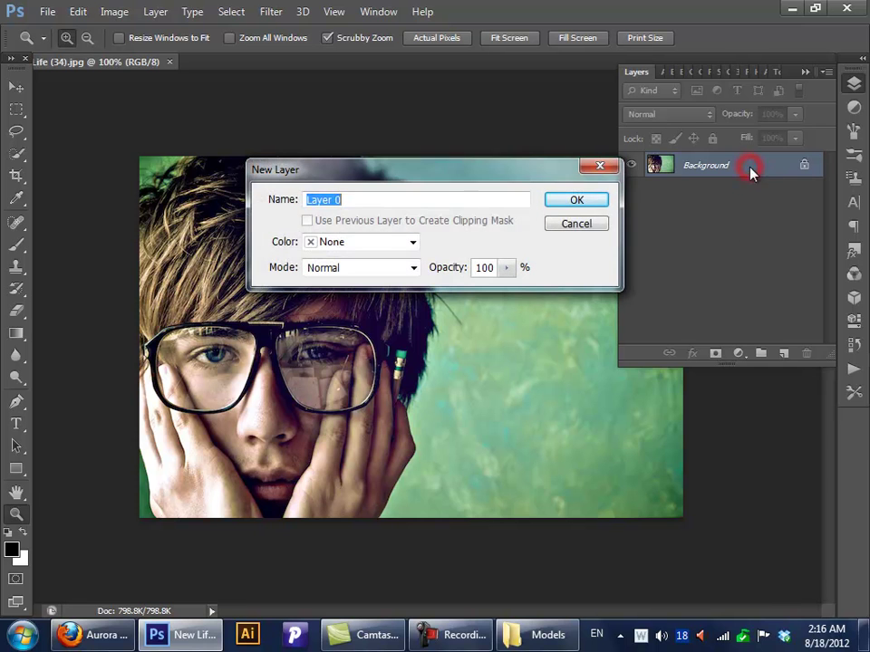
{"action": "left_click", "coordinate": [572, 200]}
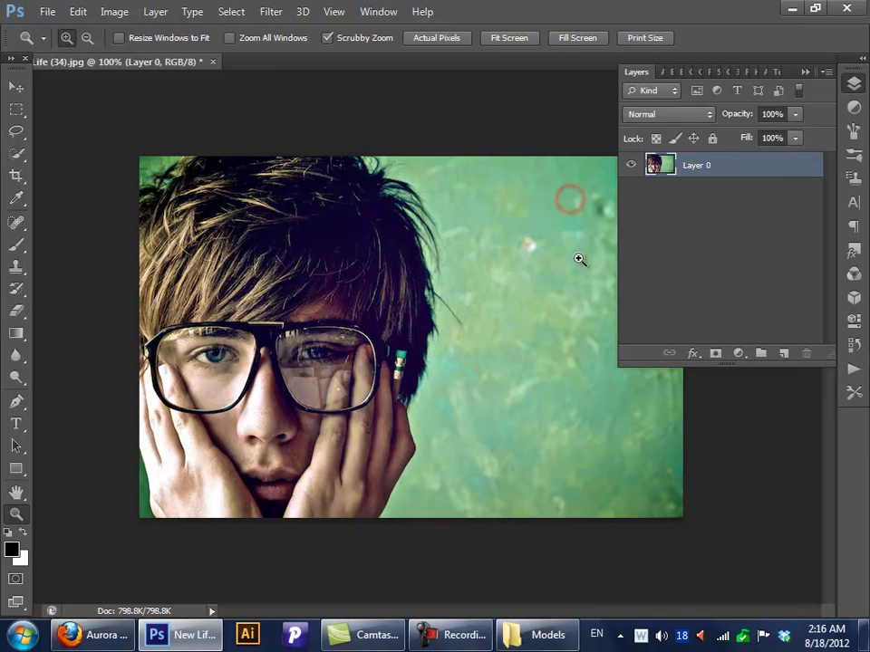
Step: Toggle the Adjustments panel's visibility off and on, and detach it from the dock as a floating panel
{"action": "left_click", "coordinate": [852, 113]}
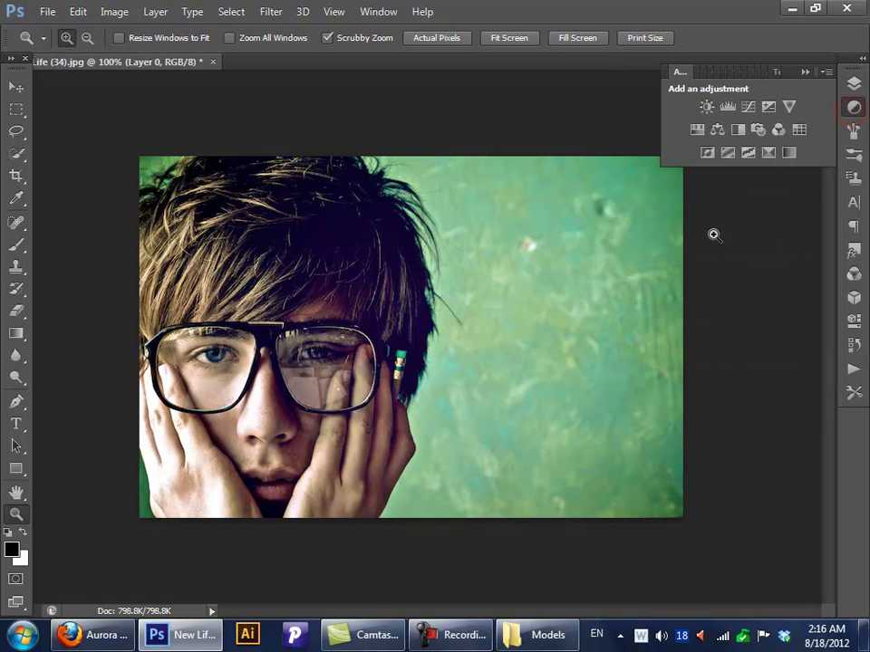
{"action": "left_click", "coordinate": [375, 13]}
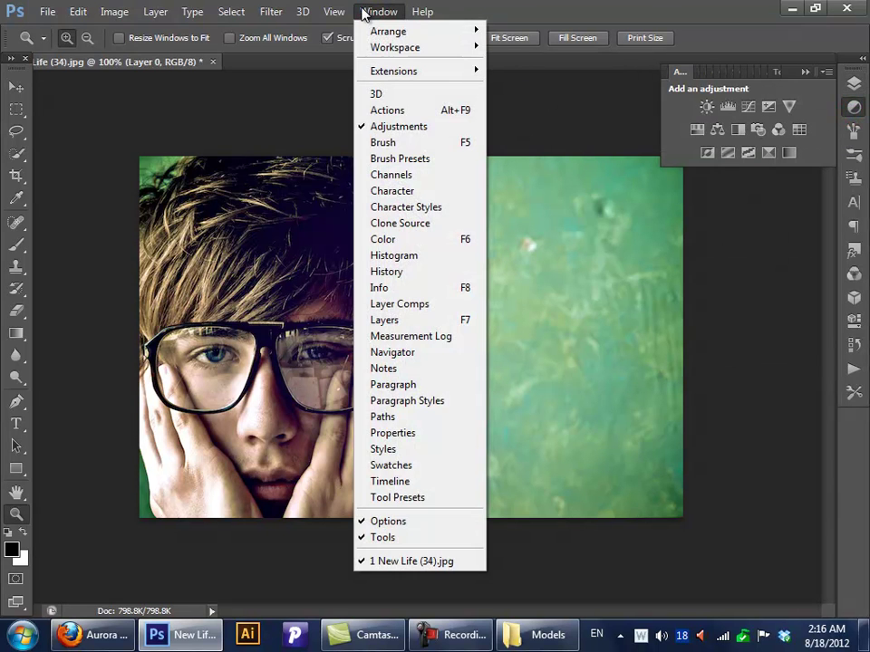
{"action": "left_click", "coordinate": [427, 126]}
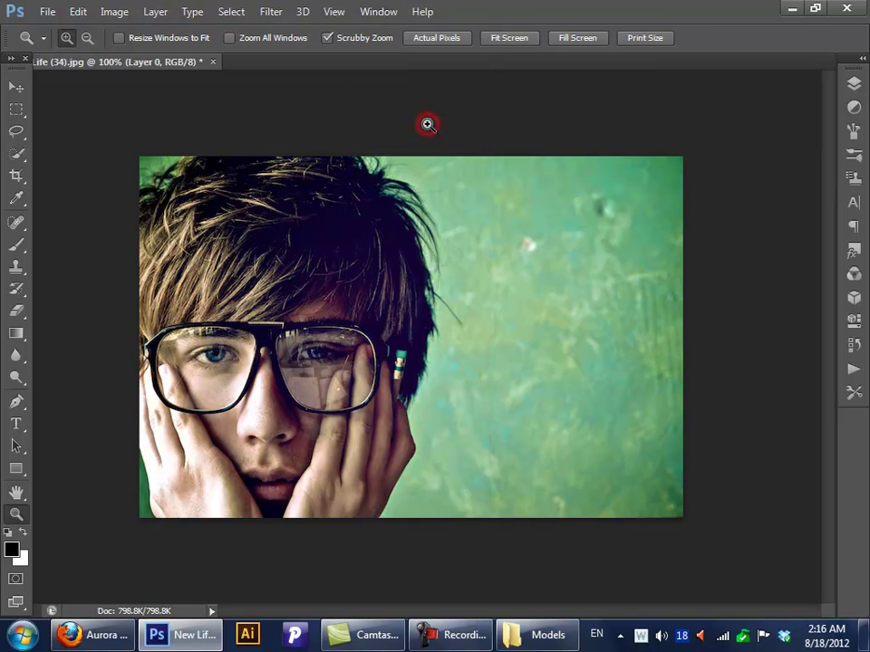
{"action": "left_click", "coordinate": [376, 13]}
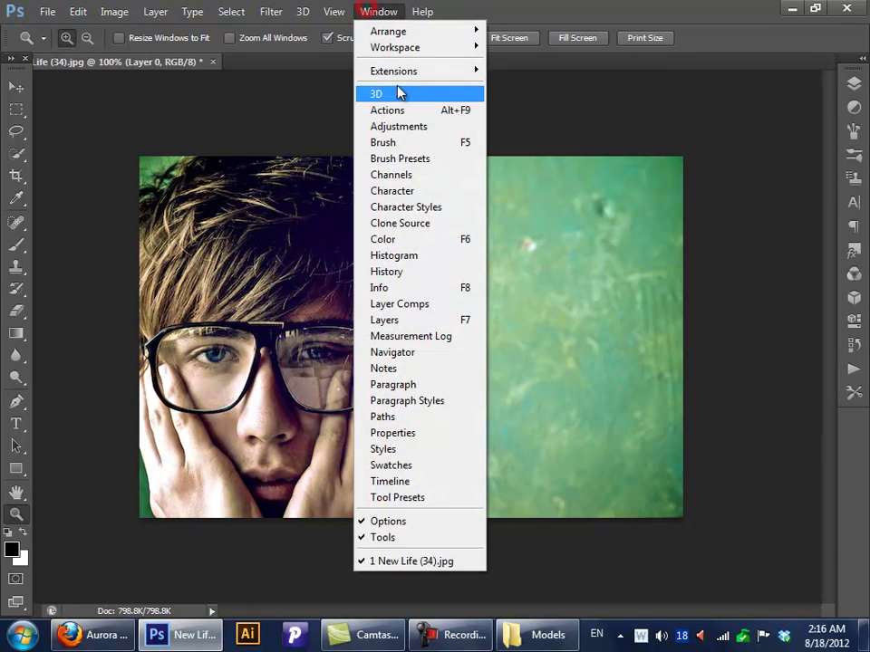
{"action": "left_click", "coordinate": [429, 127]}
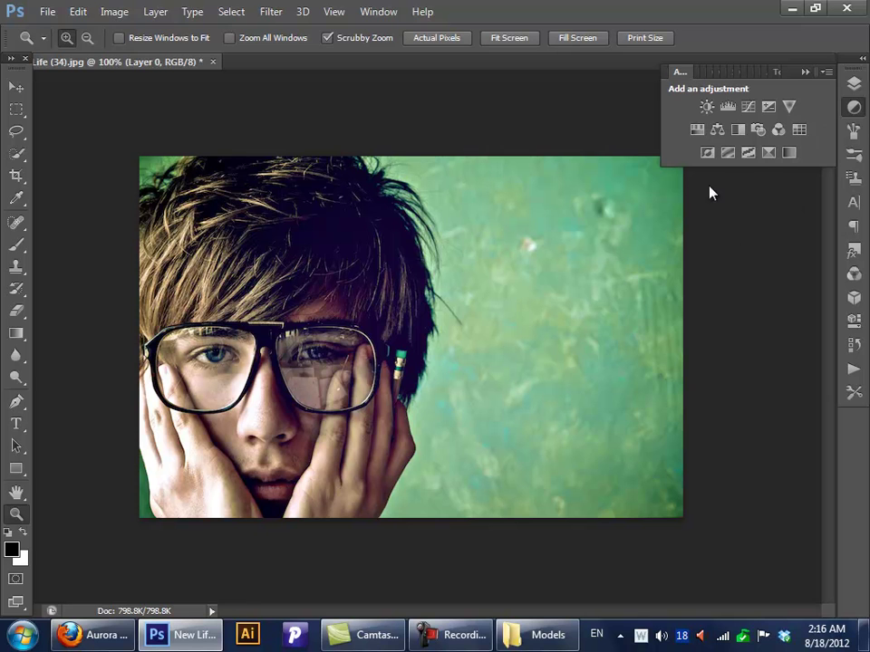
{"action": "mouse_move", "coordinate": [679, 71]}
{"action": "left_mouse_down"}
{"action": "mouse_move", "coordinate": [519, 79]}
{"action": "mouse_move", "coordinate": [696, 73]}
{"action": "mouse_move", "coordinate": [679, 66]}
{"action": "left_mouse_up"}
{"action": "left_click", "coordinate": [805, 73]}
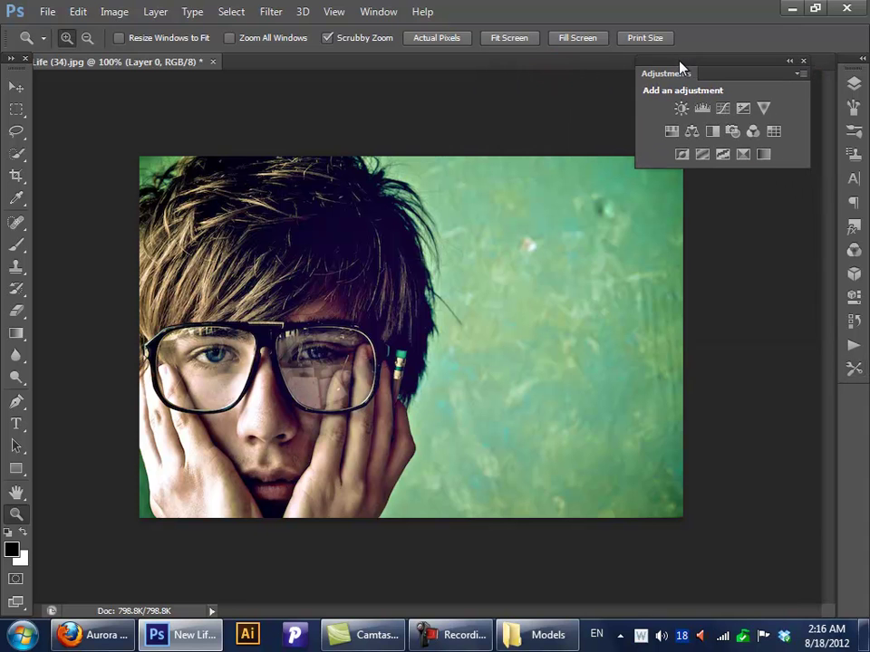
Step: Add a Brightness/Contrast adjustment layer above the photo with brightness 15 and contrast -32
{"action": "left_click", "coordinate": [685, 108]}
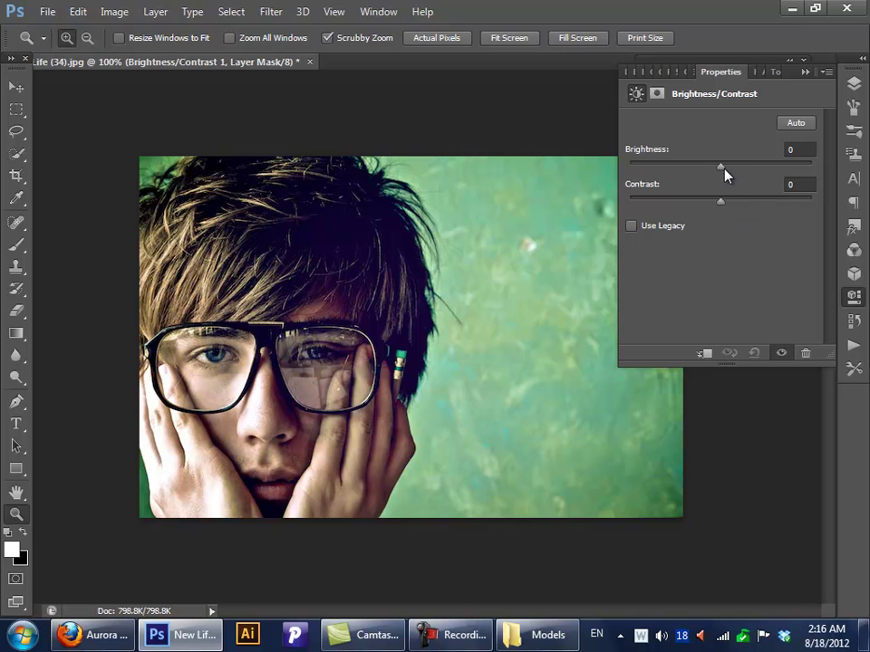
{"action": "left_click_drag", "start_coordinate": [721, 170], "coordinate": [732, 201]}
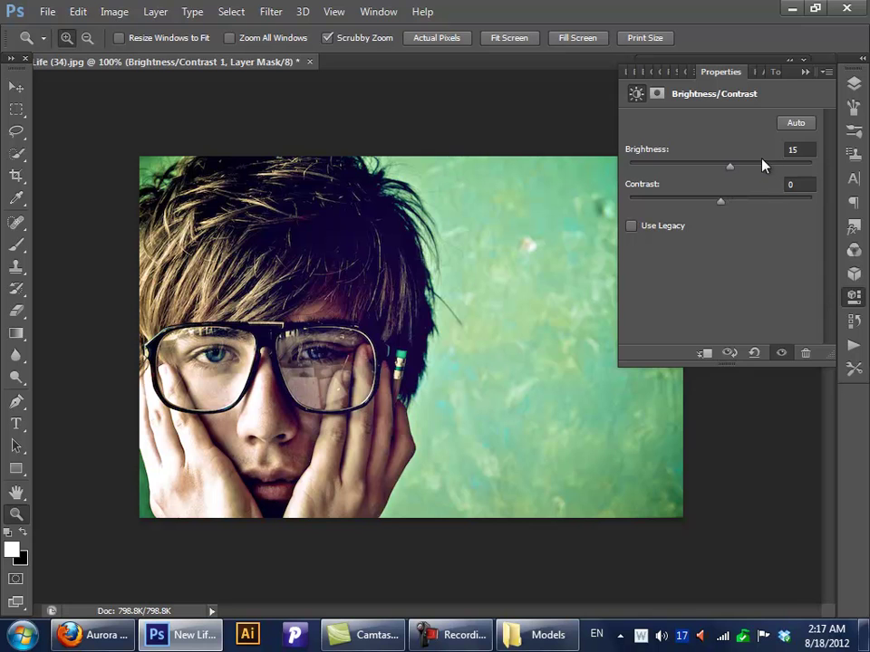
{"action": "left_click_drag", "start_coordinate": [721, 202], "coordinate": [699, 205]}
{"action": "left_click_drag", "start_coordinate": [722, 212], "coordinate": [668, 226]}
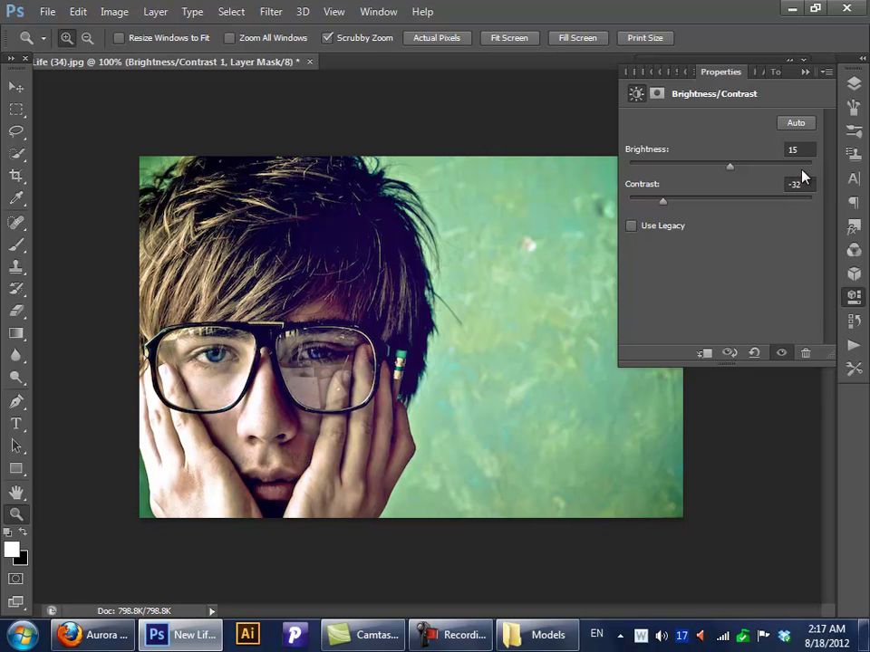
Step: Check the new adjustment in the layer stack and dock the floating Adjustments panel below Layers
{"action": "left_click", "coordinate": [852, 84]}
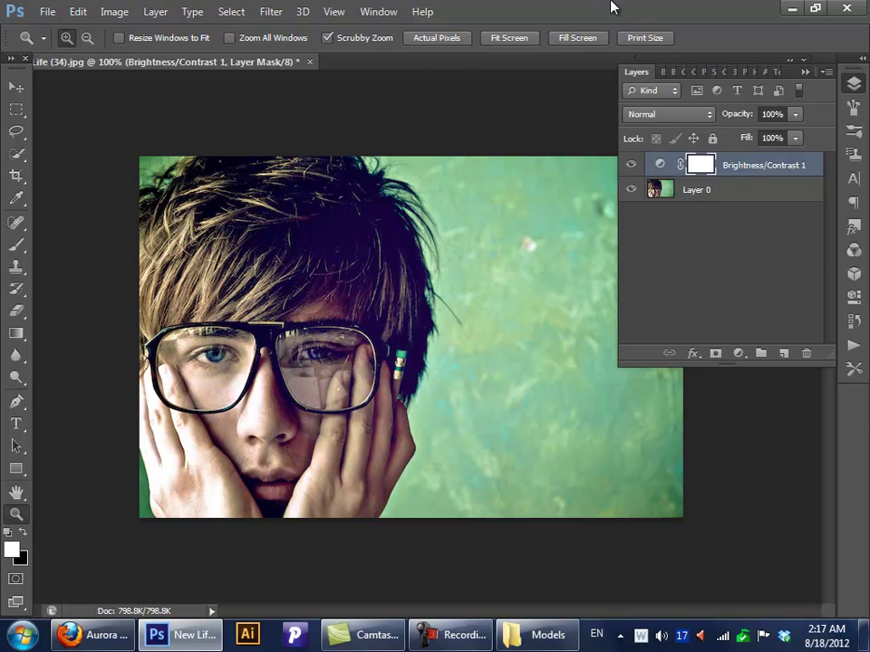
{"action": "left_click", "coordinate": [811, 70]}
{"action": "left_click_drag", "start_coordinate": [666, 75], "coordinate": [850, 107]}
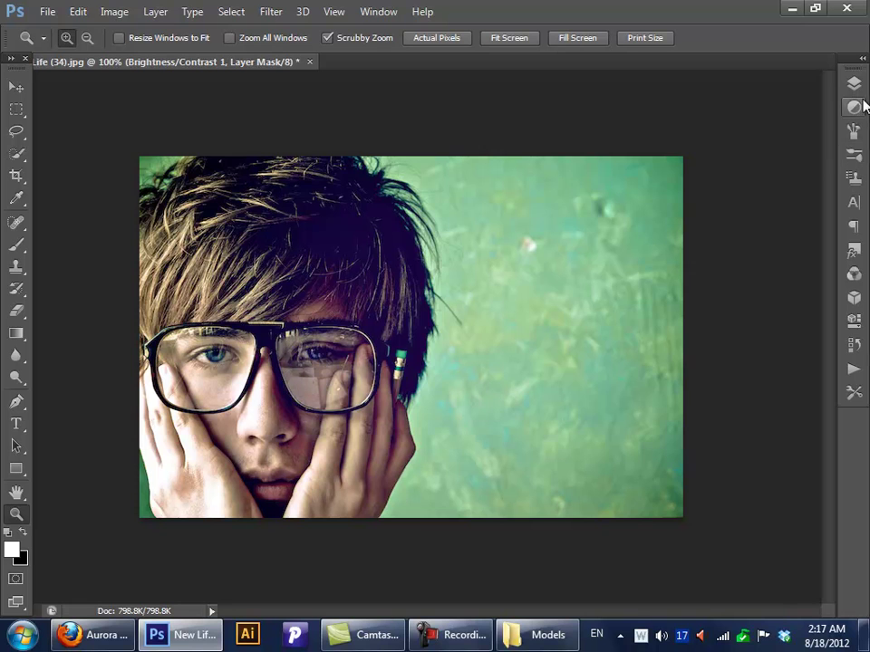
Step: Add a Levels adjustment layer and set its RGB midtone input level to 1.25
{"action": "left_click", "coordinate": [854, 107]}
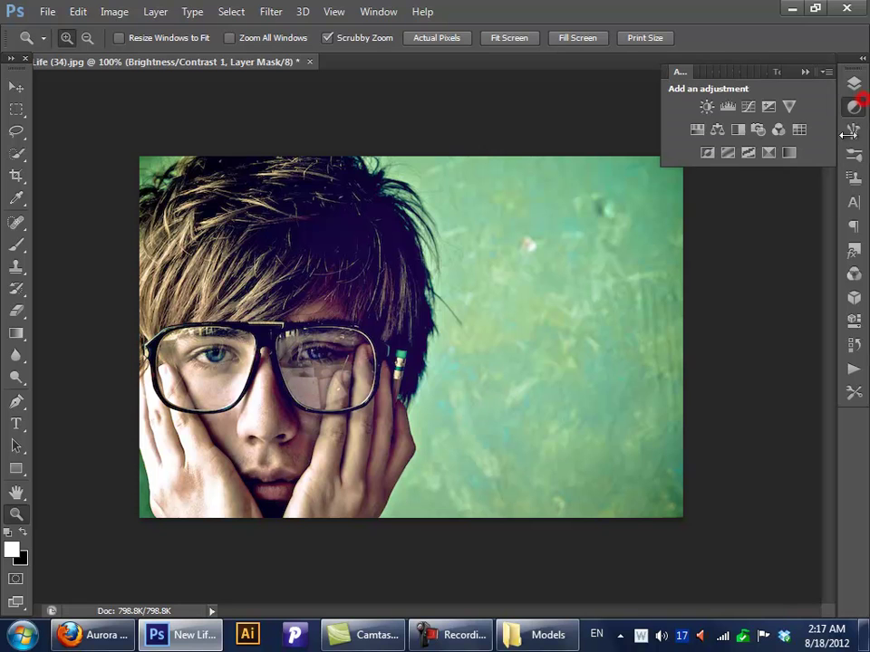
{"action": "left_click", "coordinate": [728, 107]}
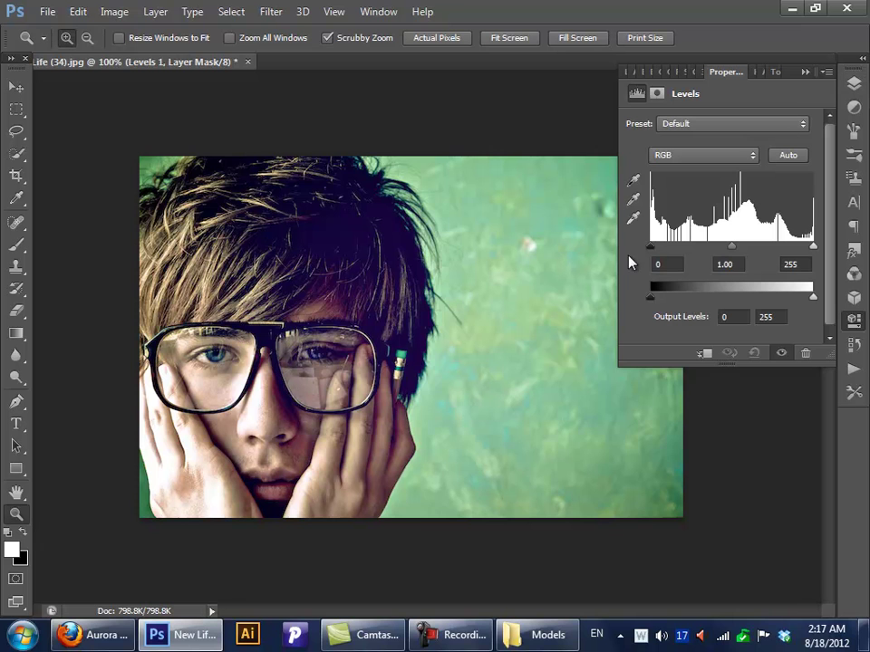
{"action": "left_click_drag", "start_coordinate": [651, 250], "coordinate": [613, 255]}
{"action": "mouse_move", "coordinate": [732, 252]}
{"action": "left_mouse_down"}
{"action": "mouse_move", "coordinate": [718, 250]}
{"action": "mouse_move", "coordinate": [739, 252]}
{"action": "mouse_move", "coordinate": [722, 251]}
{"action": "left_mouse_up"}
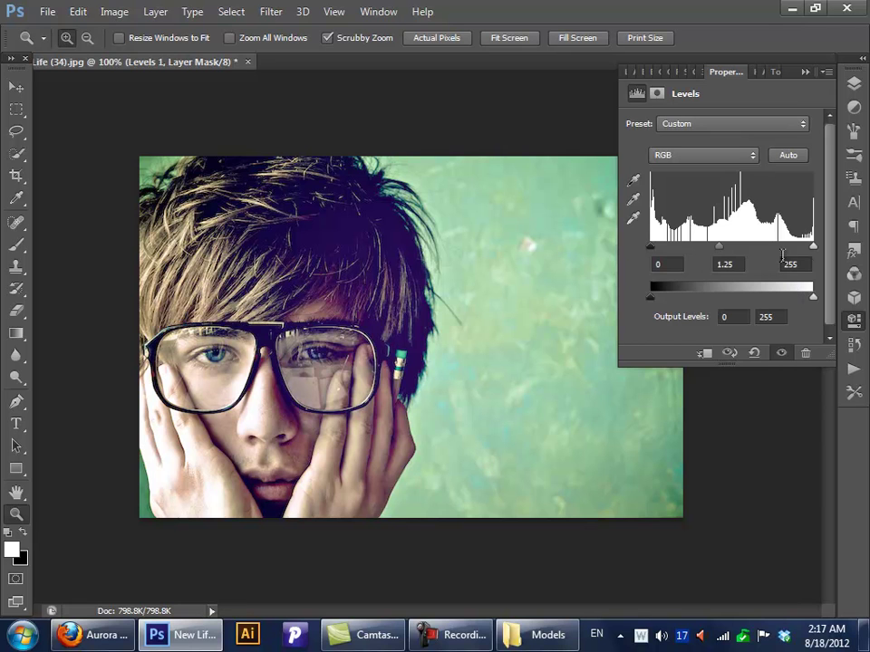
Step: Review the settings of the Brightness/Contrast 1 adjustment layer and return to the layer stack
{"action": "left_click", "coordinate": [854, 107]}
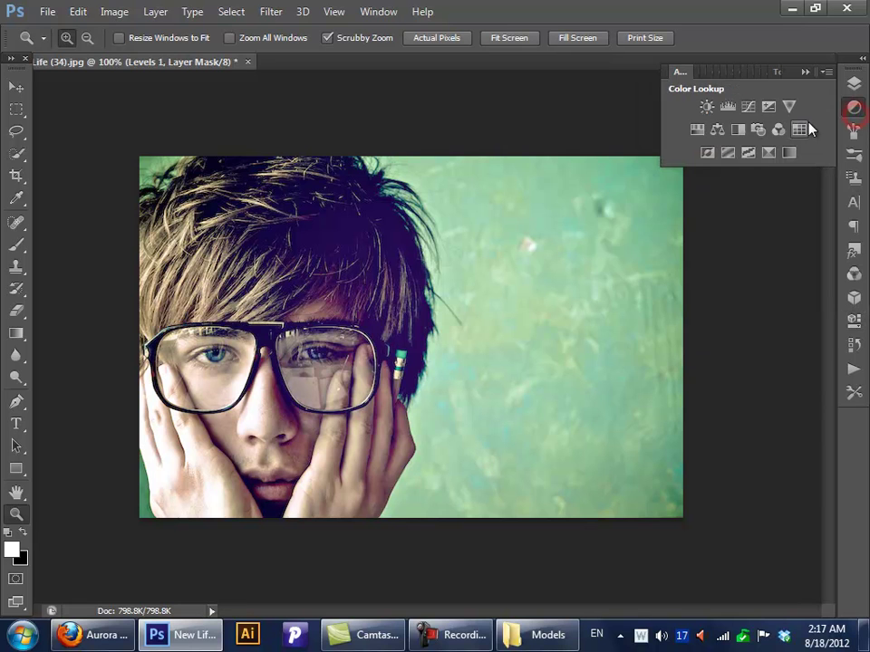
{"action": "left_click", "coordinate": [853, 82]}
{"action": "left_click", "coordinate": [665, 187]}
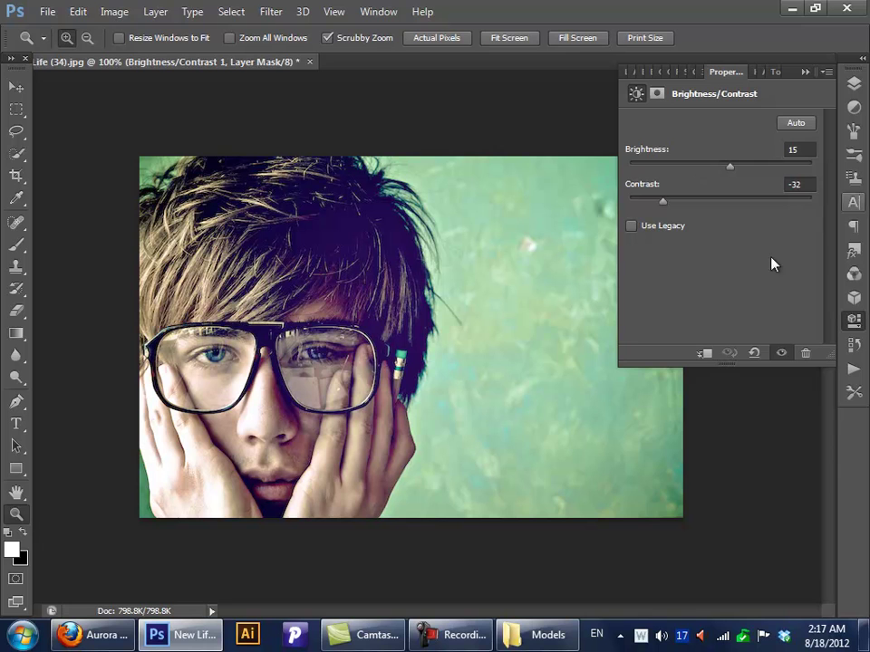
{"action": "left_click", "coordinate": [854, 106]}
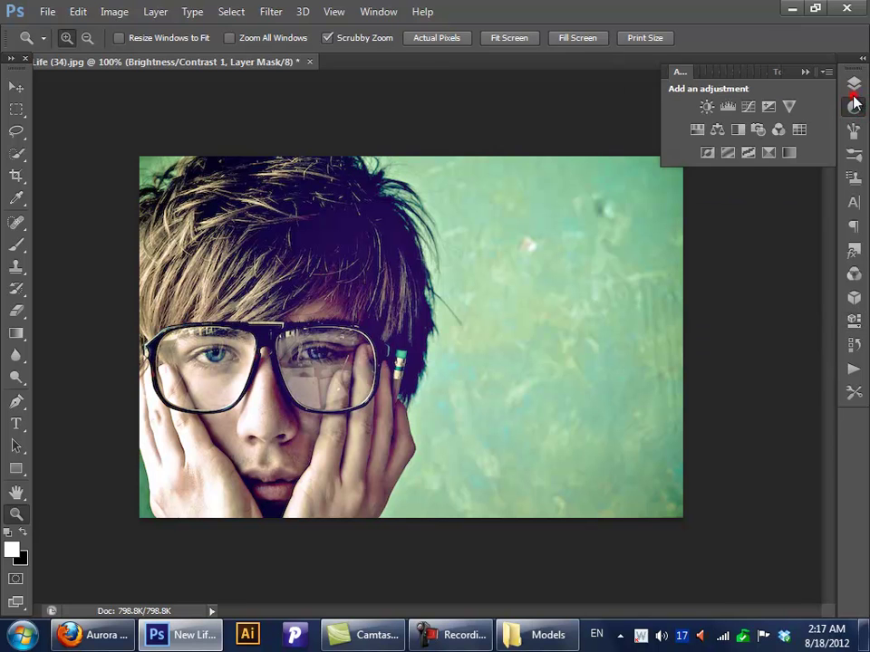
{"action": "left_click", "coordinate": [853, 93]}
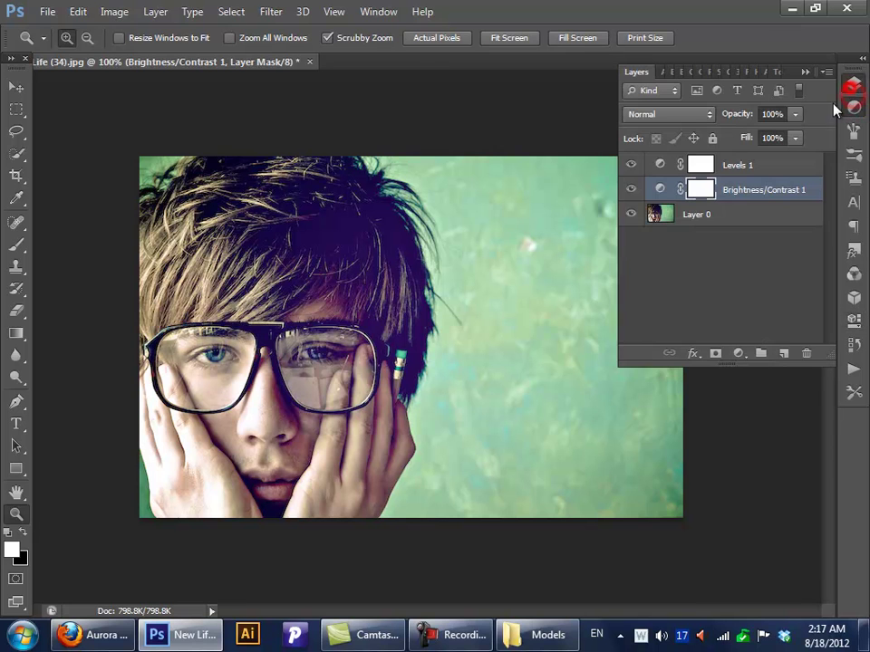
Step: Reopen the Levels 1 adjustment and slightly brighten the midtones of its Blue channel
{"action": "double_click", "coordinate": [662, 162]}
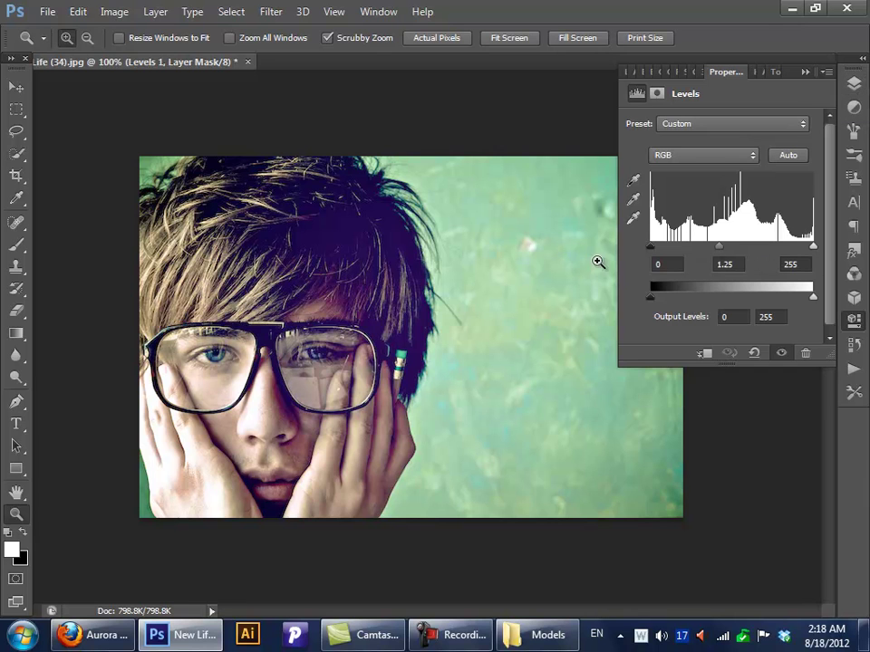
{"action": "left_click", "coordinate": [754, 156]}
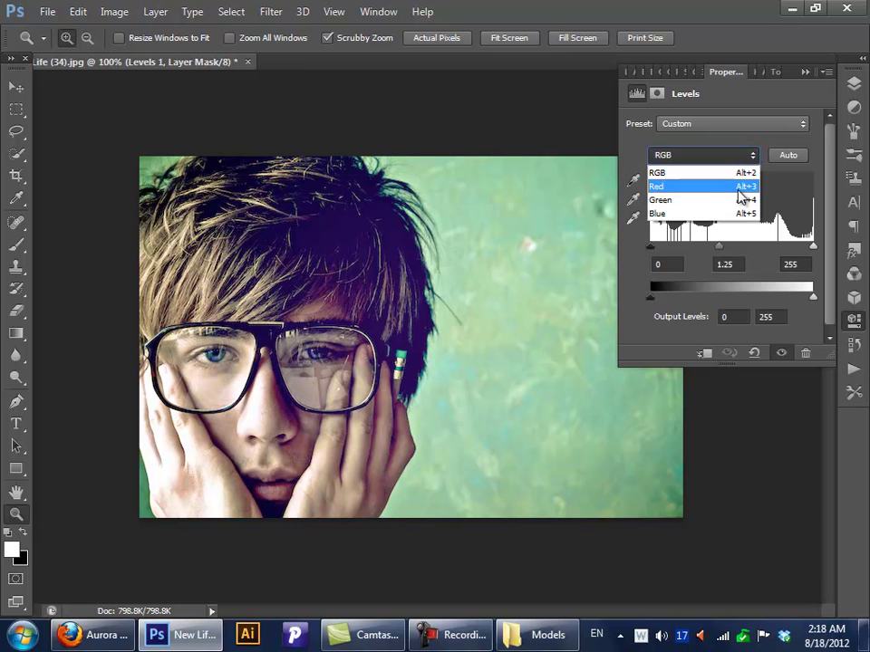
{"action": "left_click", "coordinate": [706, 215]}
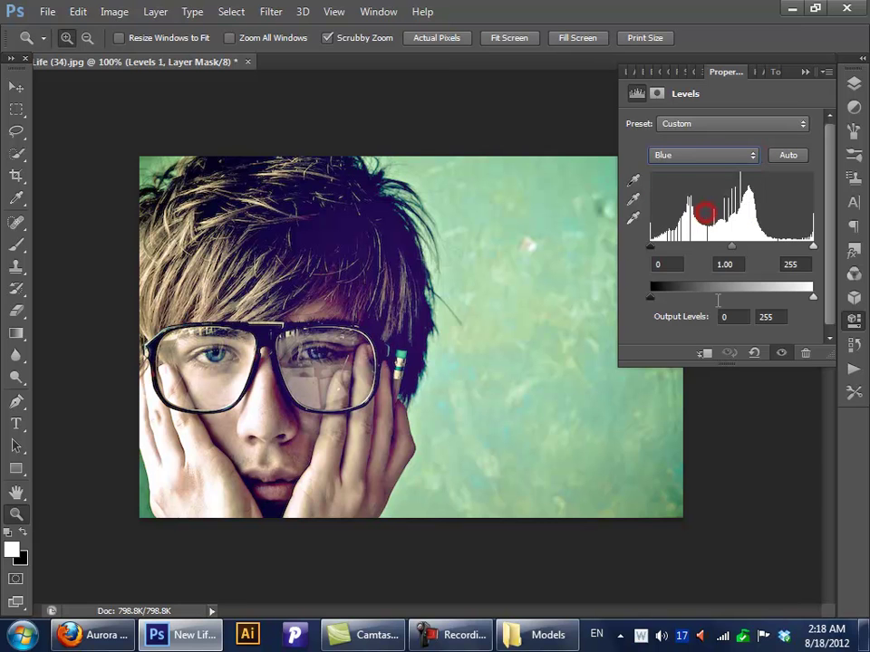
{"action": "mouse_move", "coordinate": [733, 250]}
{"action": "left_mouse_down"}
{"action": "mouse_move", "coordinate": [705, 256]}
{"action": "mouse_move", "coordinate": [730, 259]}
{"action": "left_mouse_up"}
Step: Add a Curves adjustment layer and raise the RGB curve at input 53 to output 67 and input 128 to output 142
{"action": "left_click", "coordinate": [856, 106]}
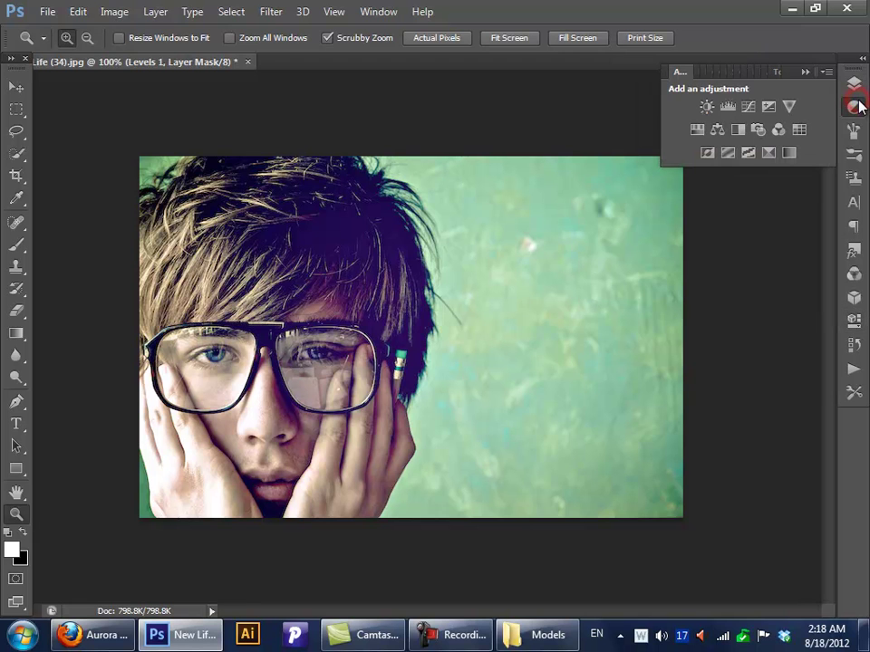
{"action": "left_click", "coordinate": [753, 108]}
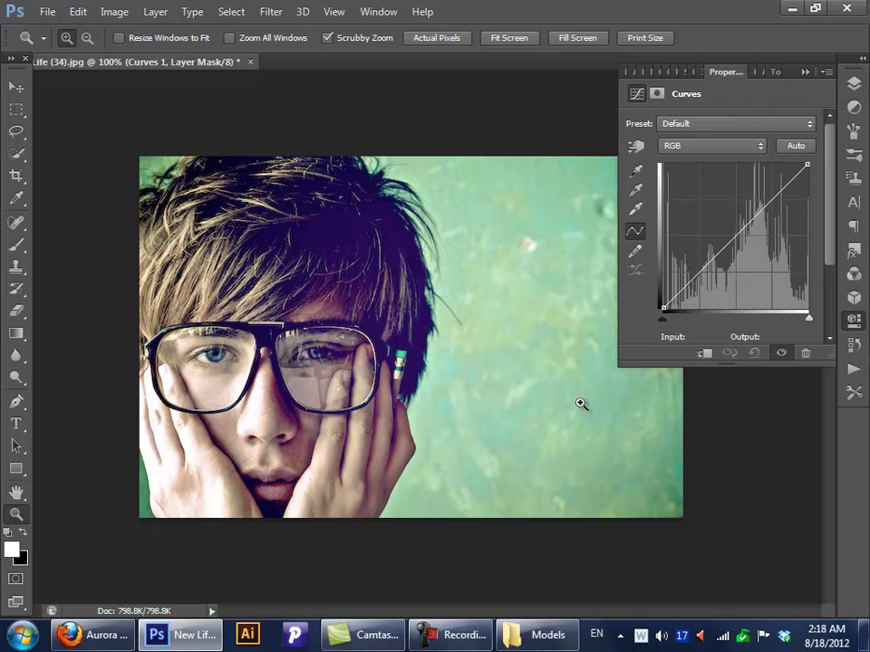
{"action": "left_click_drag", "start_coordinate": [692, 280], "coordinate": [694, 271]}
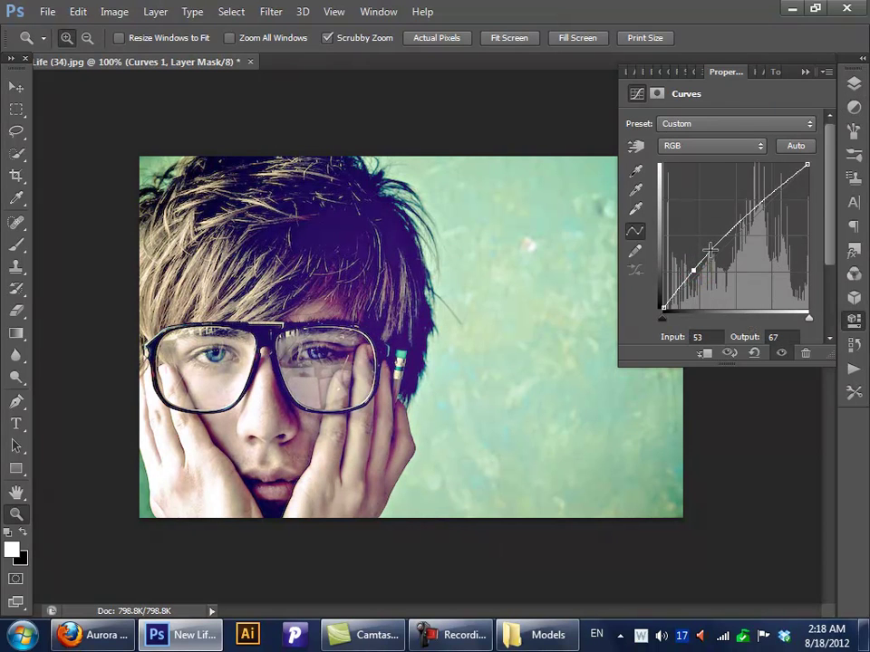
{"action": "left_click_drag", "start_coordinate": [734, 231], "coordinate": [737, 225]}
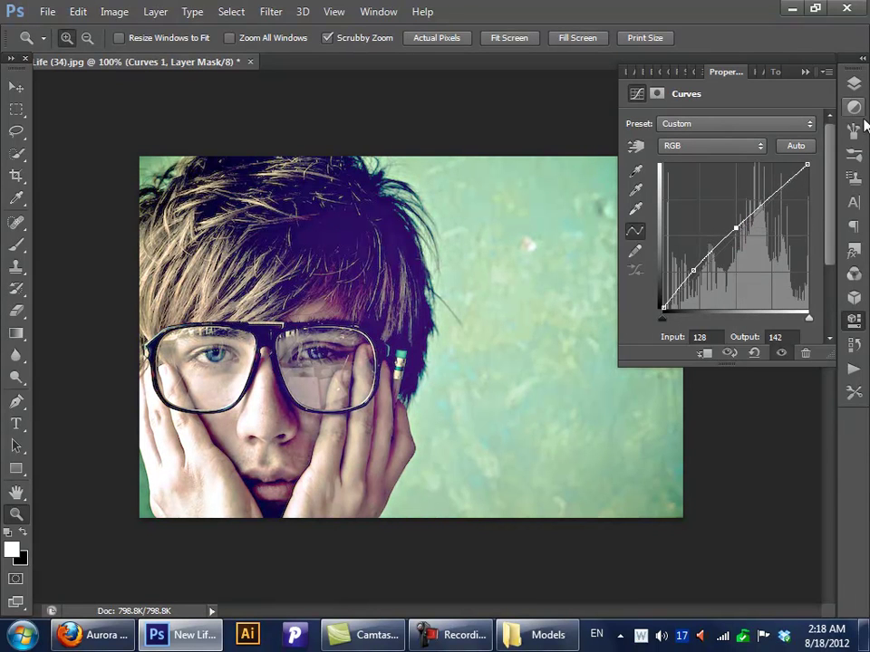
Step: Try an Exposure adjustment layer with exposure +0.44, offset -0.0794 and gamma correction 1.65, and delete it
{"action": "left_click", "coordinate": [853, 84]}
{"action": "left_click", "coordinate": [855, 107]}
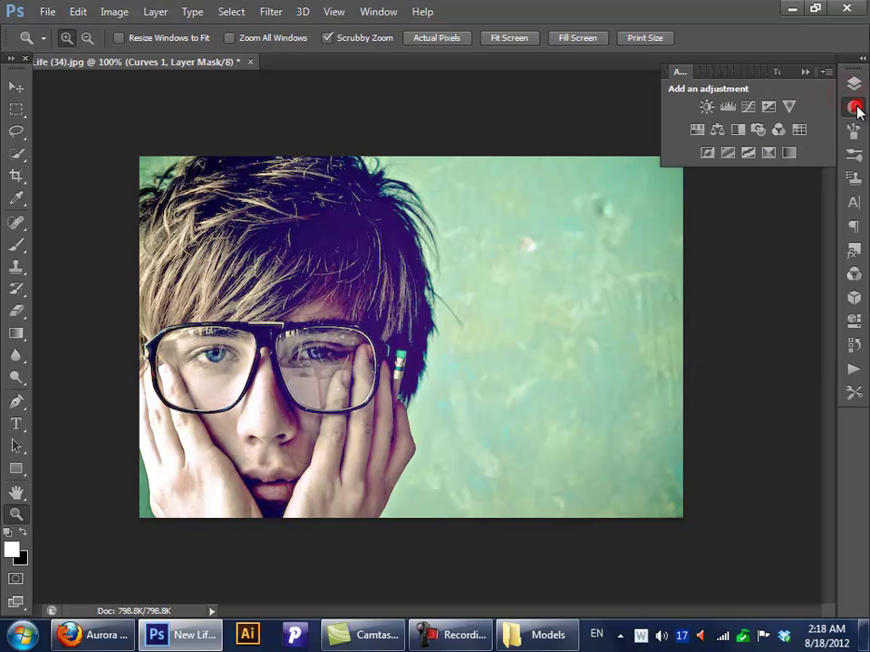
{"action": "left_click", "coordinate": [767, 108]}
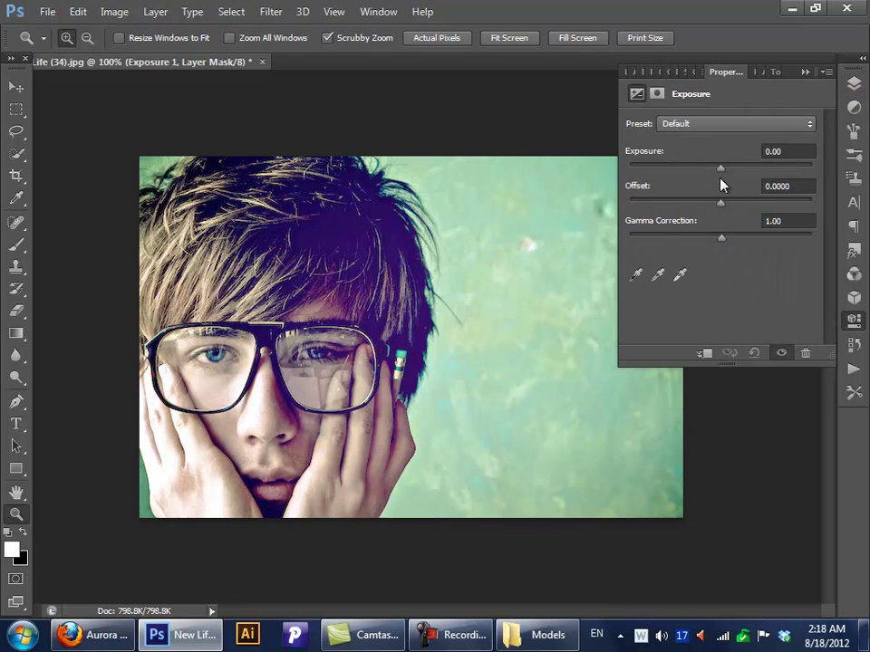
{"action": "left_click_drag", "start_coordinate": [723, 170], "coordinate": [689, 246]}
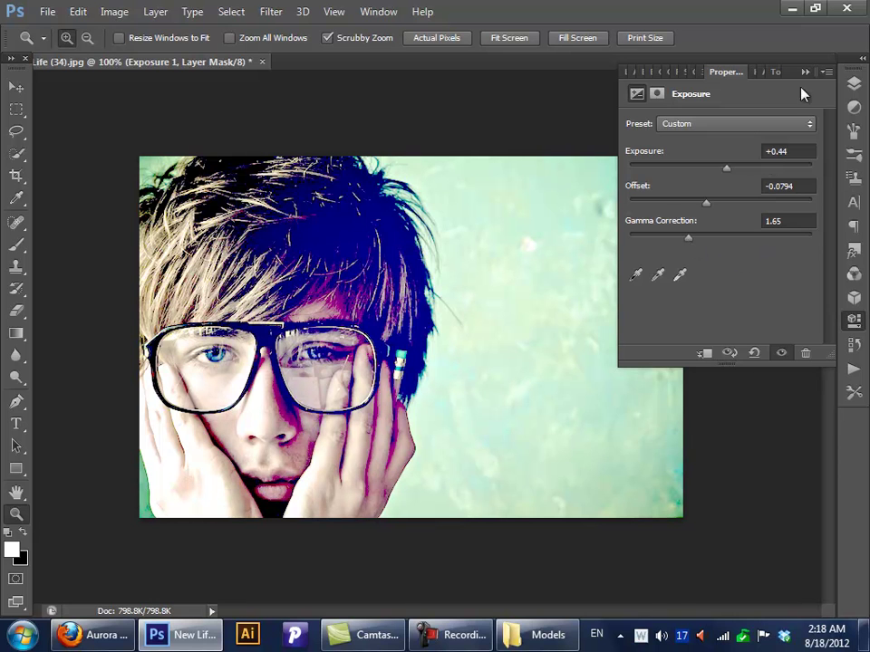
{"action": "left_click", "coordinate": [854, 83]}
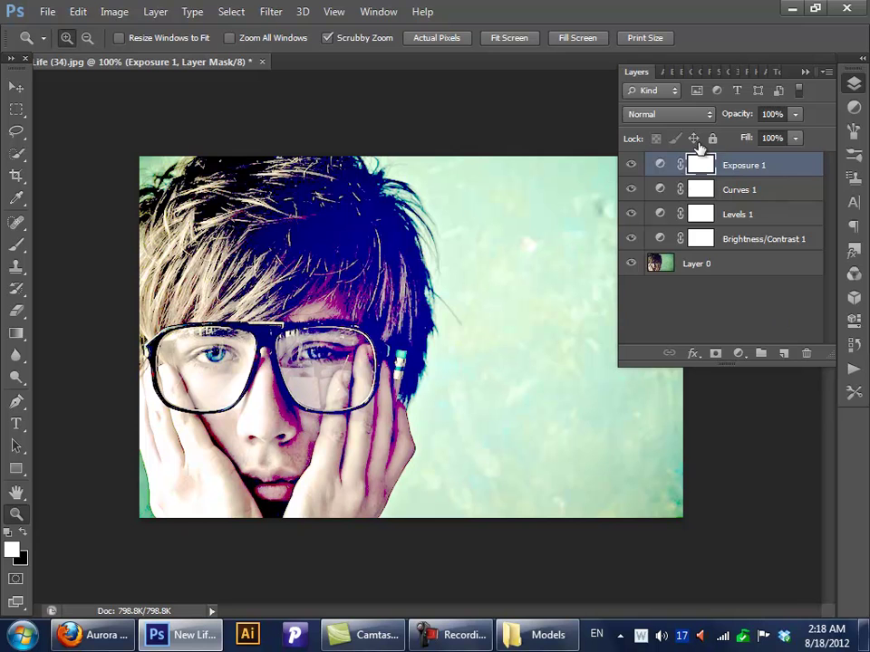
{"action": "left_click_drag", "start_coordinate": [658, 167], "coordinate": [806, 352]}
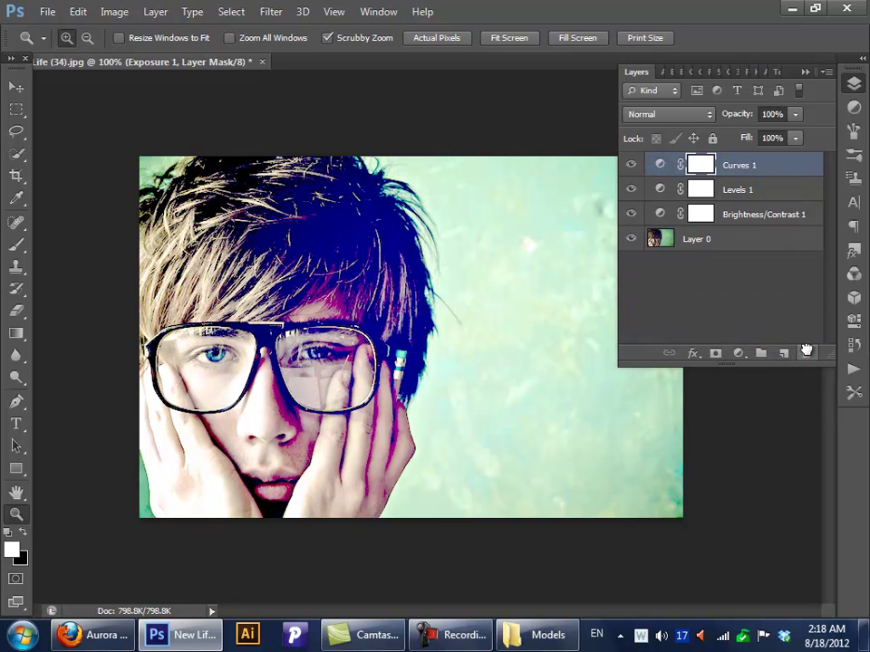
Step: Add a Vibrance adjustment layer with vibrance +25 and saturation -34, and switch to the Move tool
{"action": "left_click", "coordinate": [854, 108]}
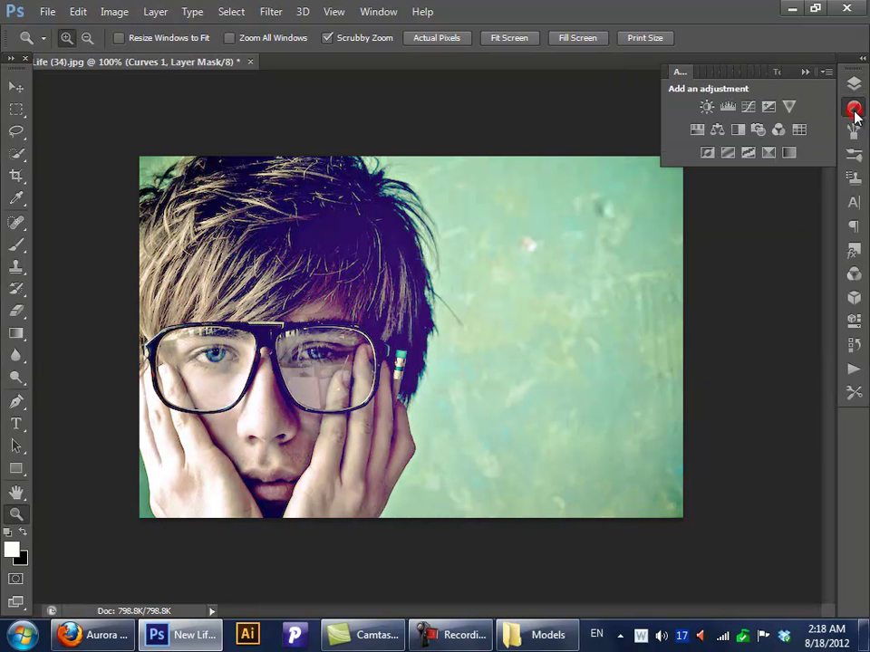
{"action": "left_click", "coordinate": [789, 108]}
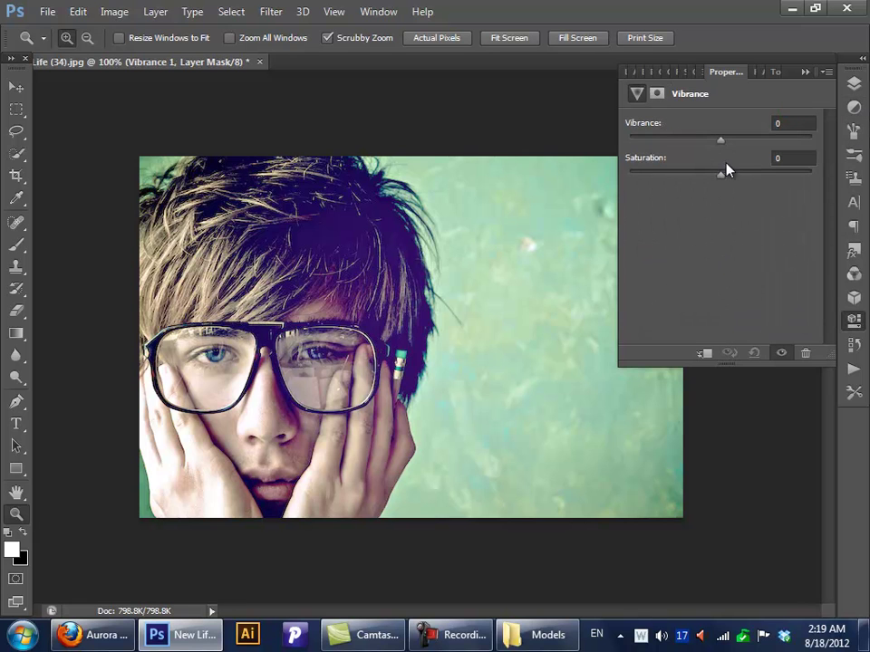
{"action": "mouse_move", "coordinate": [722, 139]}
{"action": "left_mouse_down"}
{"action": "mouse_move", "coordinate": [623, 148]}
{"action": "mouse_move", "coordinate": [723, 145]}
{"action": "left_mouse_up"}
{"action": "left_click_drag", "start_coordinate": [720, 177], "coordinate": [693, 186]}
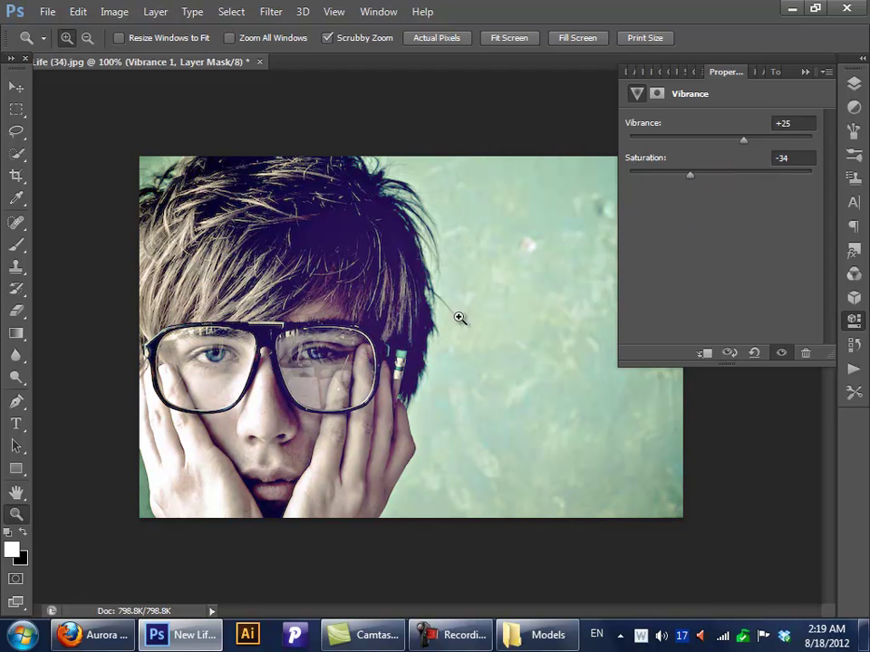
{"action": "left_click", "coordinate": [15, 90]}
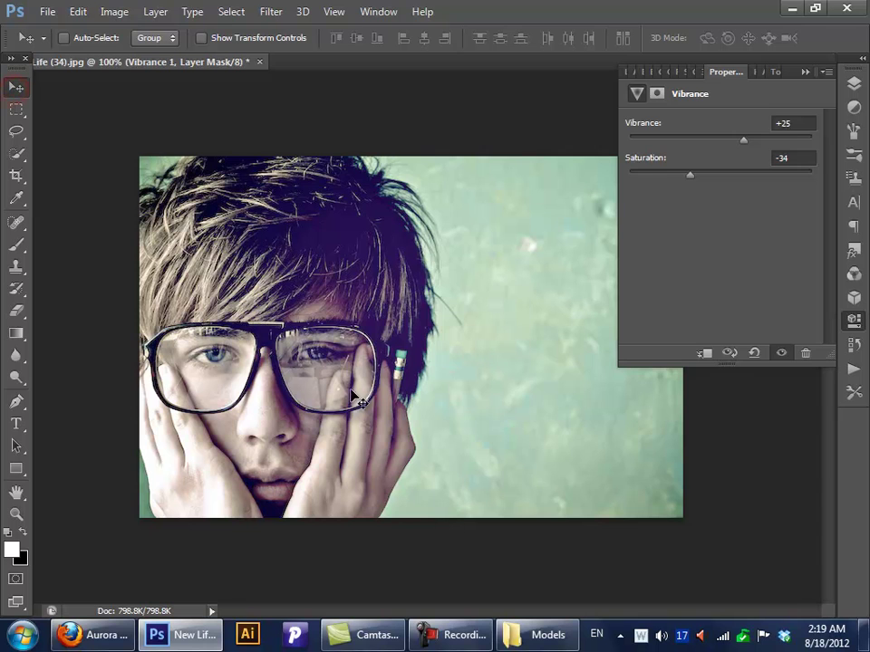
Step: Compare the photo with and without its adjustment layers by hiding them and making all four visible again
{"action": "left_click", "coordinate": [853, 84]}
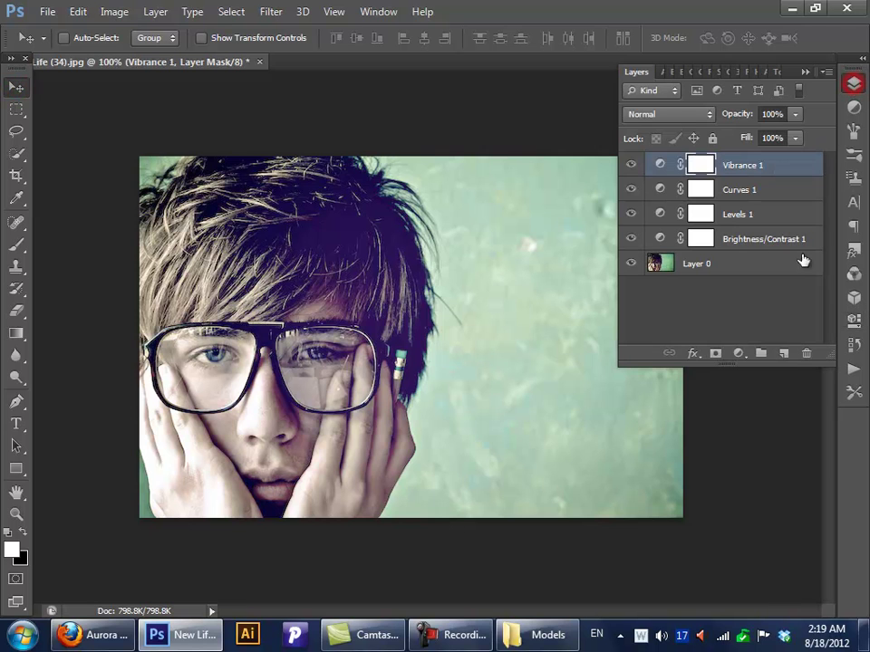
{"action": "left_click", "coordinate": [632, 190]}
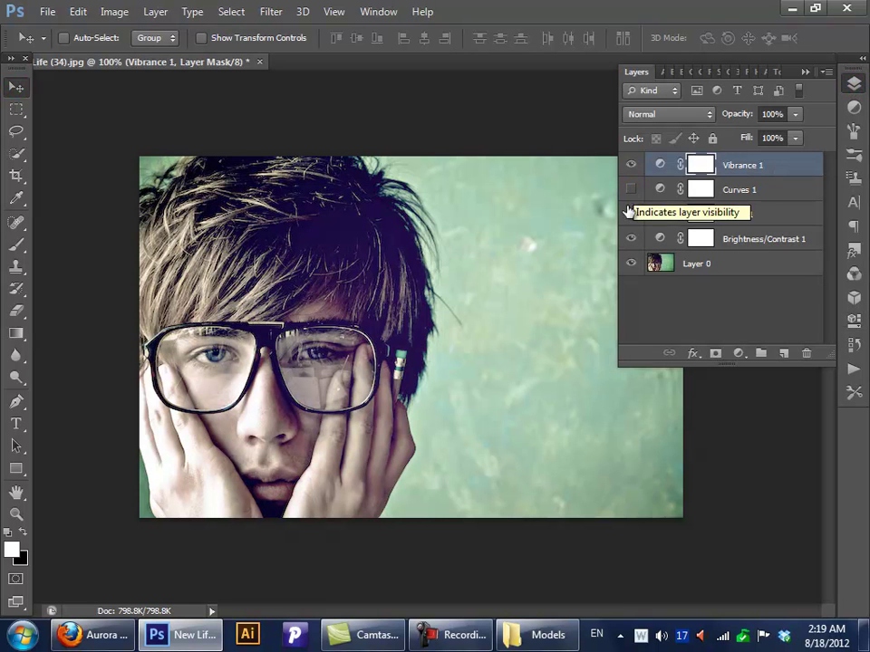
{"action": "left_click", "coordinate": [631, 214]}
{"action": "left_click", "coordinate": [631, 189]}
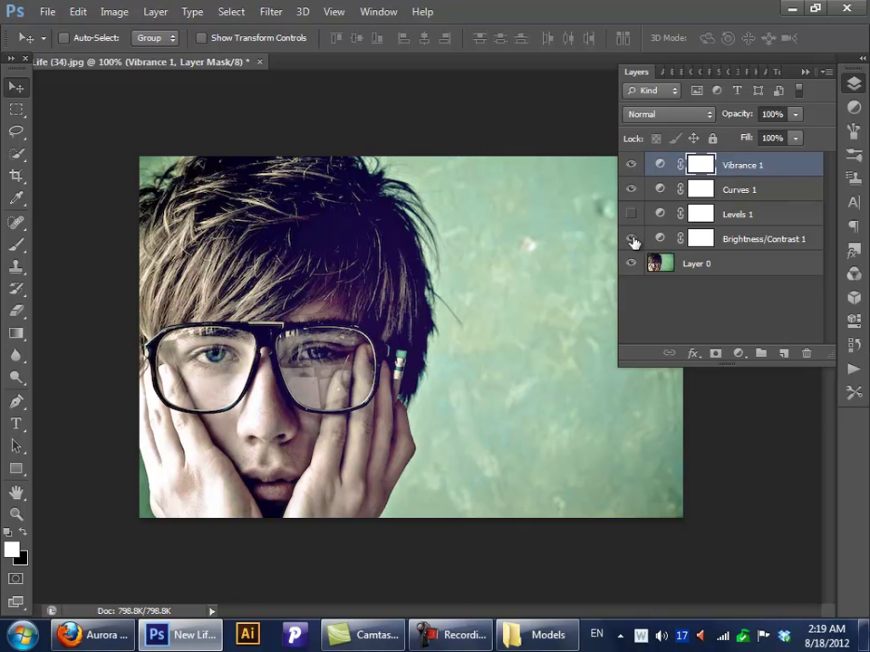
{"action": "left_click_drag", "start_coordinate": [632, 241], "coordinate": [639, 140]}
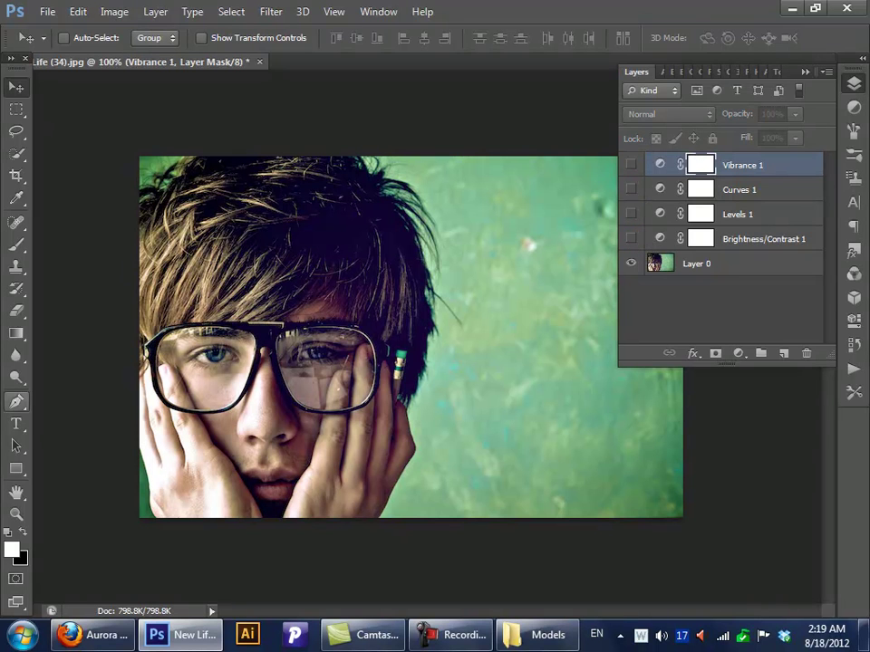
{"action": "left_click", "coordinate": [632, 238]}
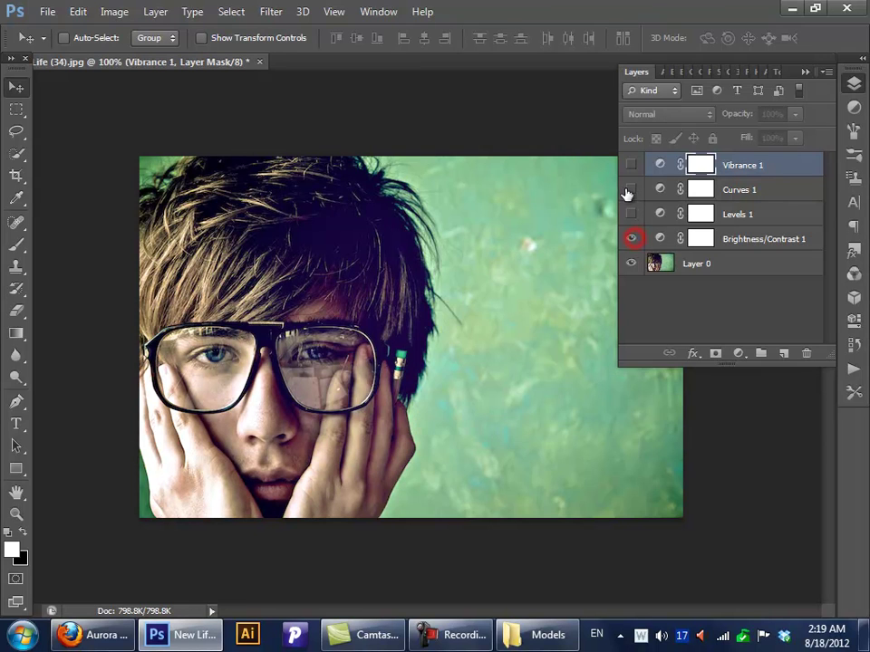
{"action": "left_click", "coordinate": [631, 189]}
{"action": "left_click", "coordinate": [632, 165]}
{"action": "left_click", "coordinate": [628, 215]}
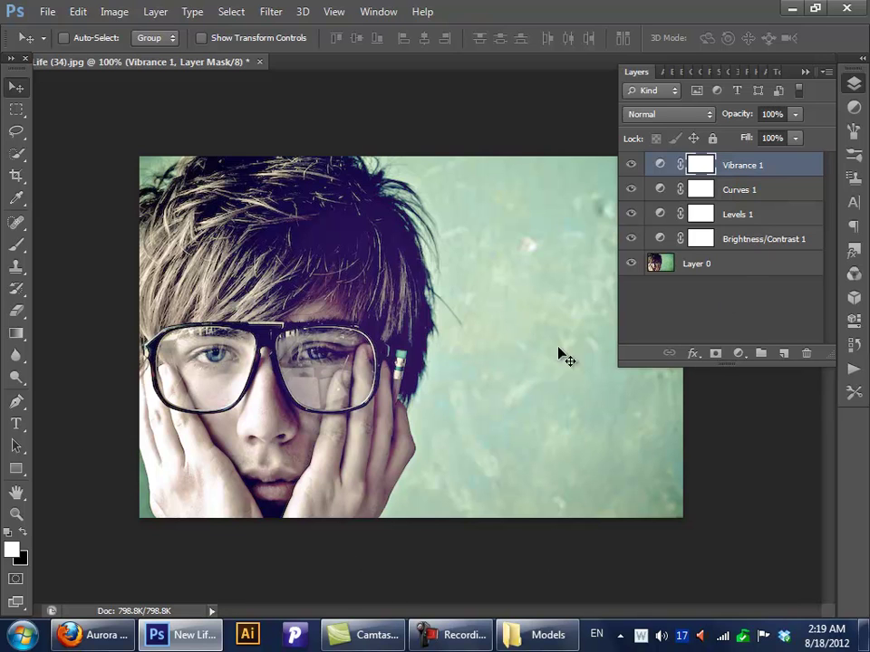
Step: Add a Hue/Saturation adjustment layer and set its hue to -7 and saturation to +18
{"action": "left_click", "coordinate": [853, 107]}
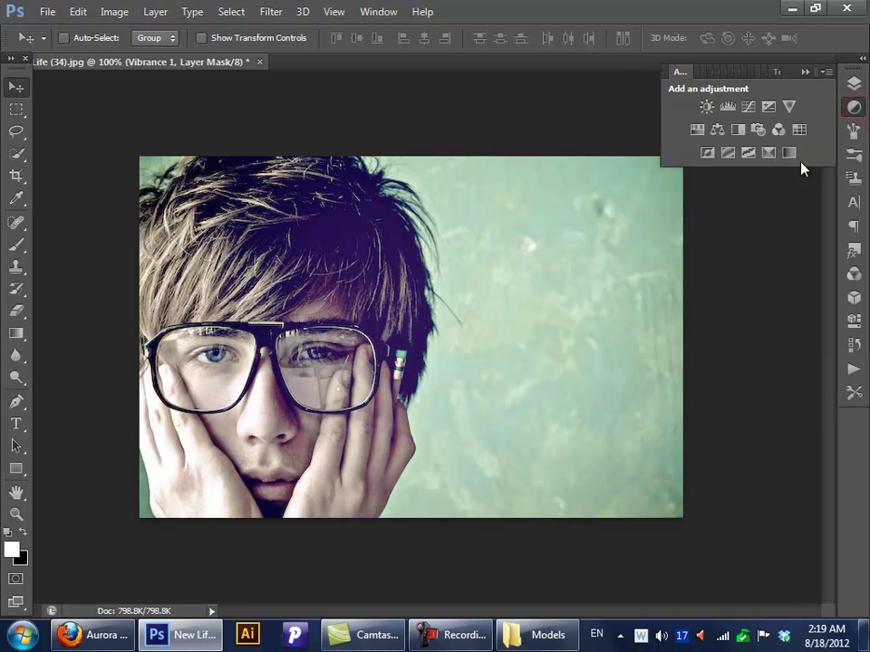
{"action": "left_click", "coordinate": [697, 130]}
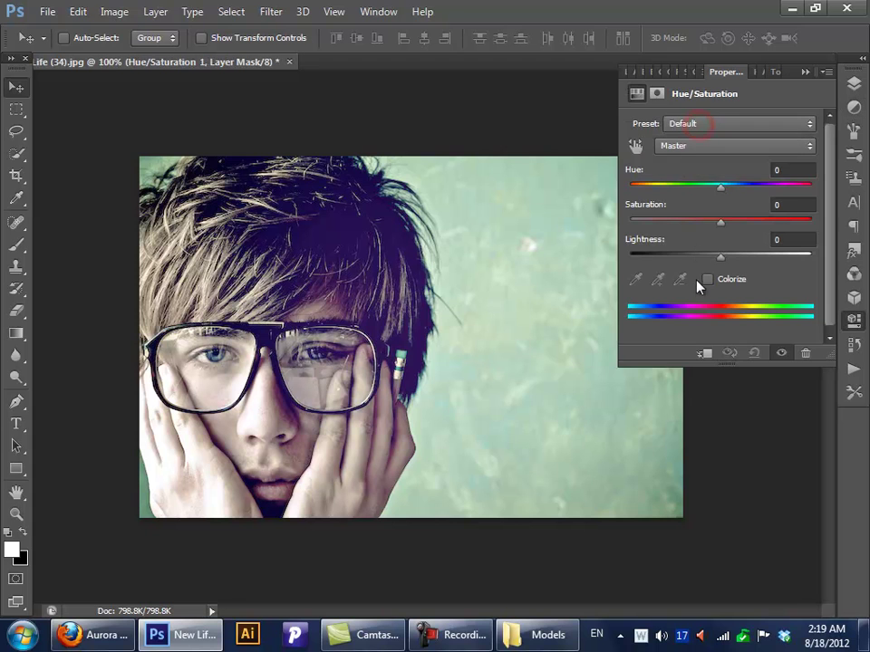
{"action": "left_click_drag", "start_coordinate": [722, 195], "coordinate": [718, 229]}
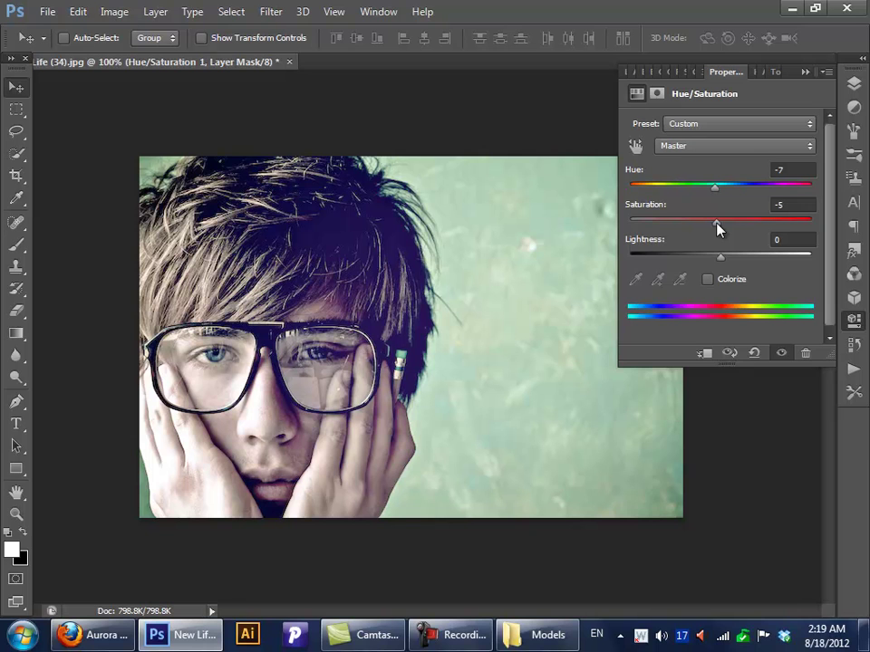
{"action": "left_click_drag", "start_coordinate": [718, 229], "coordinate": [736, 227]}
Step: Look through the Brightness/Contrast 1, Levels 1 and Curves 1 adjustments in the layer stack and the available adjustment types
{"action": "left_click", "coordinate": [853, 85]}
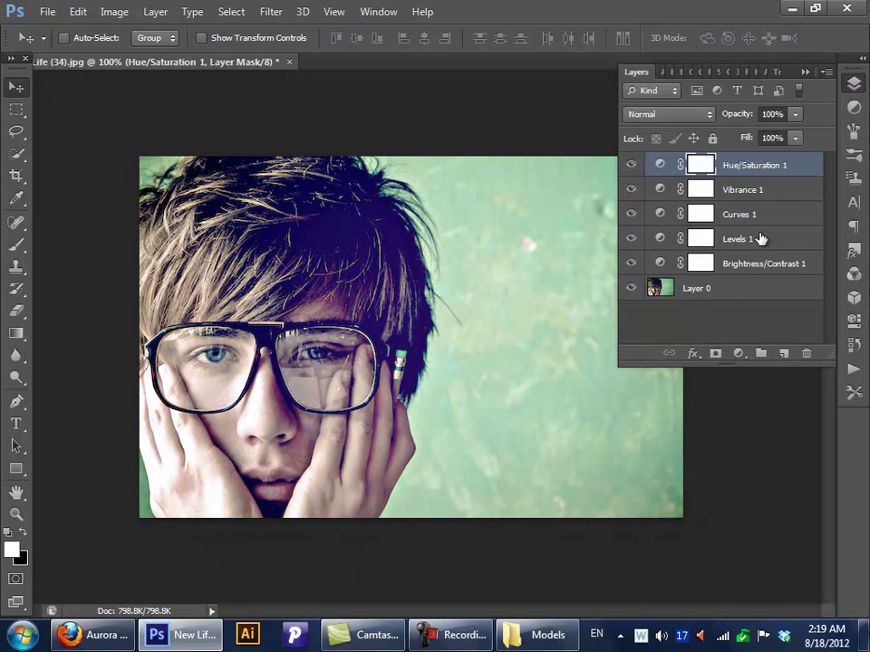
{"action": "left_click", "coordinate": [755, 263]}
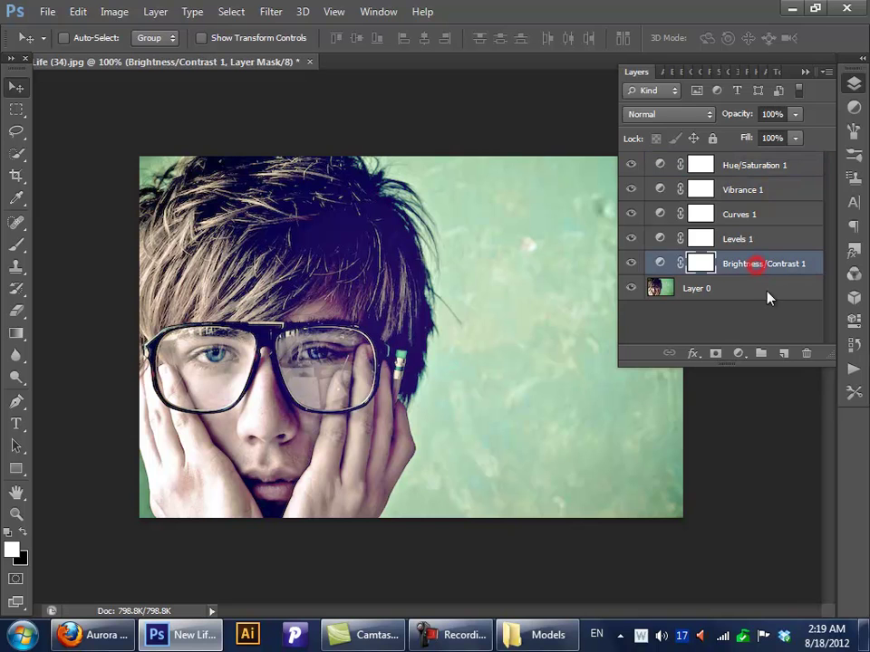
{"action": "left_click", "coordinate": [759, 239]}
{"action": "left_click", "coordinate": [755, 209]}
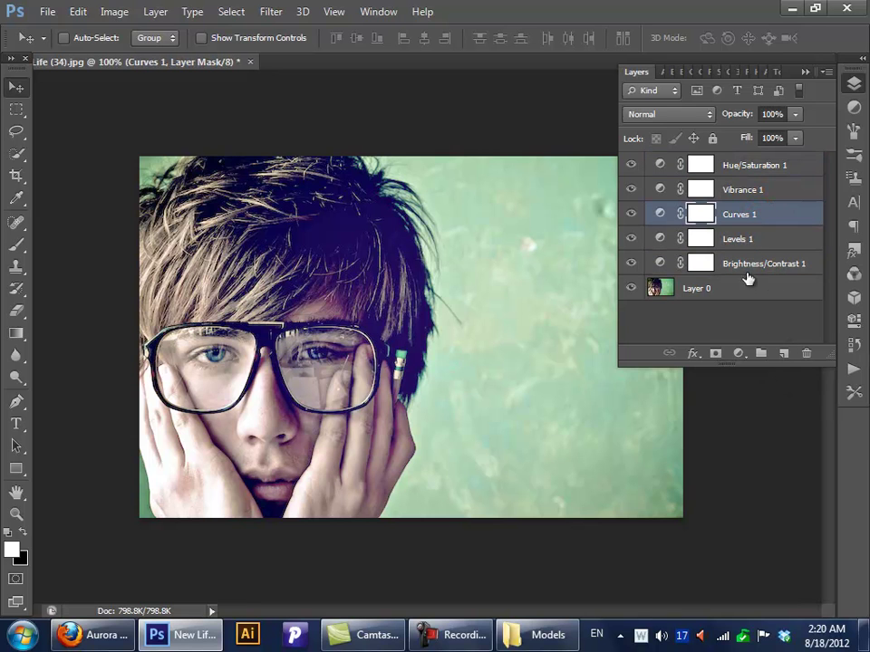
{"action": "left_click", "coordinate": [852, 108]}
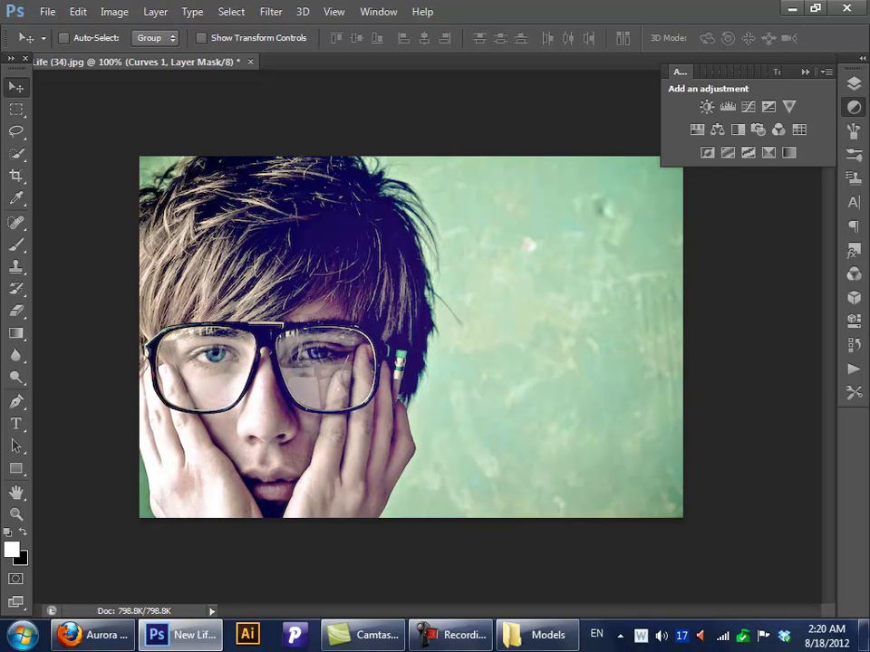
Step: Reopen the Hue/Saturation 1 adjustment and set its hue to -5
{"action": "left_click", "coordinate": [852, 84]}
{"action": "left_click", "coordinate": [768, 166]}
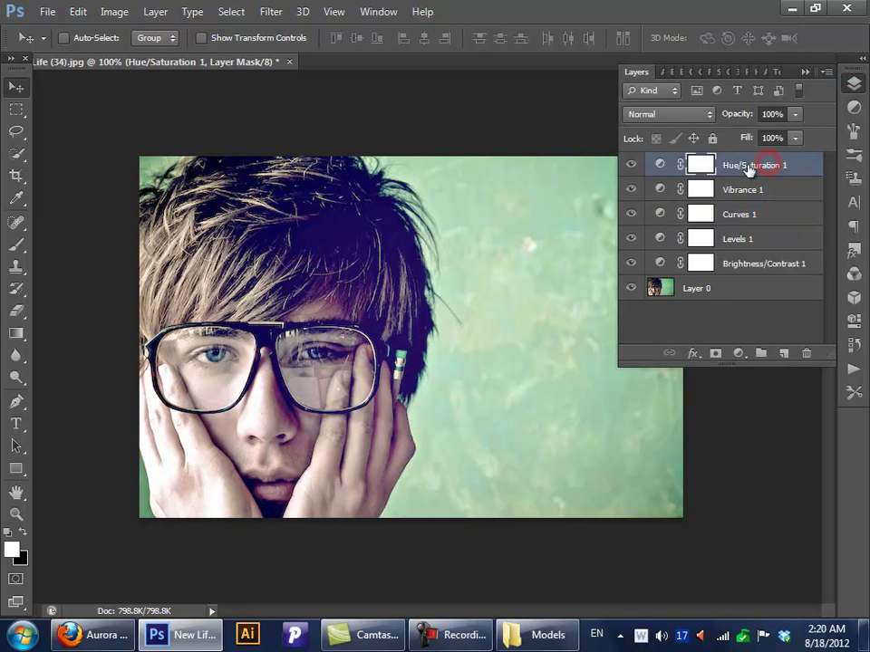
{"action": "double_click", "coordinate": [662, 164]}
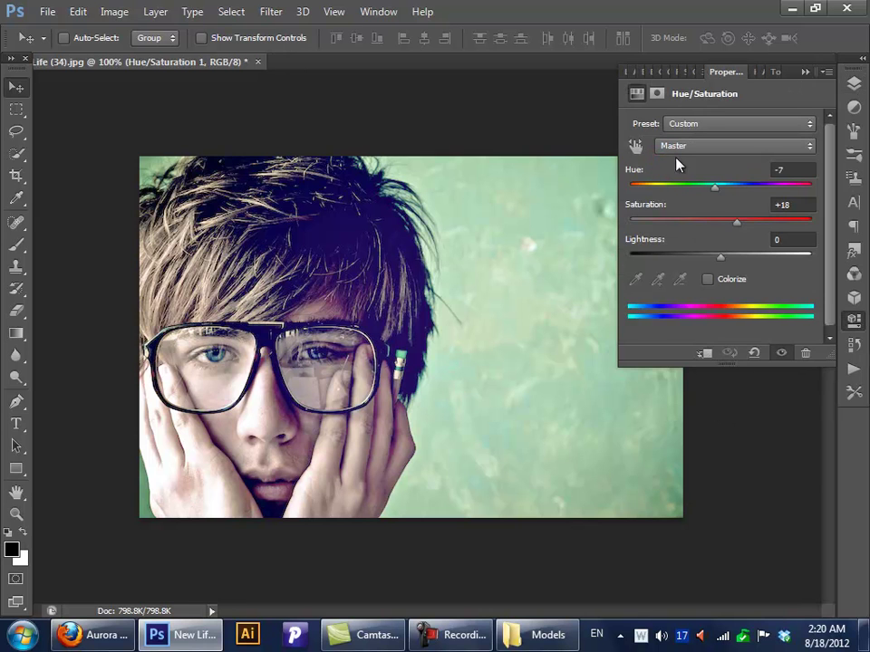
{"action": "mouse_move", "coordinate": [713, 188]}
{"action": "left_mouse_down"}
{"action": "mouse_move", "coordinate": [726, 192]}
{"action": "mouse_move", "coordinate": [718, 192]}
{"action": "left_mouse_up"}
Step: Find Arab-gfx.com (2).png in the 5amat c4d folder in Windows Explorer and open it in Photoshop
{"action": "left_click", "coordinate": [552, 632]}
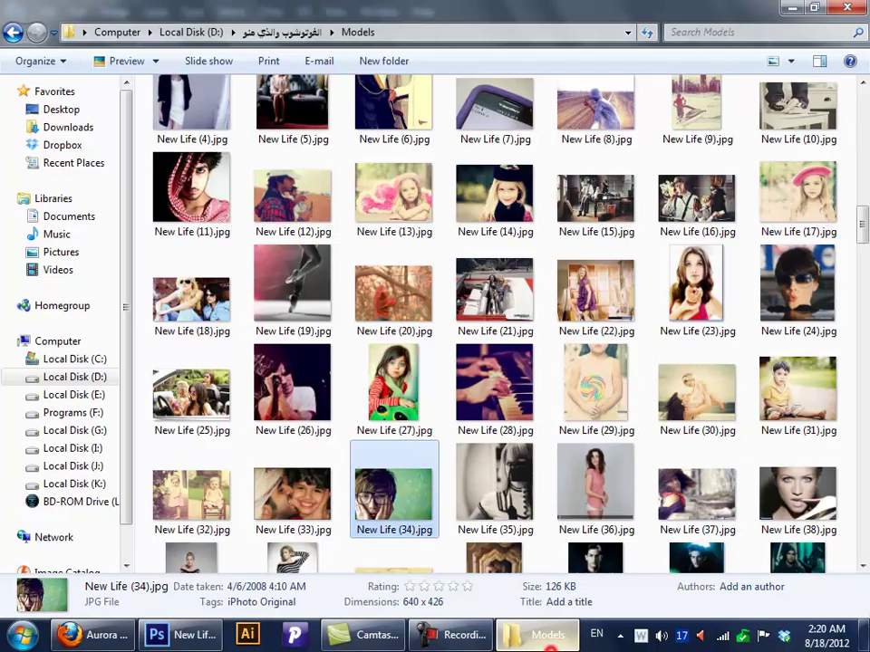
{"action": "left_click", "coordinate": [13, 32]}
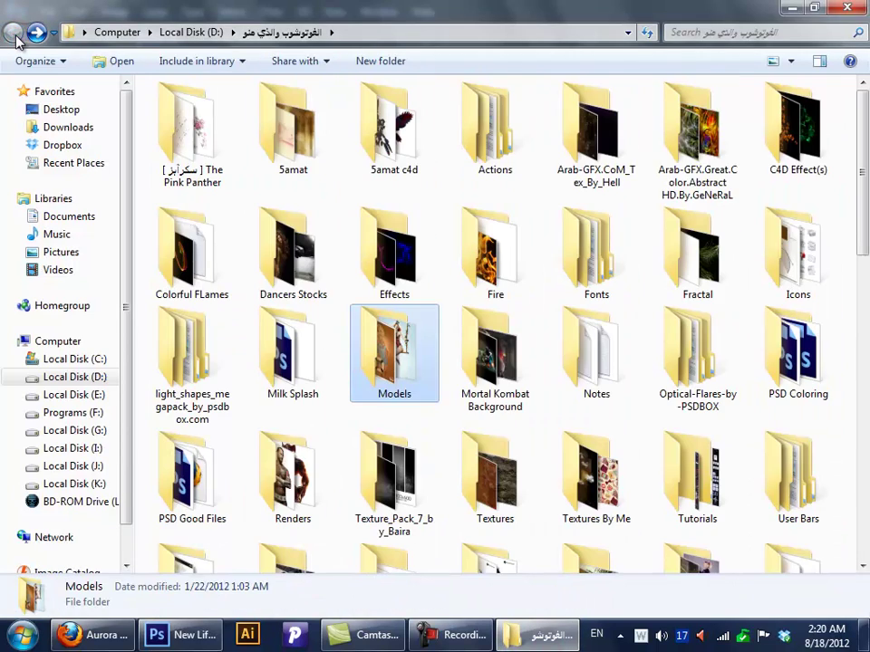
{"action": "double_click", "coordinate": [416, 149]}
{"action": "left_click_drag", "start_coordinate": [863, 104], "coordinate": [865, 152]}
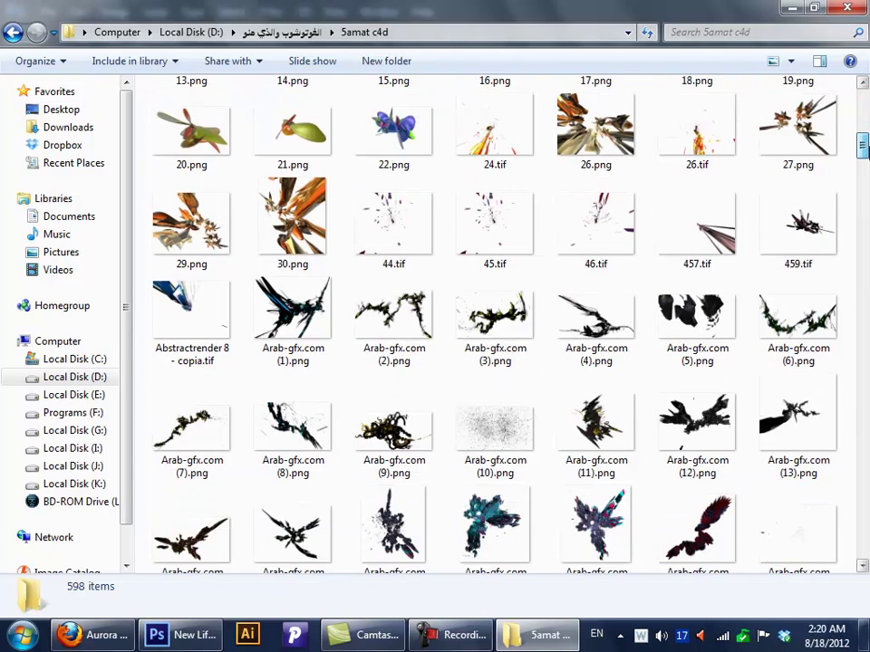
{"action": "left_click_drag", "start_coordinate": [399, 309], "coordinate": [333, 279]}
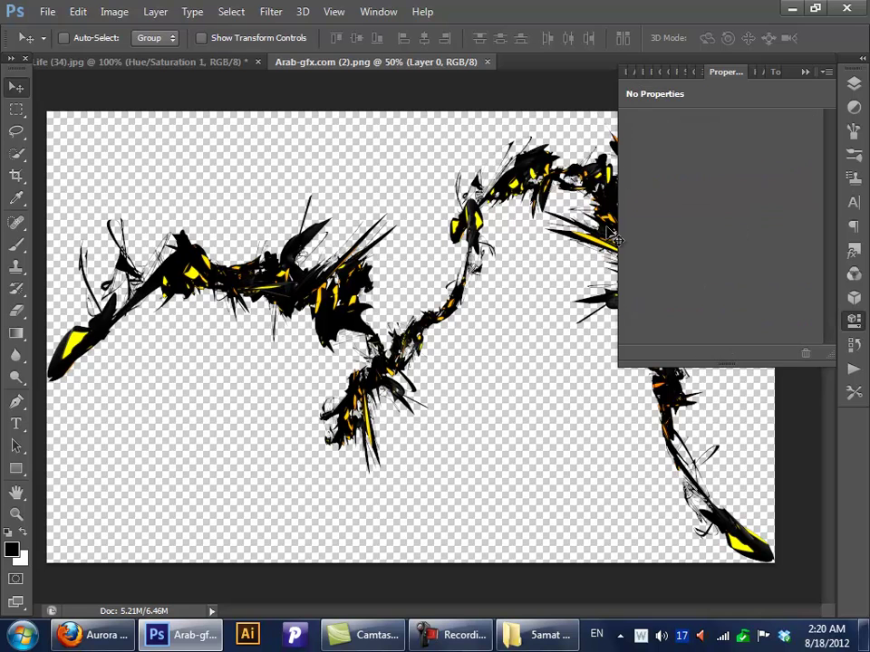
Step: Add a Hue/Saturation adjustment layer to the black-and-yellow graphic with hue -84 and saturation -8
{"action": "left_click", "coordinate": [854, 107]}
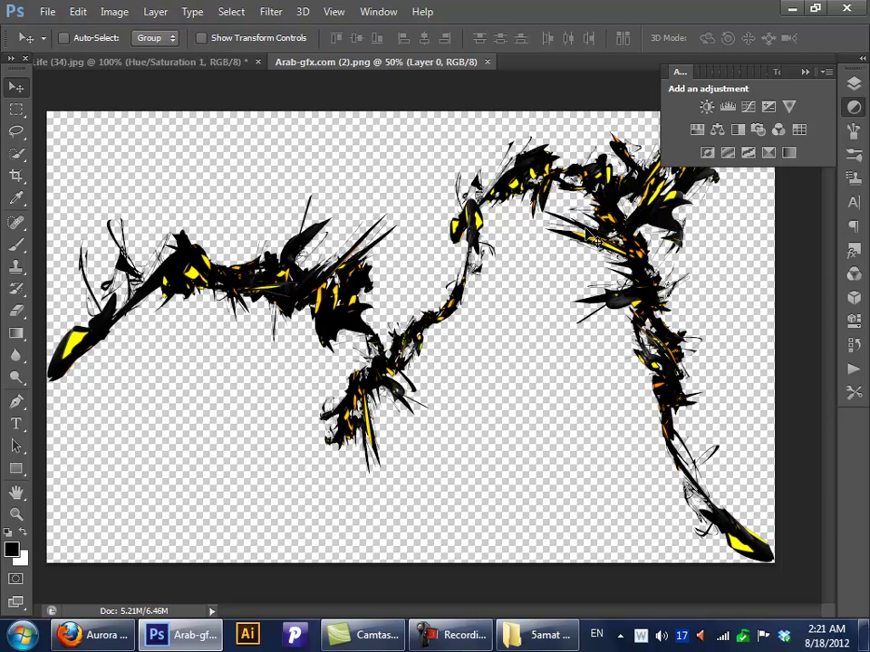
{"action": "left_click", "coordinate": [698, 132]}
{"action": "left_click_drag", "start_coordinate": [720, 187], "coordinate": [665, 190]}
{"action": "mouse_move", "coordinate": [720, 222]}
{"action": "left_mouse_down"}
{"action": "mouse_move", "coordinate": [675, 233]}
{"action": "mouse_move", "coordinate": [627, 228]}
{"action": "mouse_move", "coordinate": [738, 216]}
{"action": "mouse_move", "coordinate": [710, 217]}
{"action": "mouse_move", "coordinate": [861, 234]}
{"action": "mouse_move", "coordinate": [739, 231]}
{"action": "mouse_move", "coordinate": [725, 237]}
{"action": "mouse_move", "coordinate": [724, 257]}
{"action": "mouse_move", "coordinate": [756, 260]}
{"action": "mouse_move", "coordinate": [726, 267]}
{"action": "mouse_move", "coordinate": [713, 221]}
{"action": "left_mouse_up"}
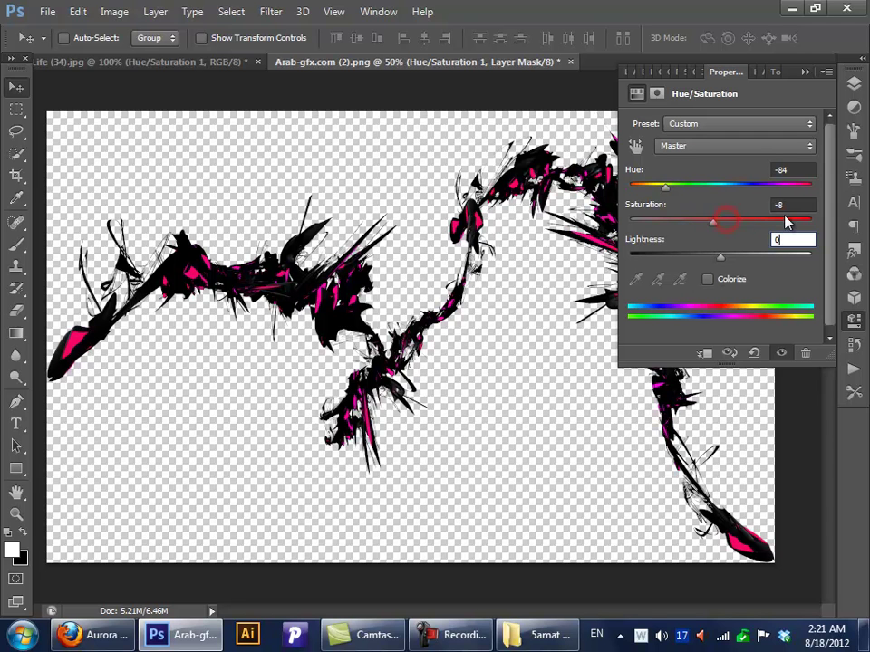
Step: Set the graphic's Hue/Saturation adjustment to saturation 0 and hue -13
{"action": "left_click", "coordinate": [799, 205]}
{"action": "type", "text": "0"}
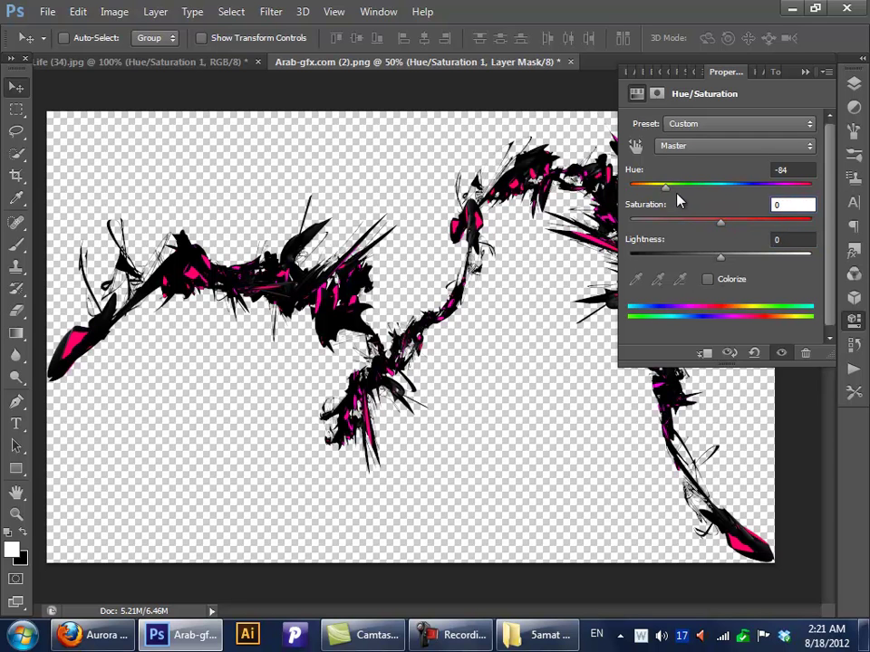
{"action": "left_click_drag", "start_coordinate": [669, 188], "coordinate": [709, 196]}
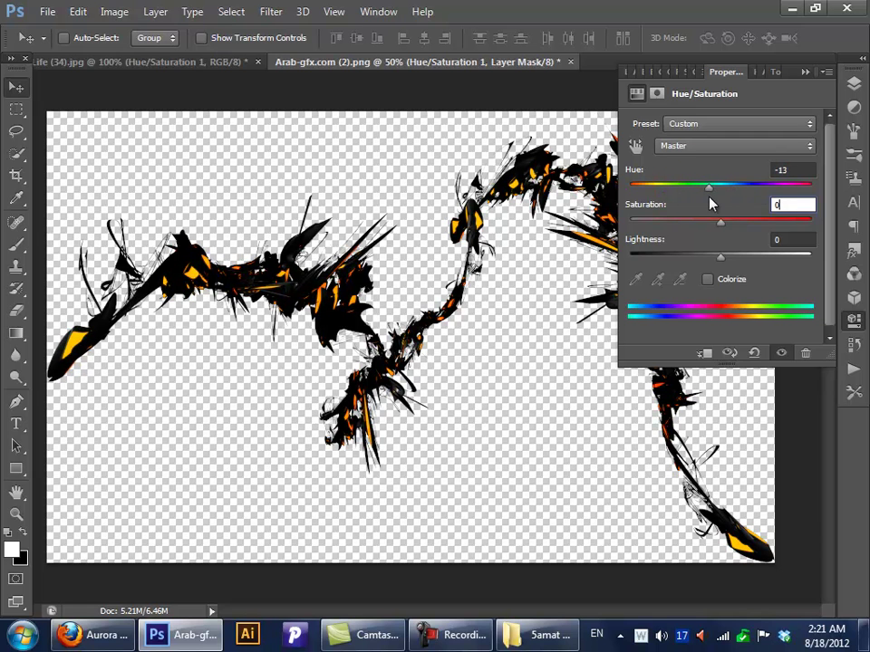
Step: Colorize the graphic with hue 264 and saturation 55, and close its document to return to the portrait
{"action": "left_click", "coordinate": [722, 279]}
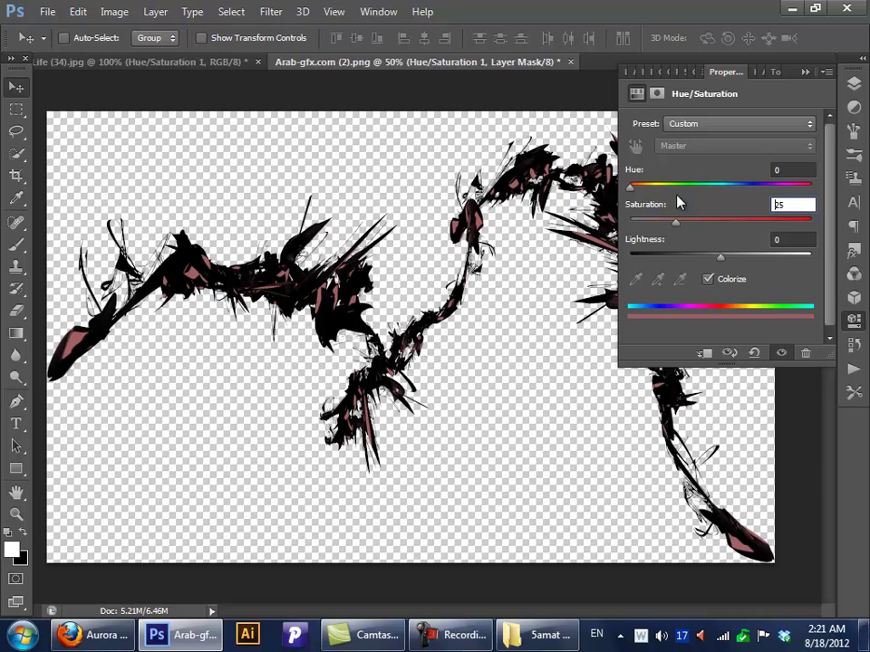
{"action": "left_click_drag", "start_coordinate": [631, 189], "coordinate": [766, 201]}
{"action": "left_click_drag", "start_coordinate": [675, 224], "coordinate": [730, 231]}
{"action": "mouse_move", "coordinate": [761, 189]}
{"action": "left_mouse_down"}
{"action": "mouse_move", "coordinate": [775, 195]}
{"action": "mouse_move", "coordinate": [765, 193]}
{"action": "left_mouse_up"}
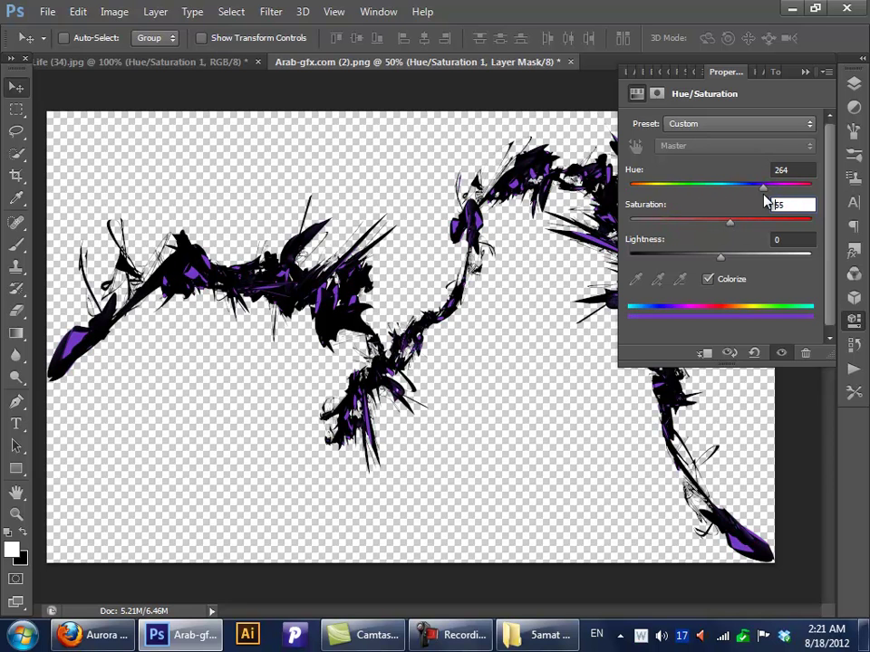
{"action": "left_click", "coordinate": [574, 61]}
{"action": "left_click", "coordinate": [435, 241]}
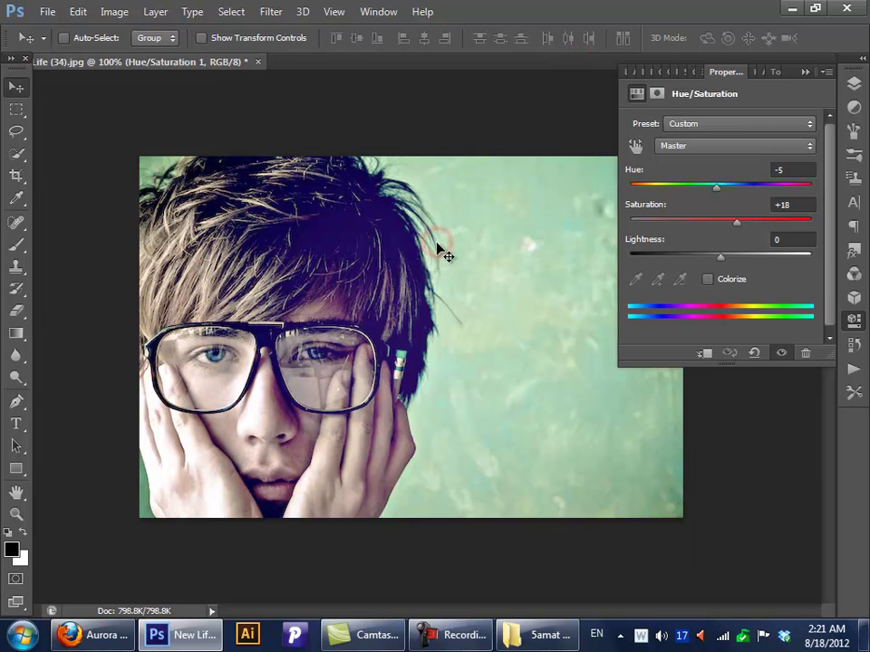
Step: Add a Color Balance adjustment layer to the portrait with midtones at cyan-red -11, magenta-green -9 and yellow-blue +12
{"action": "left_click", "coordinate": [854, 106]}
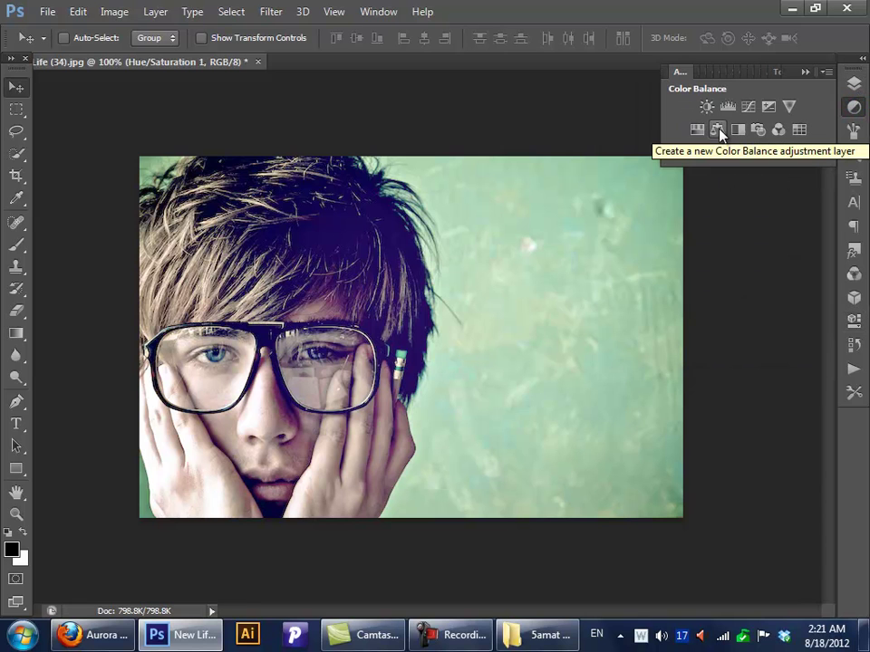
{"action": "left_click", "coordinate": [719, 130]}
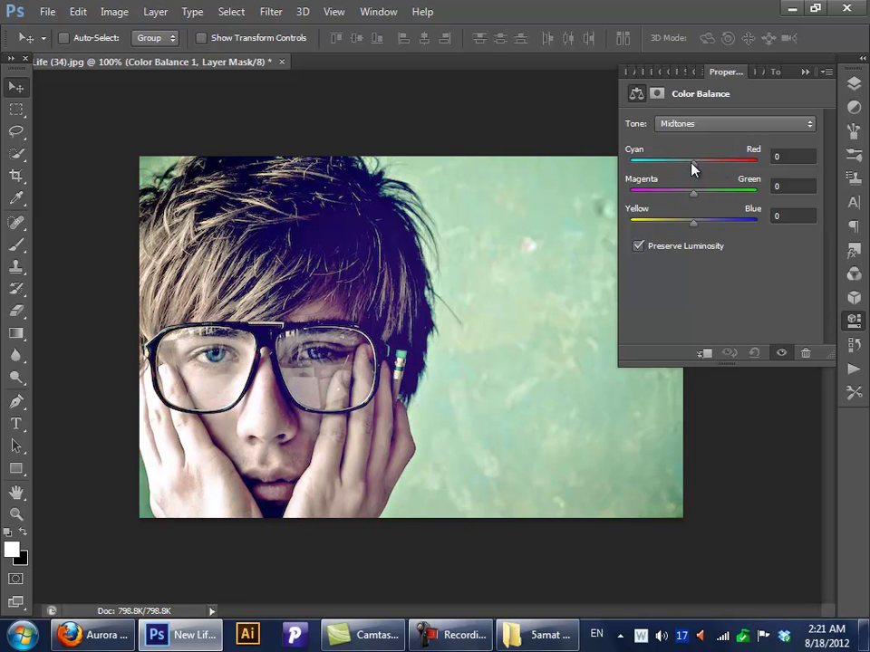
{"action": "left_click_drag", "start_coordinate": [692, 167], "coordinate": [687, 168]}
{"action": "left_click_drag", "start_coordinate": [696, 222], "coordinate": [688, 201]}
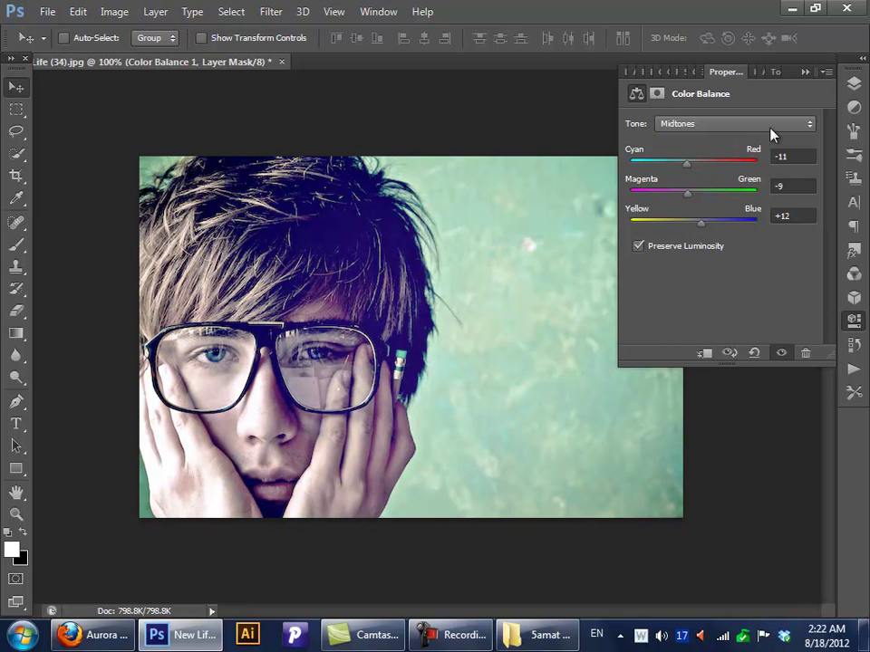
Step: Toggle the Color Balance 1 layer's visibility to compare the portrait before and after the adjustment
{"action": "left_click", "coordinate": [853, 82]}
{"action": "left_click", "coordinate": [632, 166]}
{"action": "left_click", "coordinate": [633, 166]}
{"action": "left_click", "coordinate": [632, 166]}
{"action": "left_click", "coordinate": [632, 166]}
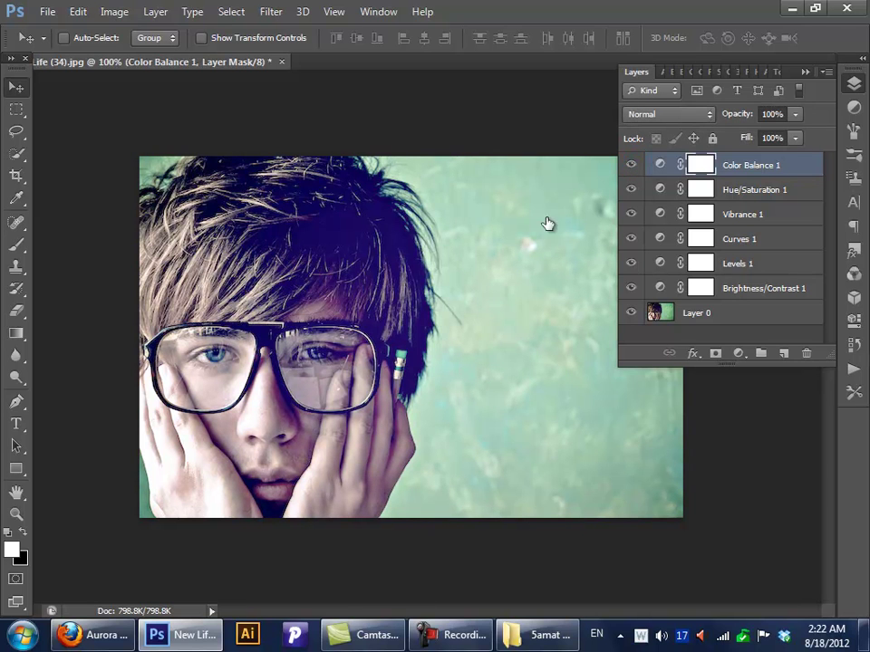
Step: Reopen the Color Balance 1 settings and examine the available tone ranges, keeping Midtones selected
{"action": "double_click", "coordinate": [661, 164]}
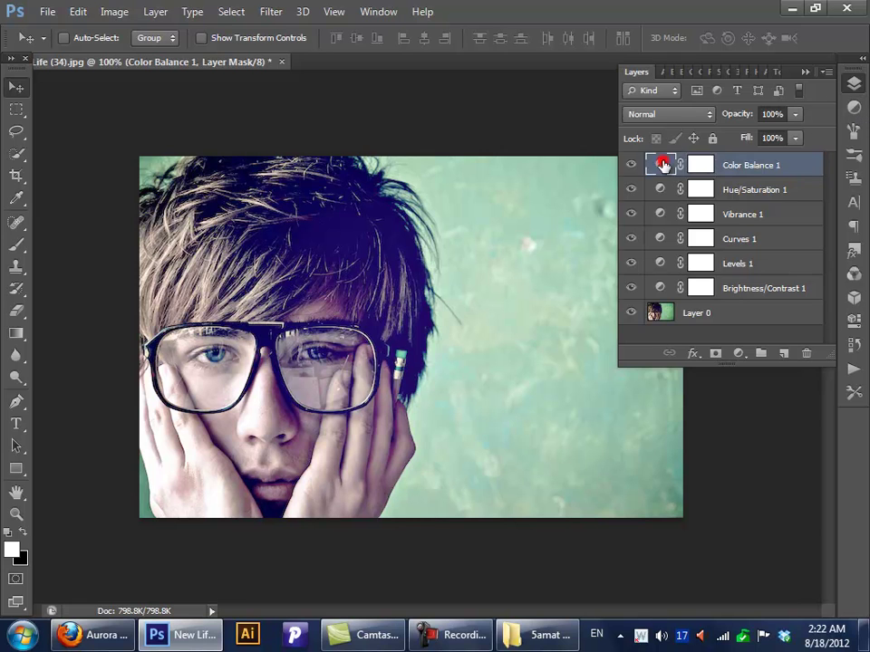
{"action": "left_click", "coordinate": [734, 124]}
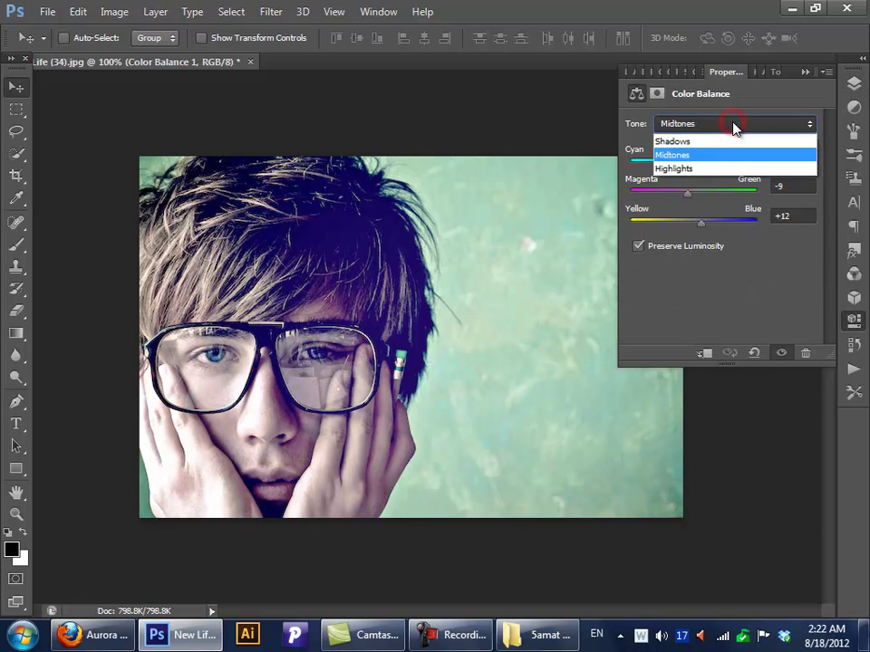
{"action": "left_click", "coordinate": [716, 287]}
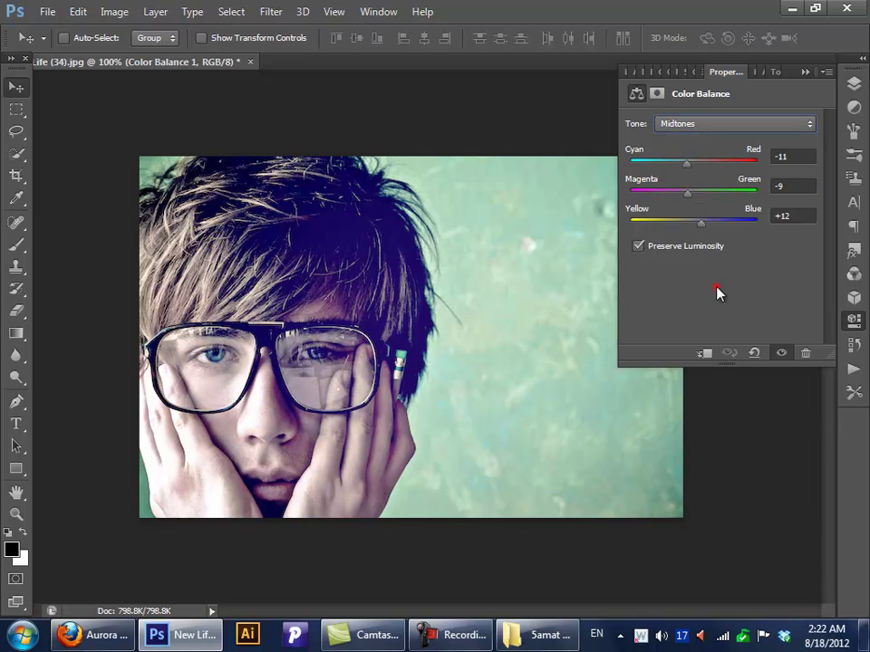
{"action": "type", "text": "-9"}
{"action": "left_click", "coordinate": [764, 124]}
{"action": "left_click", "coordinate": [720, 291]}
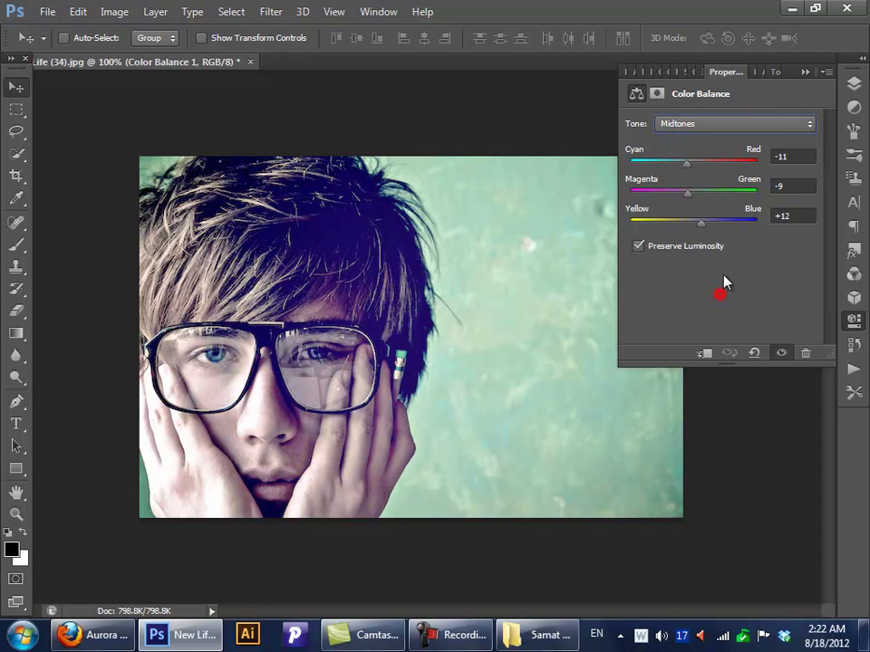
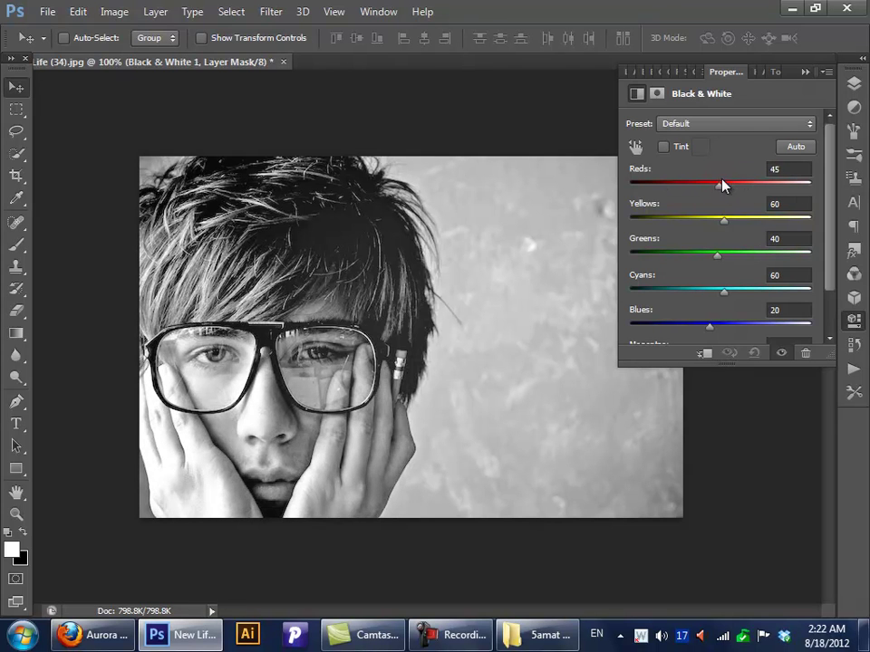
Step: Add a Black & White adjustment layer to the portrait with Reds at 69 and Yellows at 113
{"action": "left_click_drag", "start_coordinate": [725, 224], "coordinate": [745, 227]}
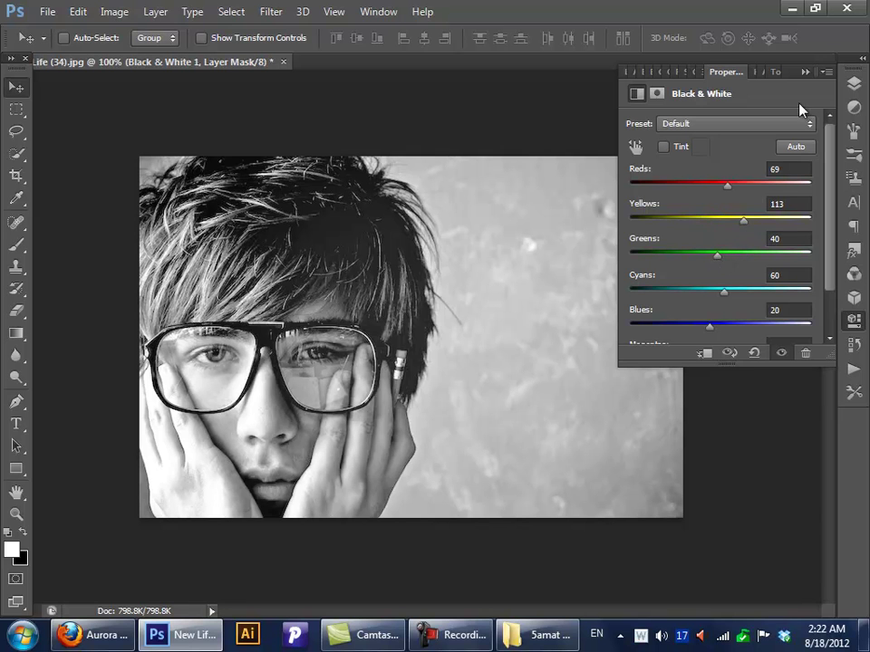
{"action": "left_click", "coordinate": [854, 81]}
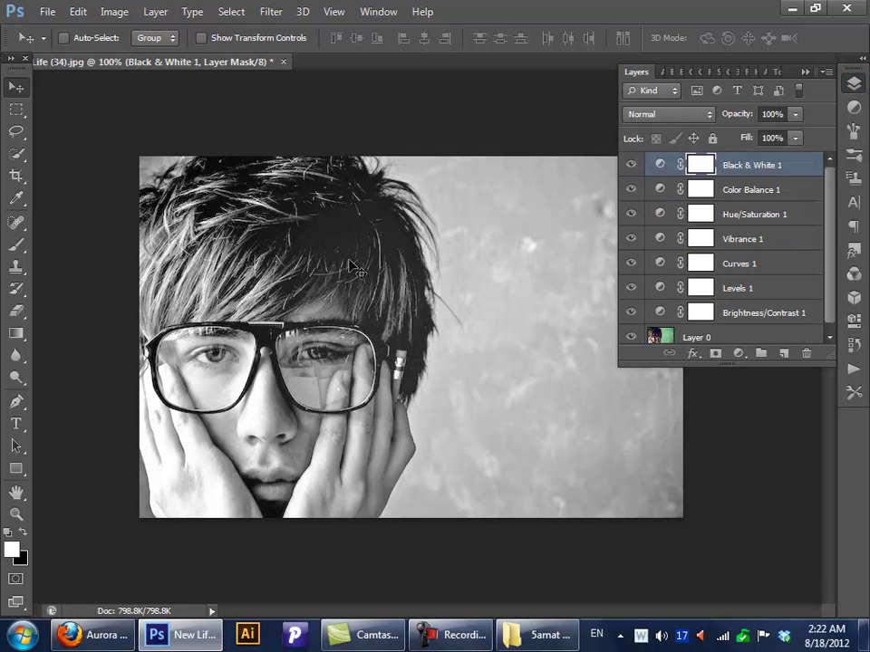
Step: Find Captin America Smudge (1).psd in the Sig folder inside PSD Good Files in Windows Explorer and open it in Photoshop
{"action": "left_click", "coordinate": [543, 634]}
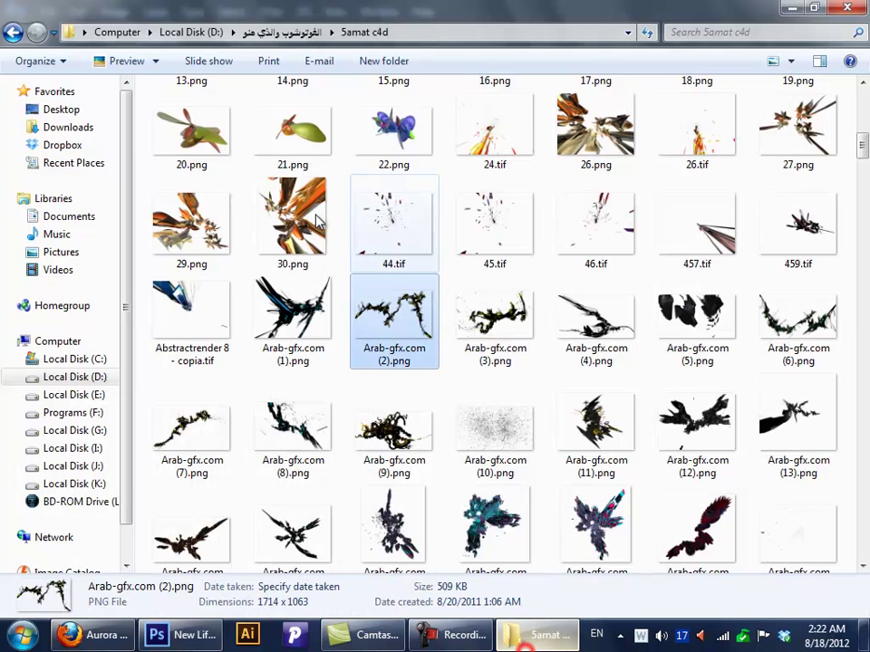
{"action": "left_click", "coordinate": [12, 31]}
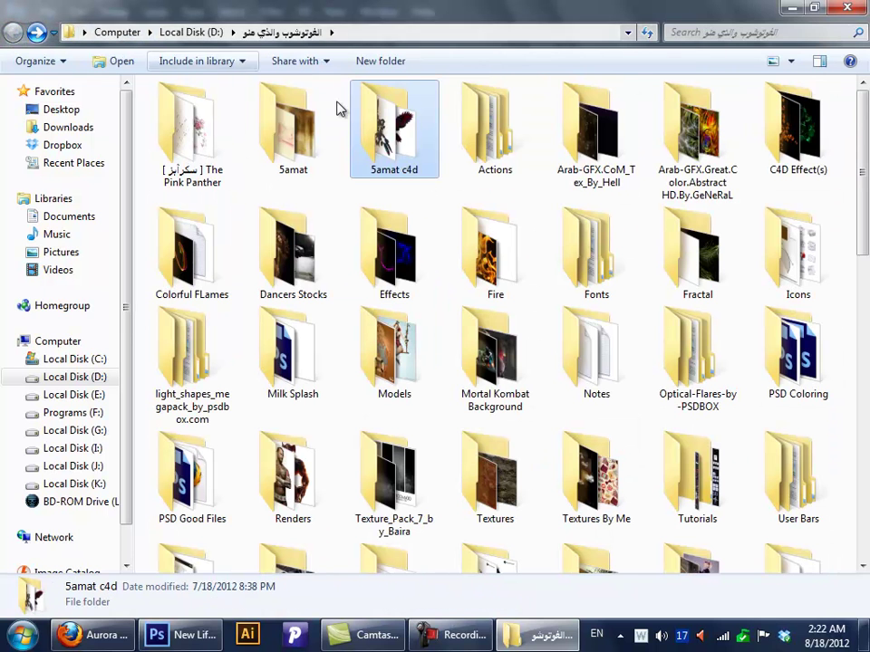
{"action": "double_click", "coordinate": [215, 523]}
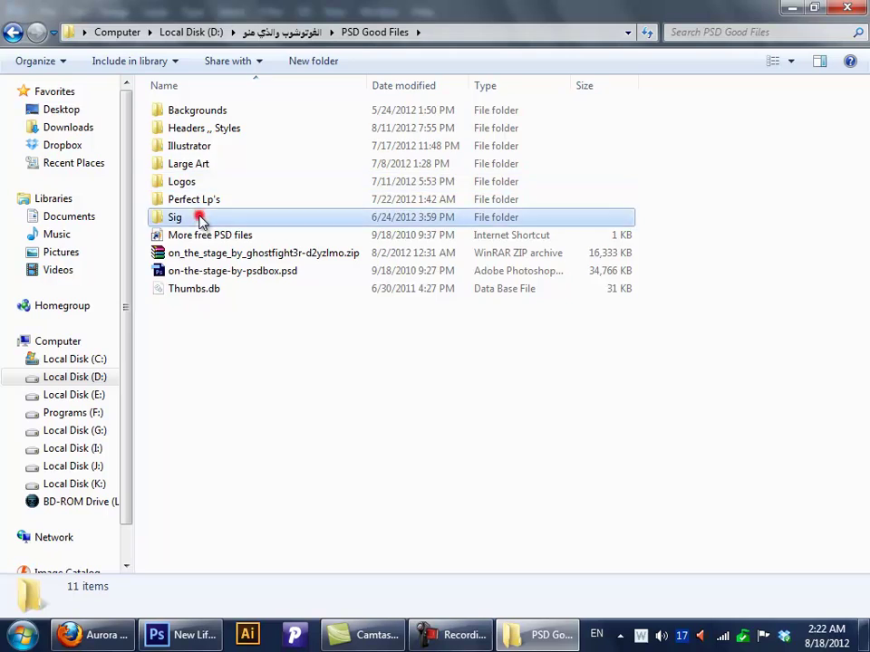
{"action": "double_click", "coordinate": [220, 217]}
{"action": "scroll", "coordinate": [865, 190], "scroll_direction": "down", "scroll_amount": 2}
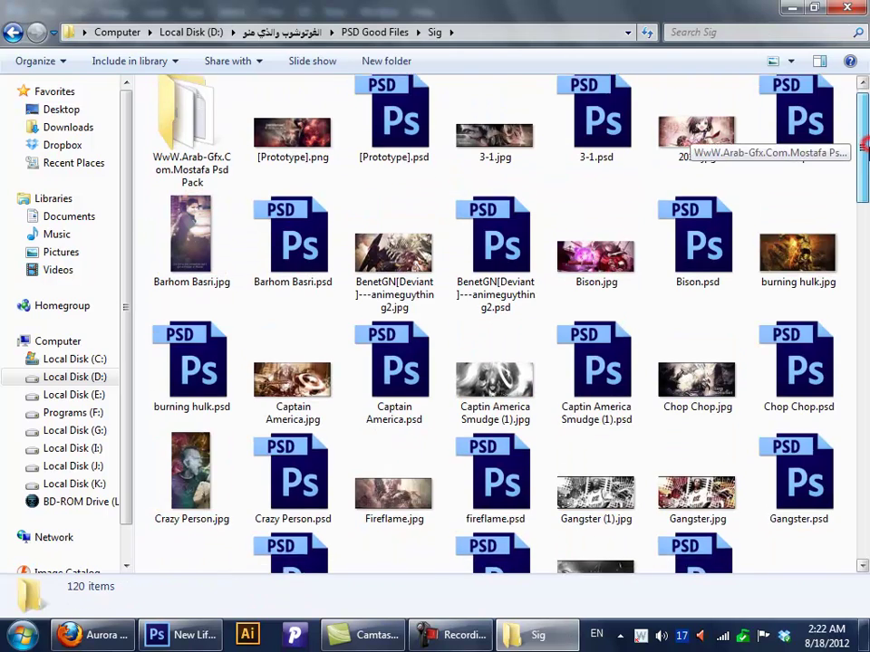
{"action": "mouse_move", "coordinate": [865, 190]}
{"action": "left_mouse_down"}
{"action": "mouse_move", "coordinate": [861, 282]}
{"action": "mouse_move", "coordinate": [835, 403]}
{"action": "mouse_move", "coordinate": [835, 526]}
{"action": "mouse_move", "coordinate": [864, 458]}
{"action": "mouse_move", "coordinate": [867, 166]}
{"action": "left_mouse_up"}
{"action": "double_click", "coordinate": [604, 234]}
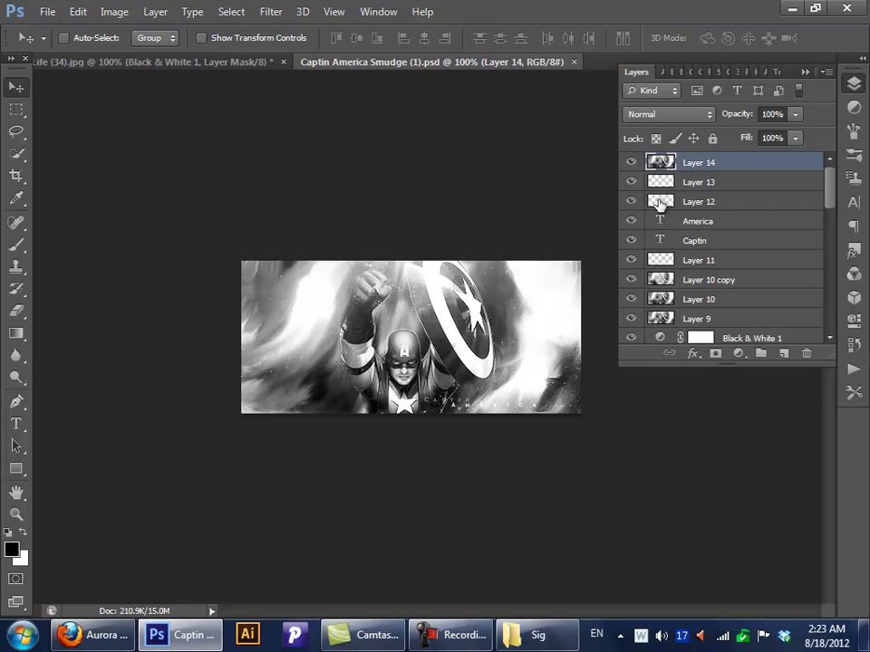
Step: Hide Layer 14 in the Captain America graphic and bring up all the color settings of its Black & White 1 adjustment
{"action": "left_click", "coordinate": [631, 162]}
{"action": "left_click_drag", "start_coordinate": [829, 205], "coordinate": [828, 230]}
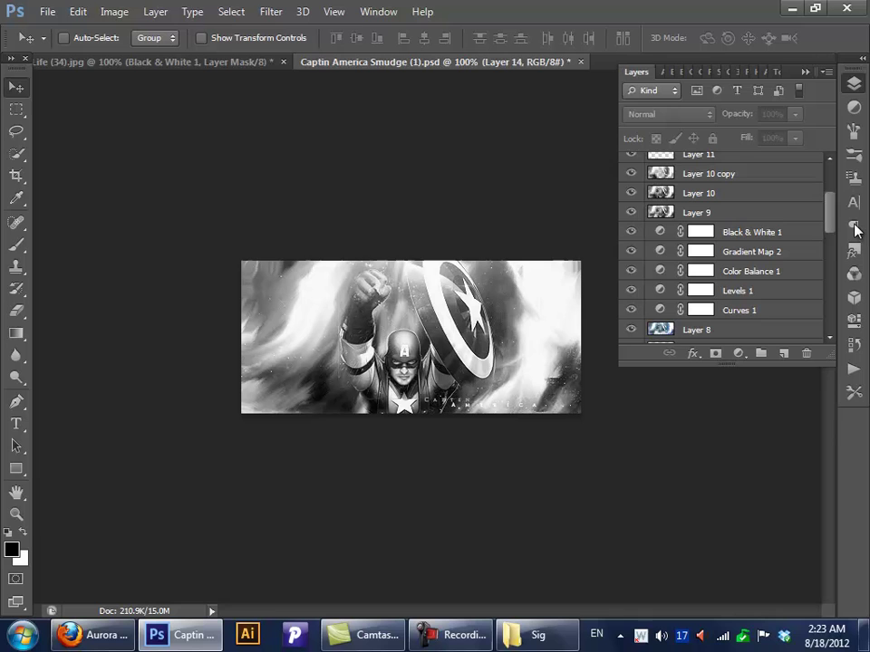
{"action": "left_click", "coordinate": [764, 233]}
{"action": "left_click", "coordinate": [659, 233]}
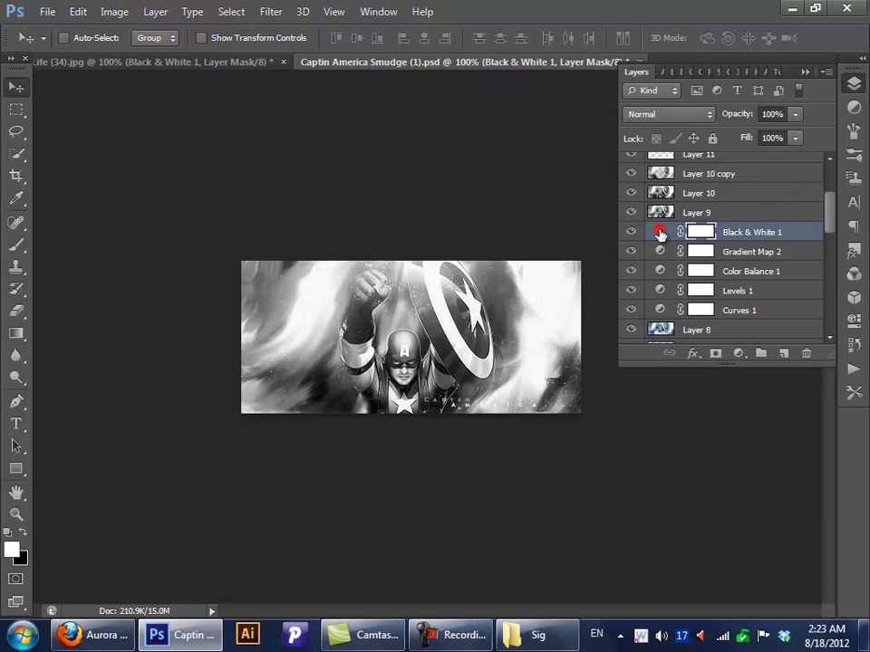
{"action": "left_click", "coordinate": [660, 233]}
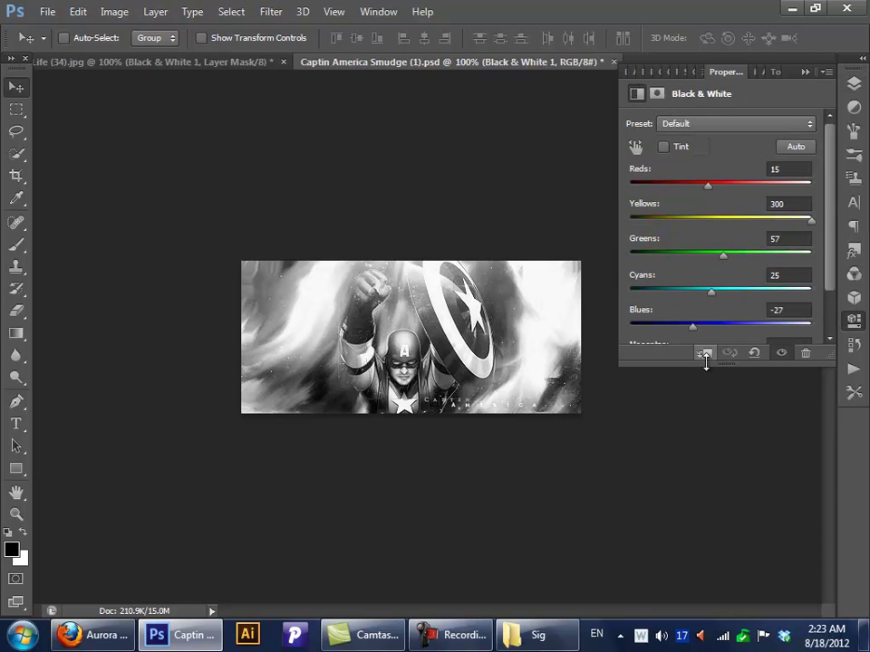
{"action": "left_click_drag", "start_coordinate": [832, 366], "coordinate": [835, 424]}
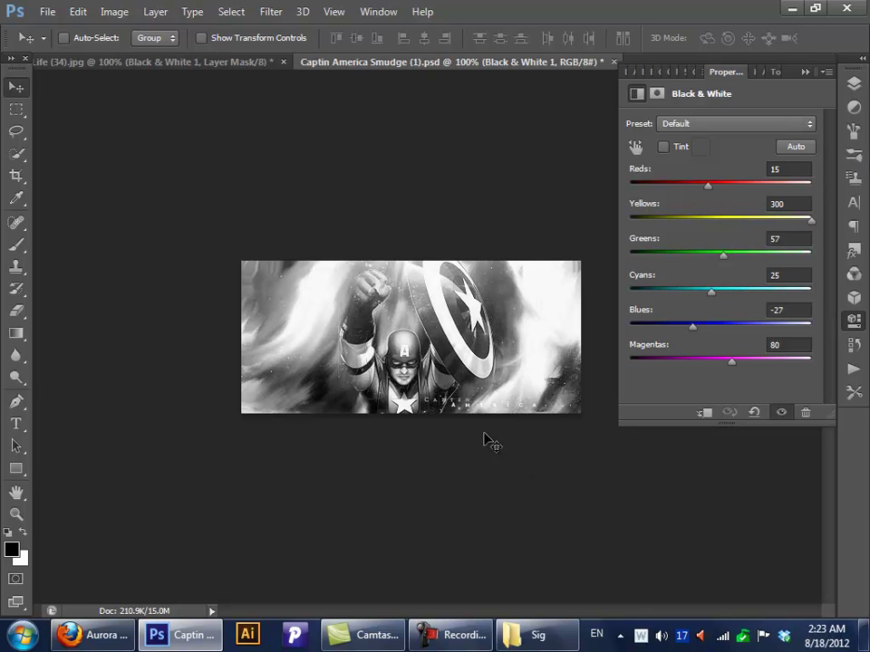
Step: Hide the adjustment layers from Curves 1 up to Black & White 1, along with Layer 9, Layer 10 and Layer 10 copy
{"action": "left_click", "coordinate": [853, 83]}
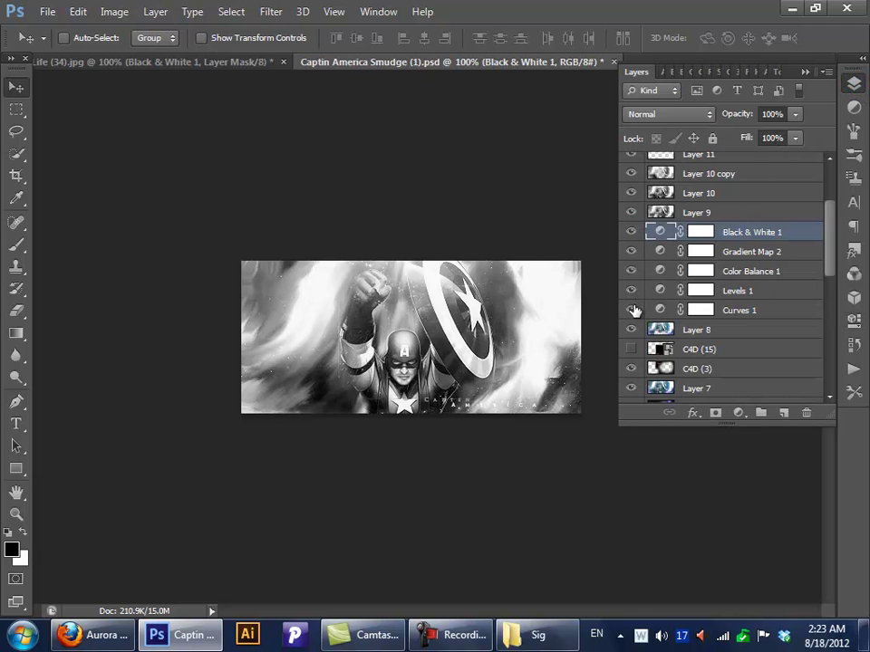
{"action": "left_click_drag", "start_coordinate": [634, 310], "coordinate": [634, 257]}
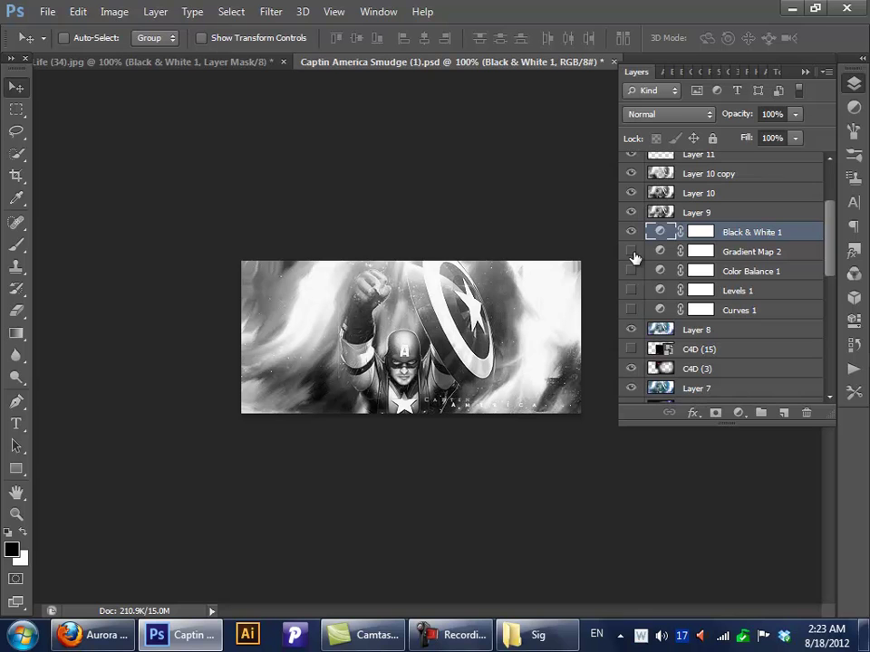
{"action": "left_click", "coordinate": [631, 233]}
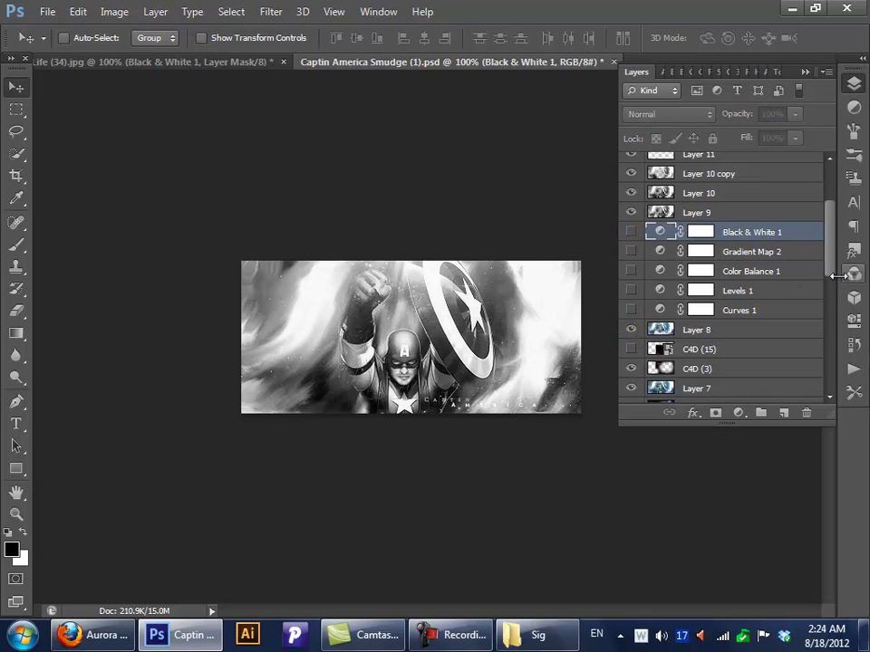
{"action": "left_click_drag", "start_coordinate": [632, 212], "coordinate": [633, 173]}
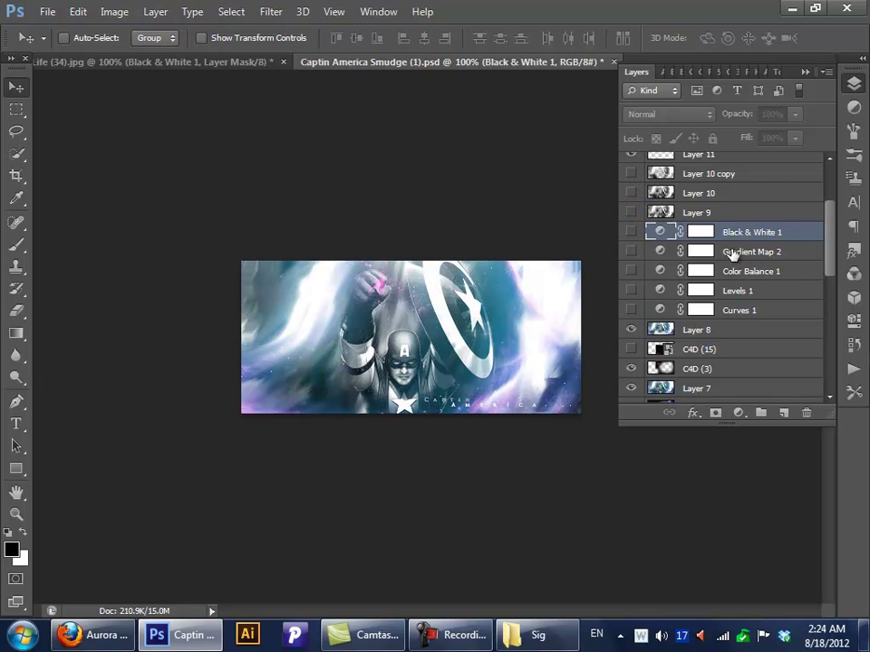
Step: Toggle the Black & White 1 layer to compare the graphic in color and monochrome, leaving the layer shown
{"action": "mouse_move", "coordinate": [830, 246]}
{"action": "left_mouse_down"}
{"action": "mouse_move", "coordinate": [830, 230]}
{"action": "mouse_move", "coordinate": [833, 261]}
{"action": "left_mouse_up"}
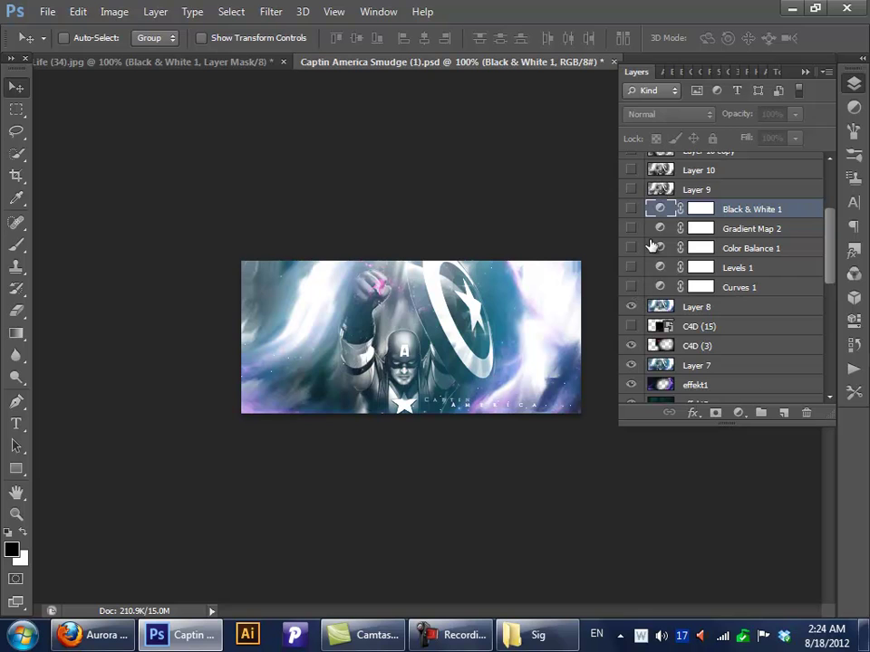
{"action": "left_click", "coordinate": [633, 210]}
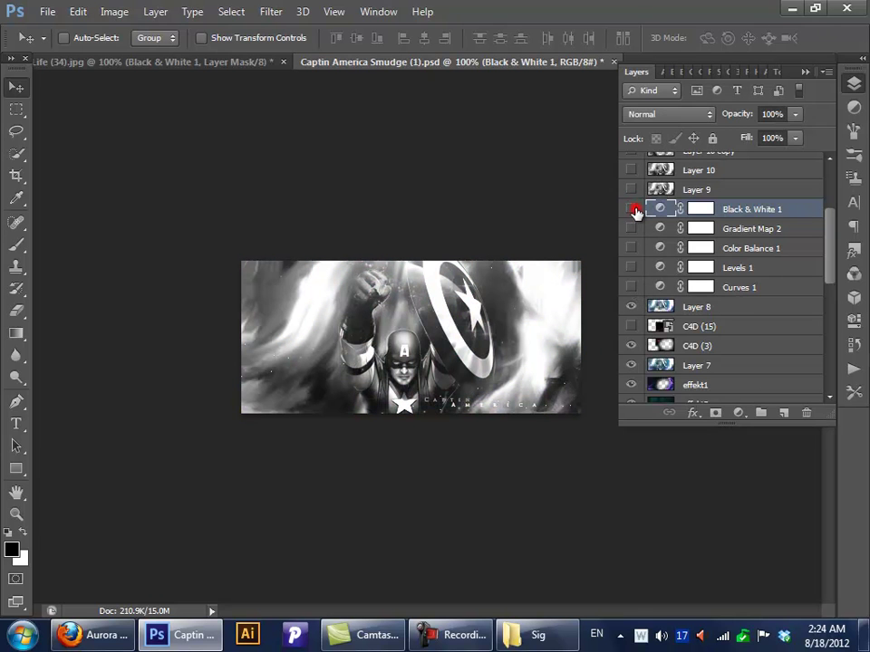
{"action": "left_click", "coordinate": [633, 210]}
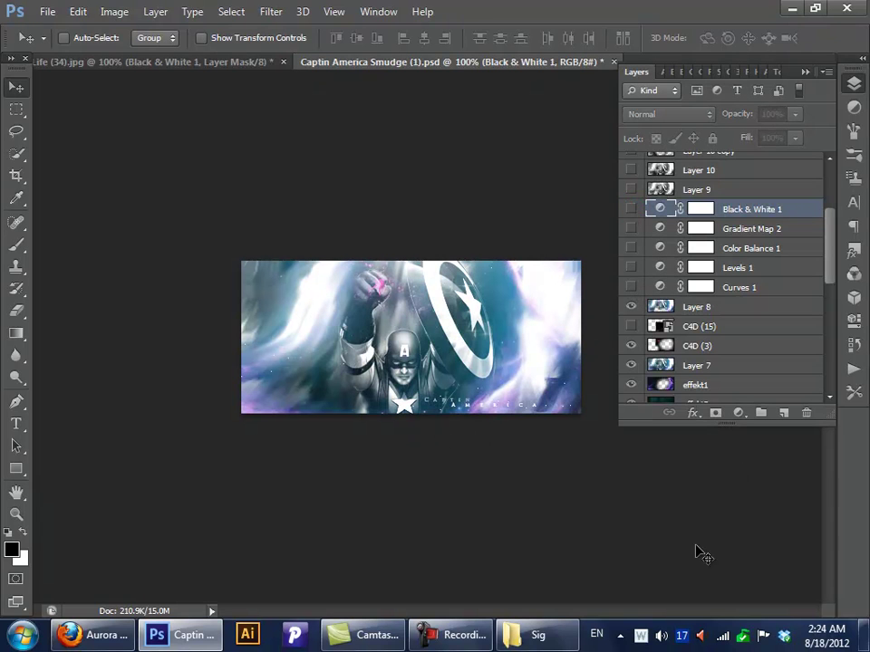
{"action": "left_click", "coordinate": [632, 209]}
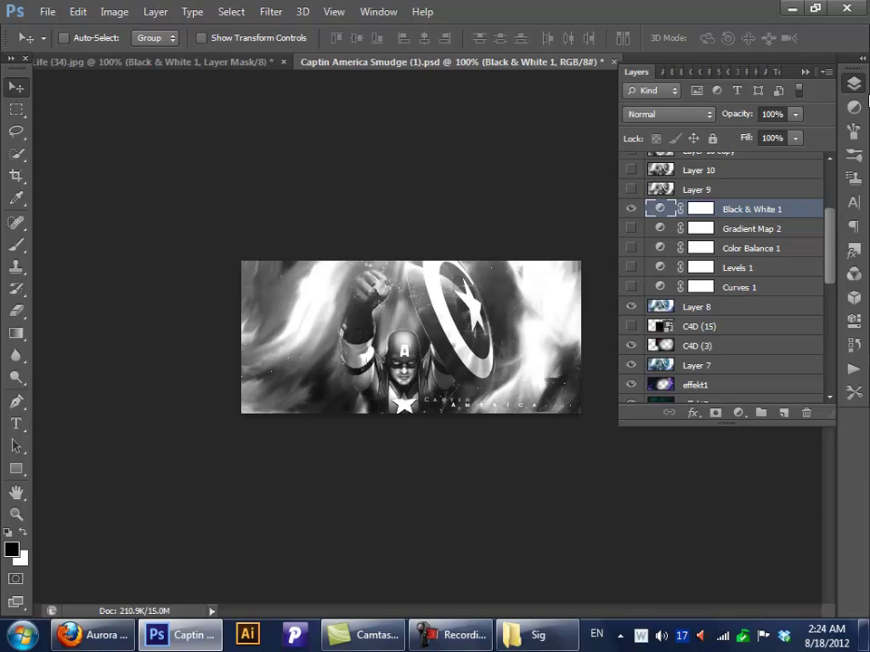
Step: Show the Curves 1, Levels 1, Color Balance 1 and Gradient Map 2 adjustment layers again
{"action": "left_click", "coordinate": [853, 106]}
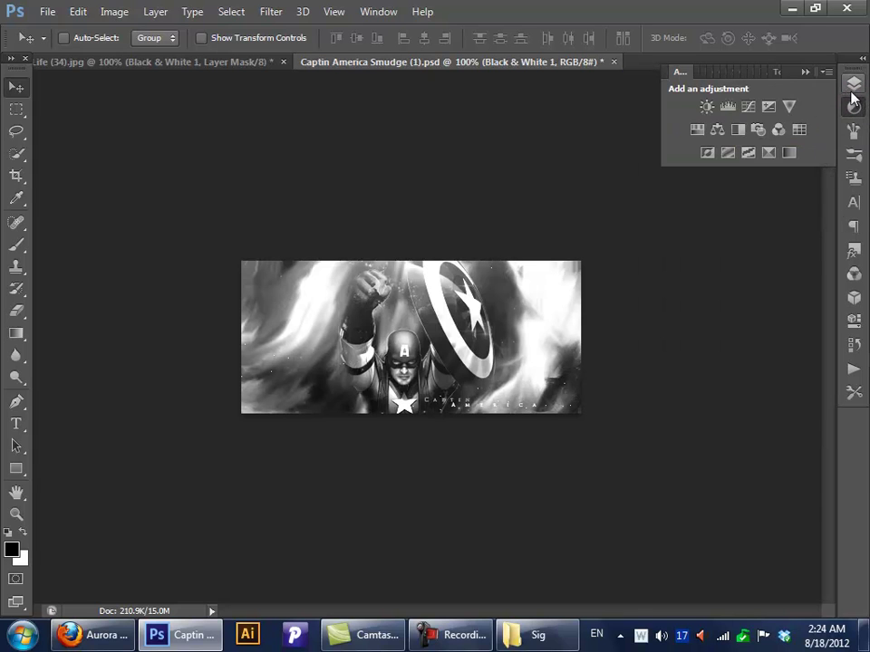
{"action": "left_click", "coordinate": [853, 84]}
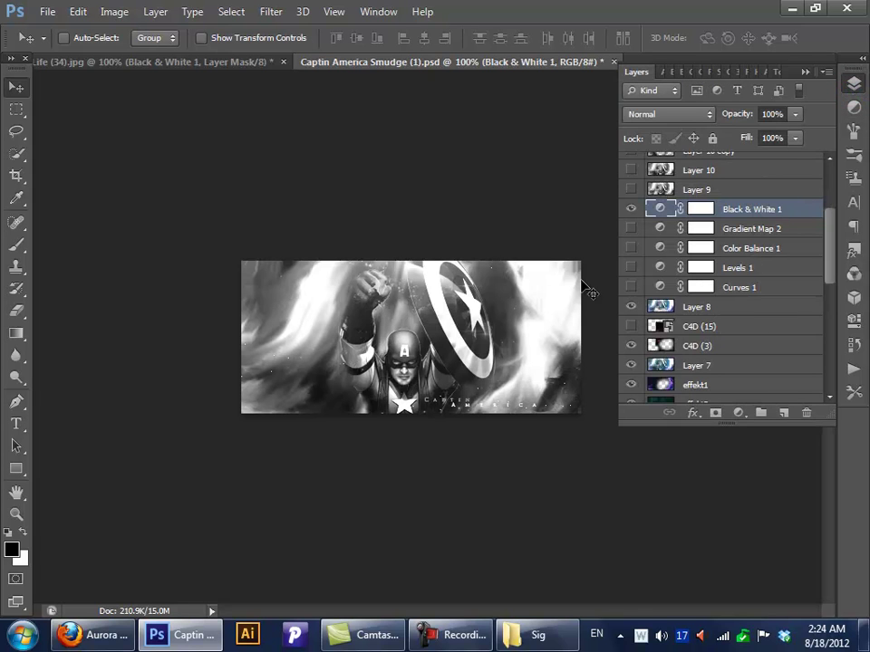
{"action": "left_click_drag", "start_coordinate": [631, 287], "coordinate": [631, 228]}
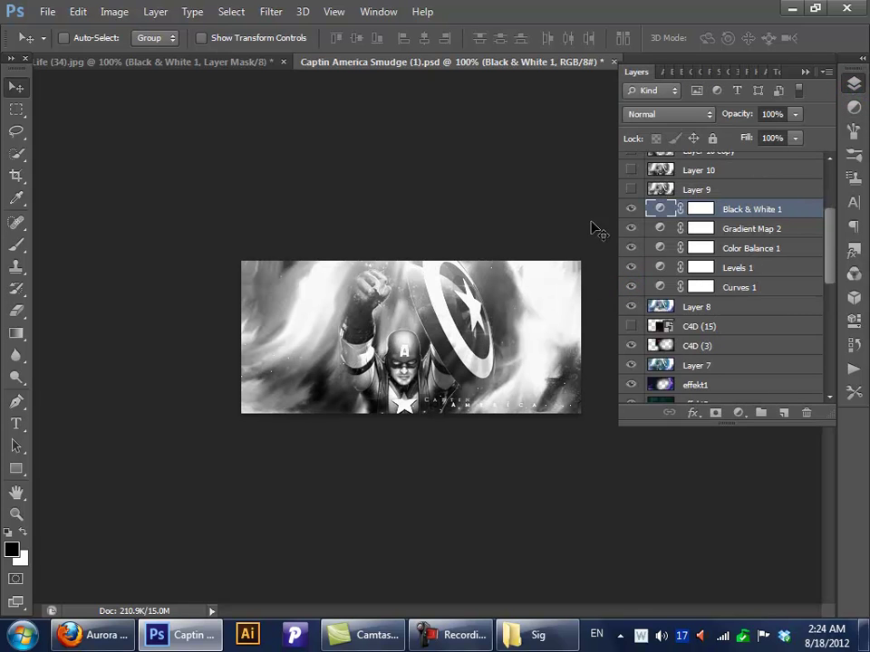
{"action": "left_click_drag", "start_coordinate": [831, 266], "coordinate": [818, 210]}
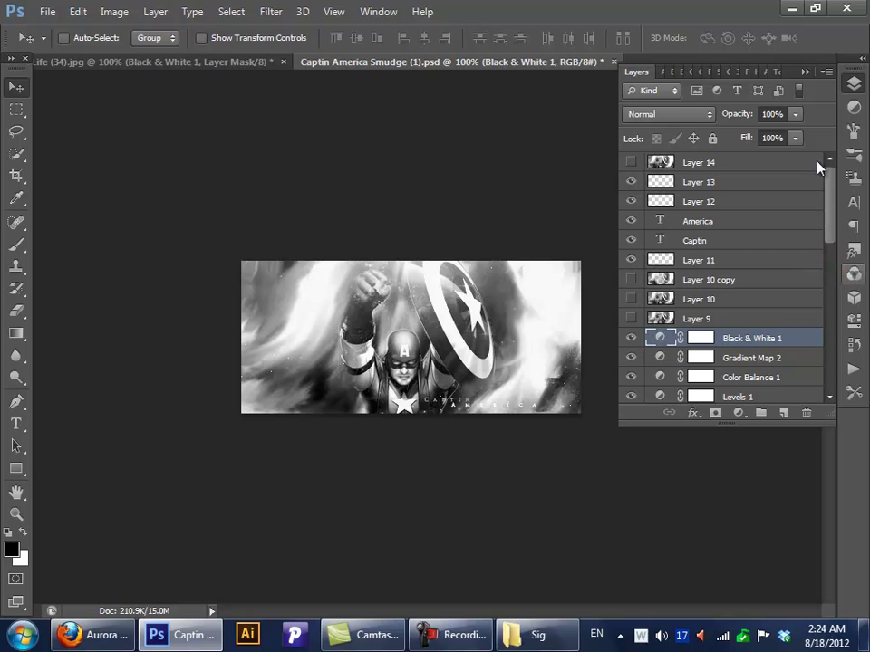
Step: Return to the portrait document and delete its Black & White 1 adjustment layer
{"action": "left_click", "coordinate": [181, 62]}
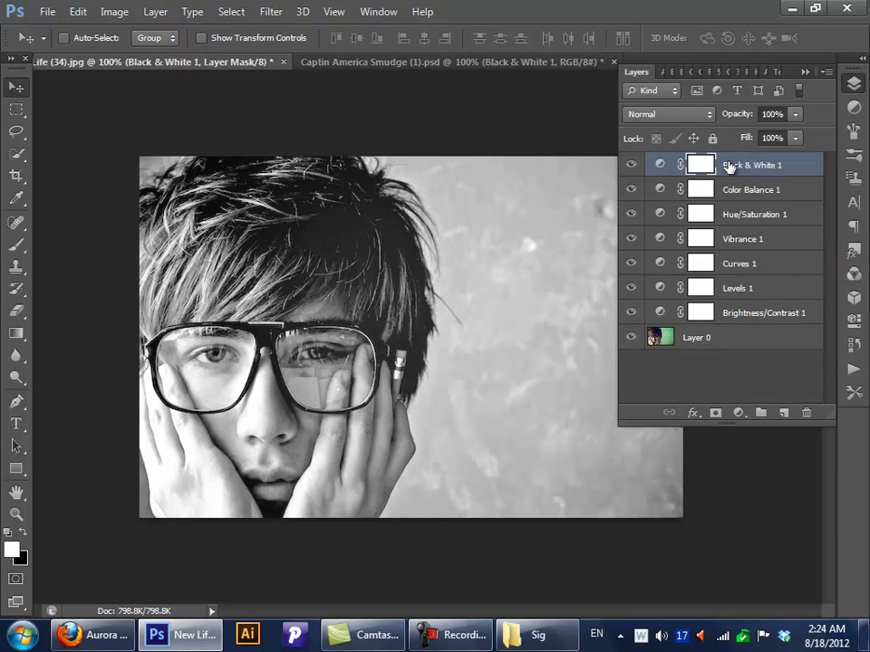
{"action": "left_click_drag", "start_coordinate": [797, 168], "coordinate": [806, 411]}
Step: Add a Photo Filter adjustment layer and try the Warming Filter (81) and Cooling Filter (LBB) presets on the portrait
{"action": "left_click", "coordinate": [854, 107]}
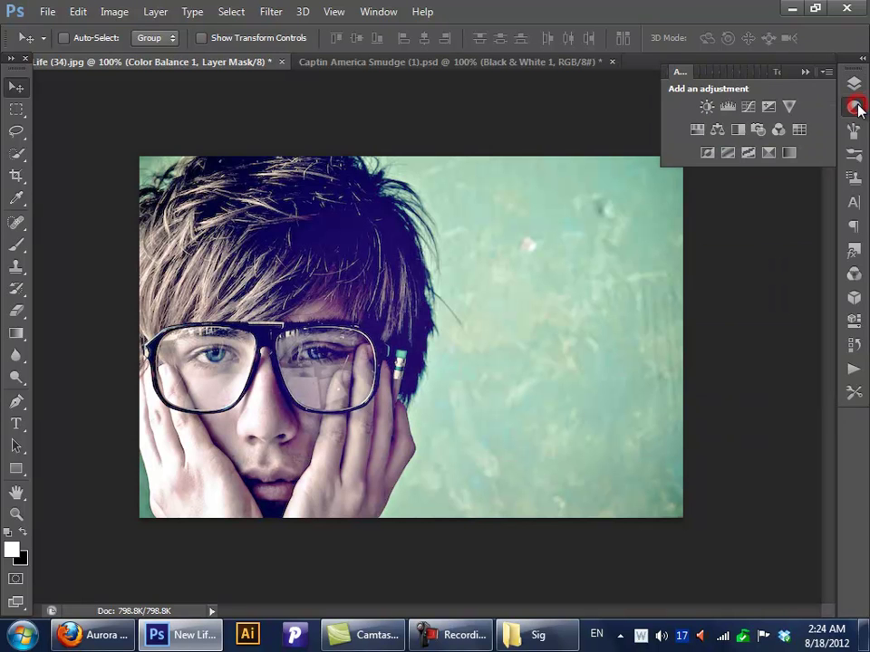
{"action": "left_click", "coordinate": [757, 132]}
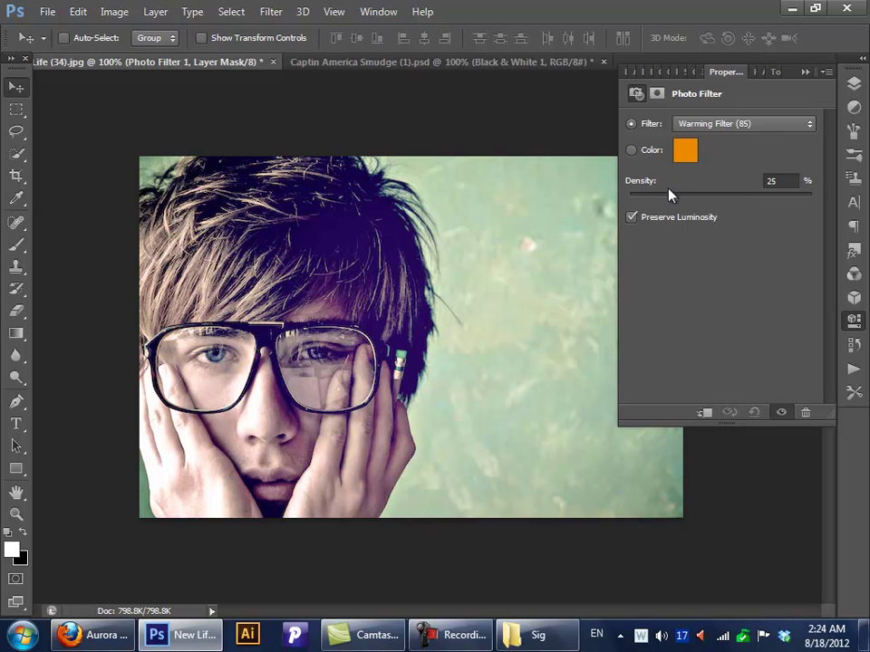
{"action": "left_click", "coordinate": [757, 129]}
{"action": "left_click", "coordinate": [757, 126]}
{"action": "scroll", "coordinate": [757, 138], "scroll_direction": "down", "scroll_amount": 3}
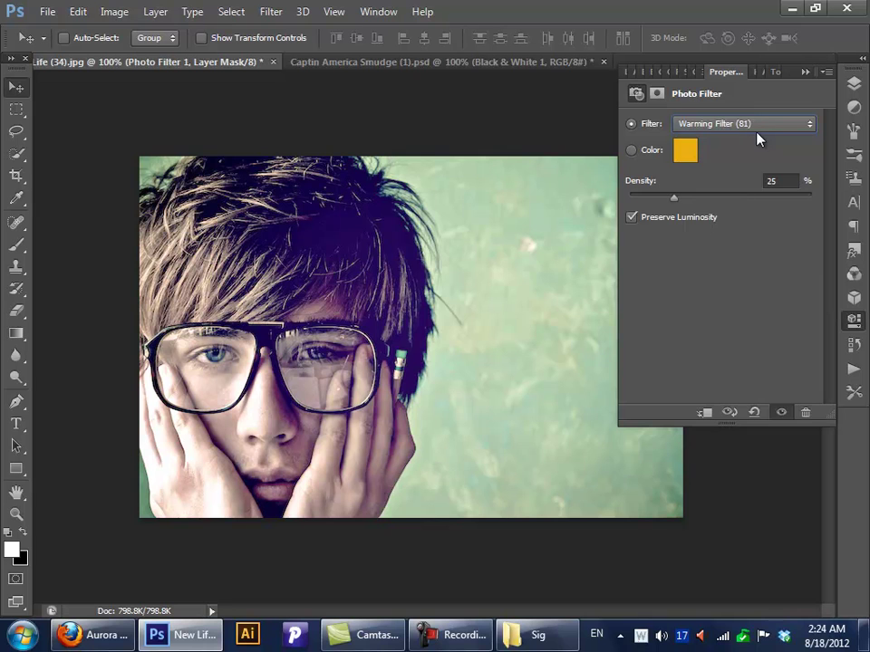
{"action": "scroll", "coordinate": [758, 137], "scroll_direction": "down", "scroll_amount": 1}
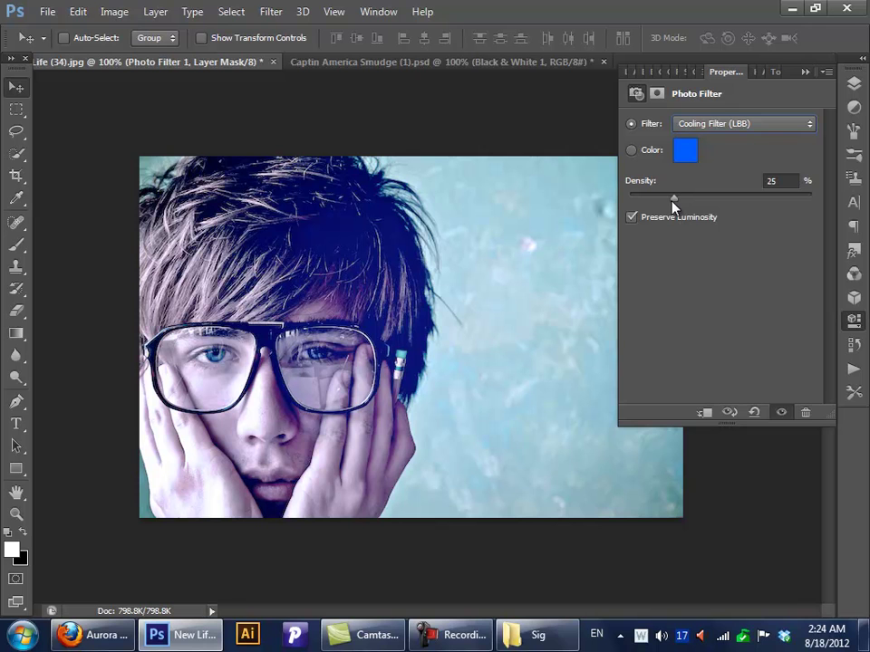
Step: Try a lower density and the Red filter, ending on the Orange photo filter with its density set to 26%
{"action": "left_click_drag", "start_coordinate": [676, 202], "coordinate": [562, 226]}
{"action": "left_click", "coordinate": [767, 134]}
{"action": "left_click", "coordinate": [766, 127]}
{"action": "scroll", "coordinate": [764, 132], "scroll_direction": "down", "scroll_amount": 2}
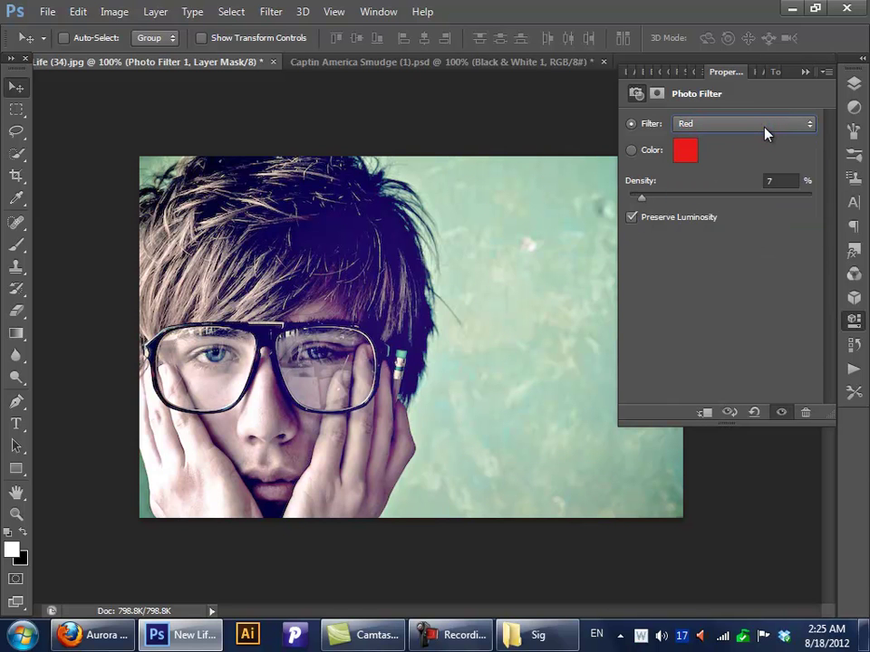
{"action": "scroll", "coordinate": [765, 133], "scroll_direction": "down", "scroll_amount": 1}
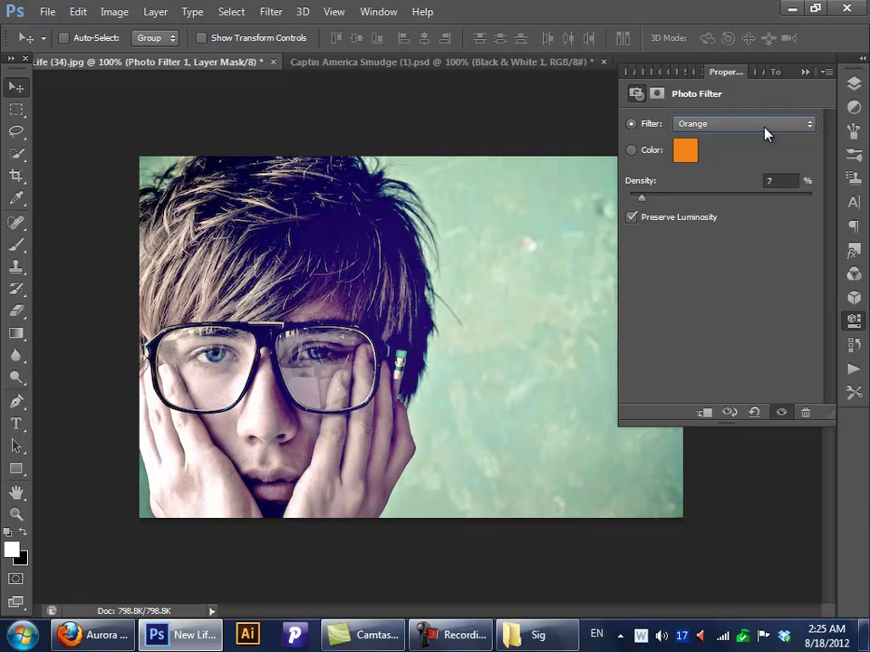
{"action": "left_click_drag", "start_coordinate": [675, 194], "coordinate": [676, 196]}
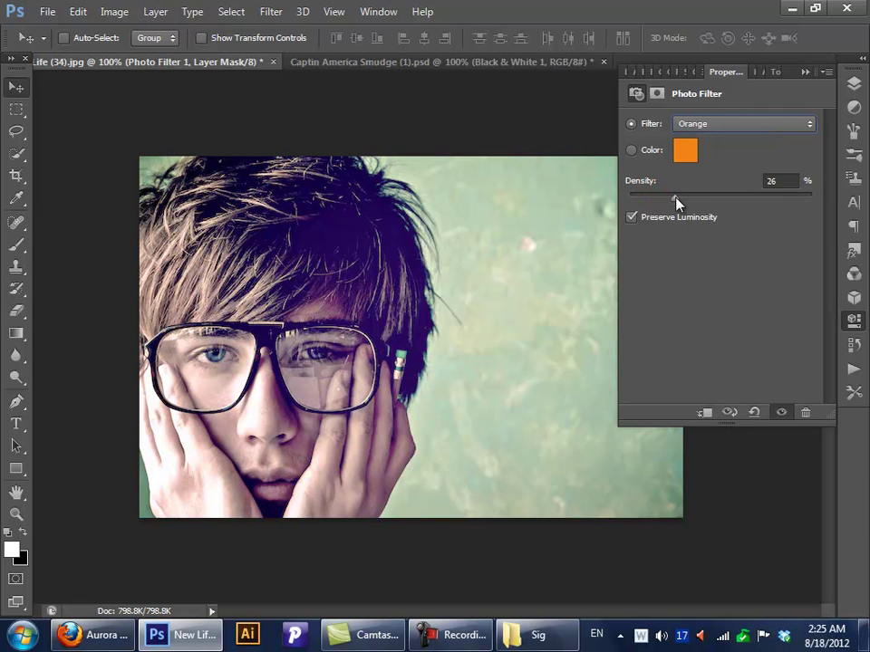
Step: Add a second Photo Filter adjustment layer using Warming Filter (85) at 25% density
{"action": "left_click", "coordinate": [853, 81]}
{"action": "left_click", "coordinate": [851, 109]}
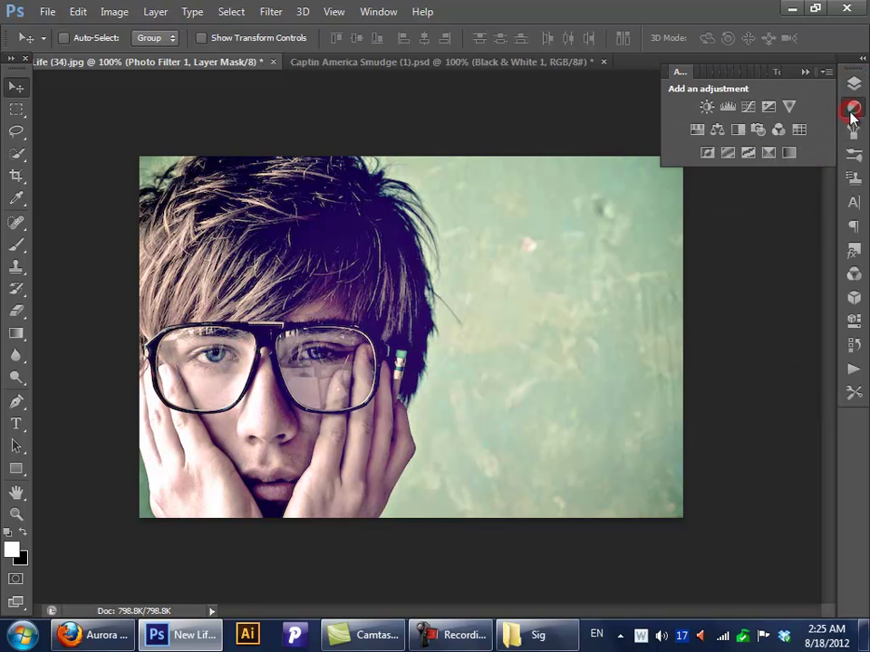
{"action": "left_click", "coordinate": [758, 131]}
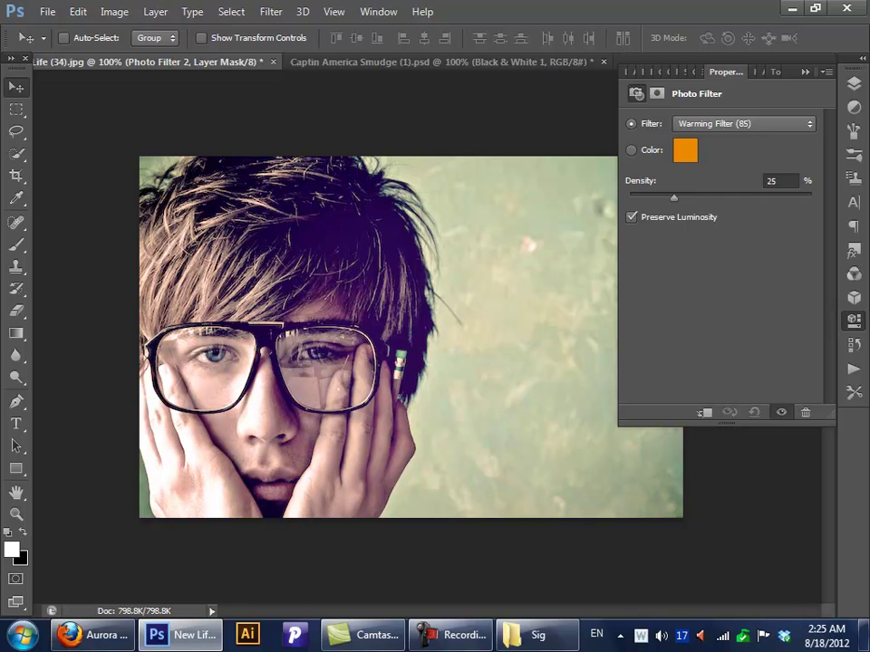
Step: Add a Channel Mixer adjustment layer and set the Red output channel to Red +108, Green -15 and Blue -6
{"action": "left_click", "coordinate": [857, 107]}
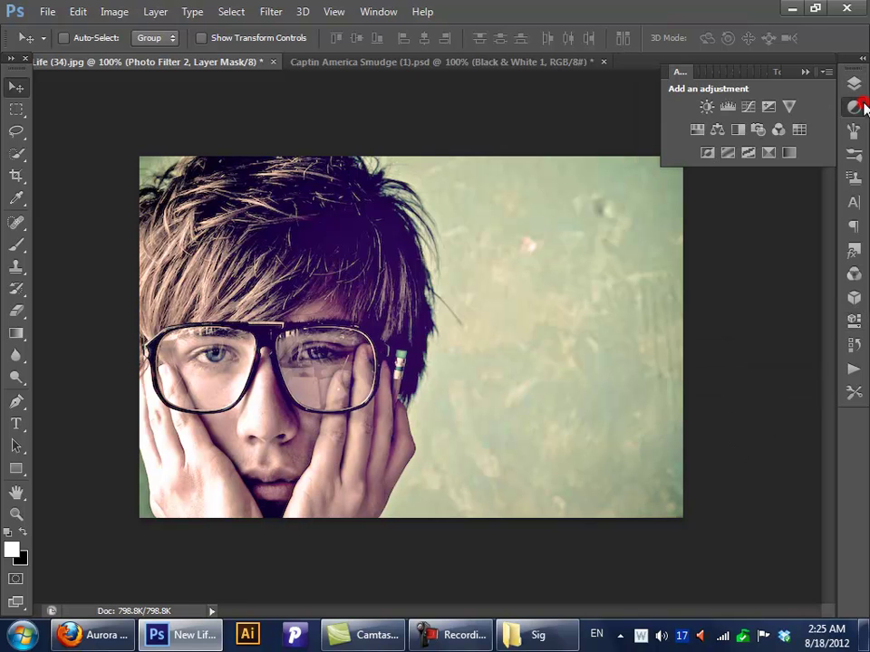
{"action": "left_click", "coordinate": [779, 132]}
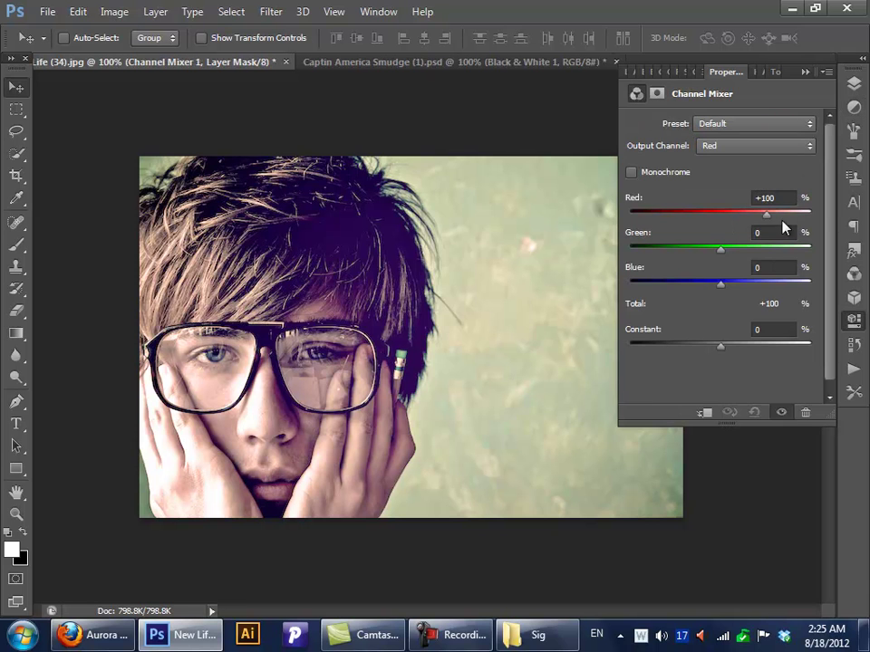
{"action": "mouse_move", "coordinate": [771, 211]}
{"action": "left_mouse_down"}
{"action": "mouse_move", "coordinate": [732, 220]}
{"action": "mouse_move", "coordinate": [785, 230]}
{"action": "mouse_move", "coordinate": [773, 232]}
{"action": "left_mouse_up"}
{"action": "left_click_drag", "start_coordinate": [722, 252], "coordinate": [719, 290]}
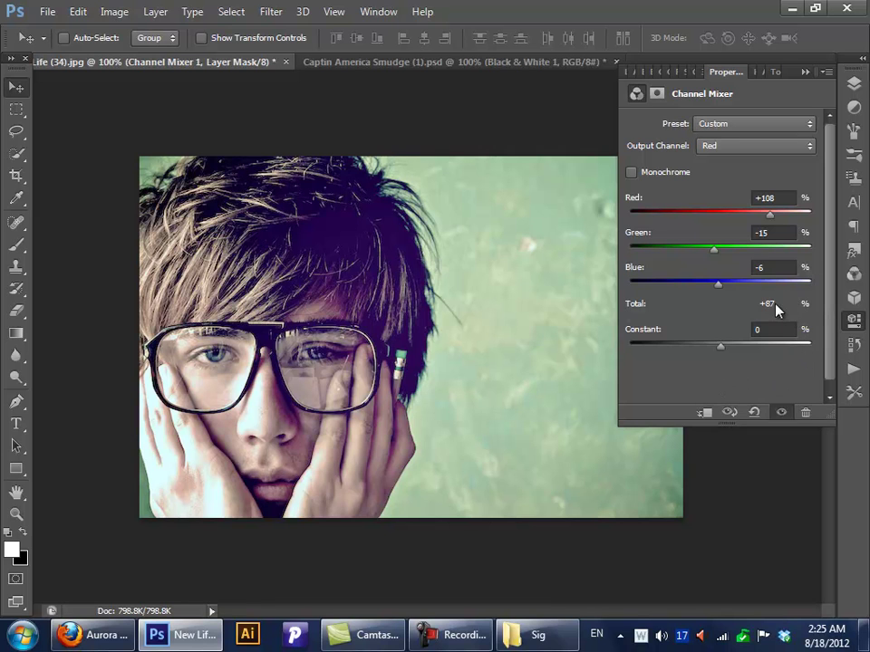
{"action": "left_click", "coordinate": [745, 148]}
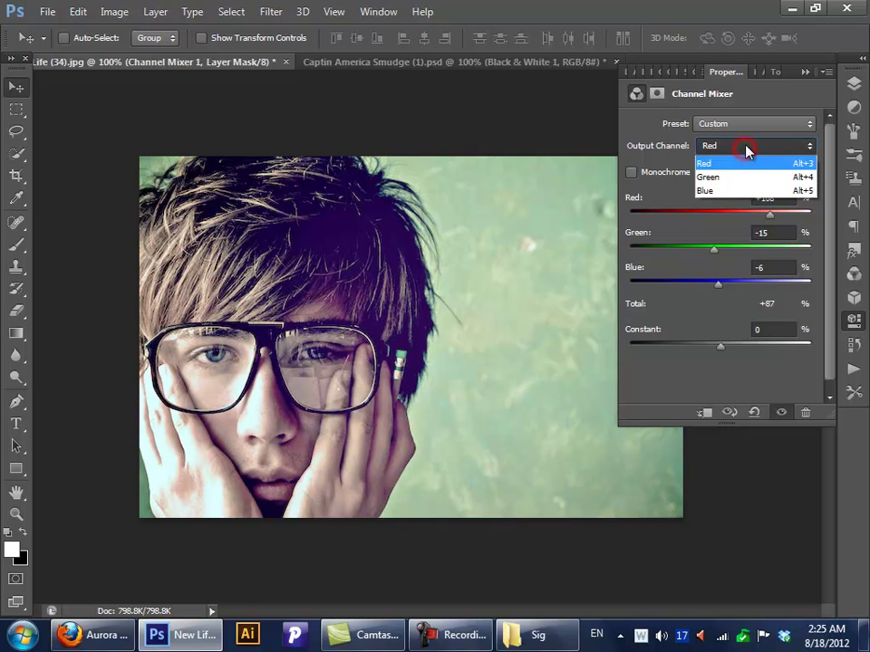
{"action": "left_click", "coordinate": [744, 147]}
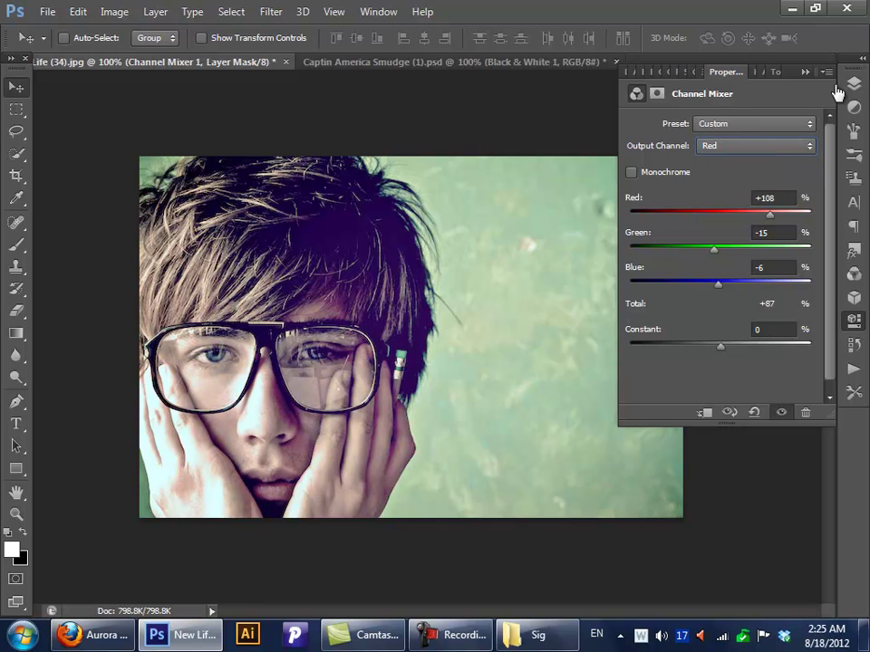
{"action": "left_click", "coordinate": [758, 127]}
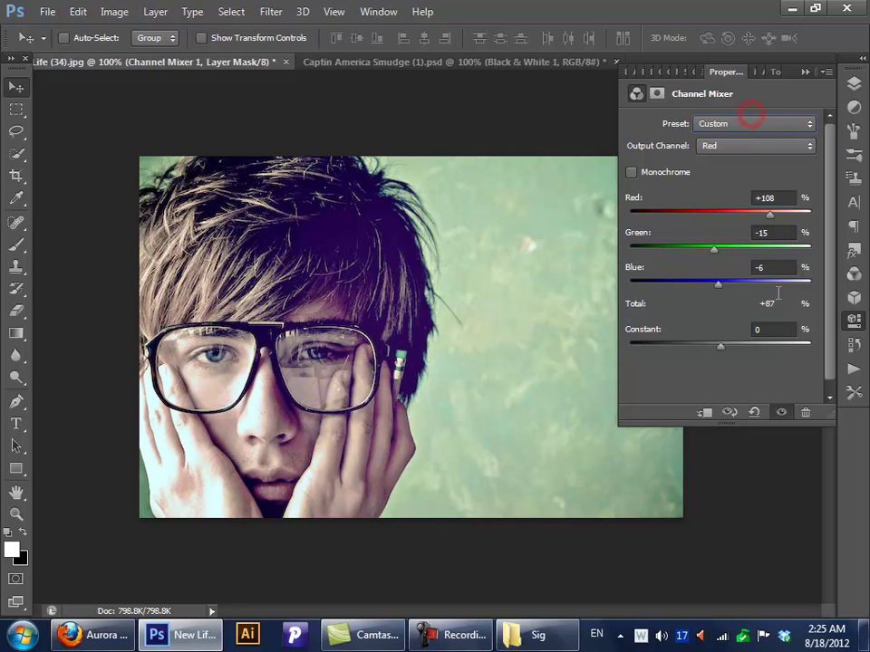
Step: Add a Color Lookup adjustment layer without loading a 3D LUT, and delete that layer again
{"action": "left_click", "coordinate": [854, 106]}
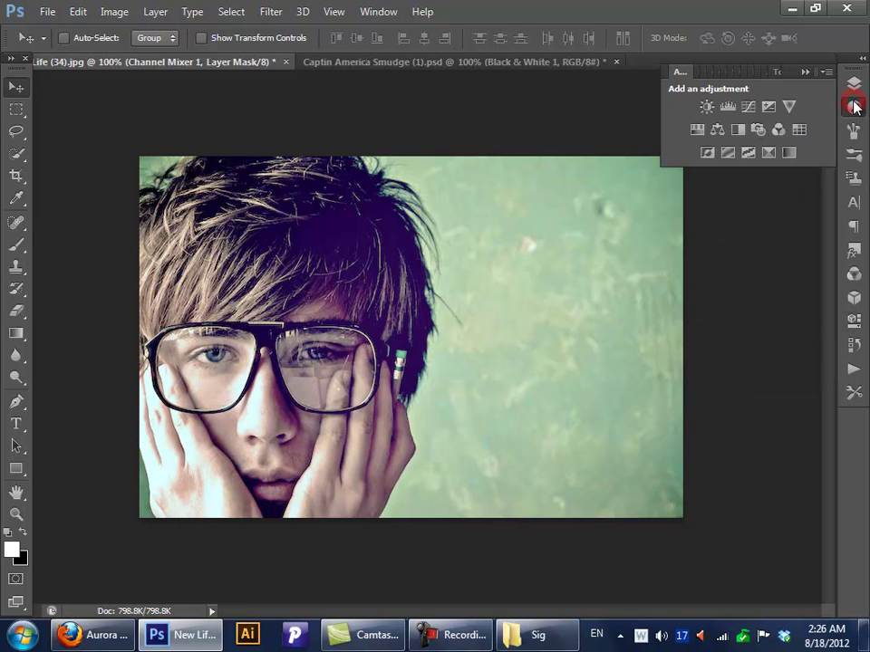
{"action": "left_click", "coordinate": [799, 131]}
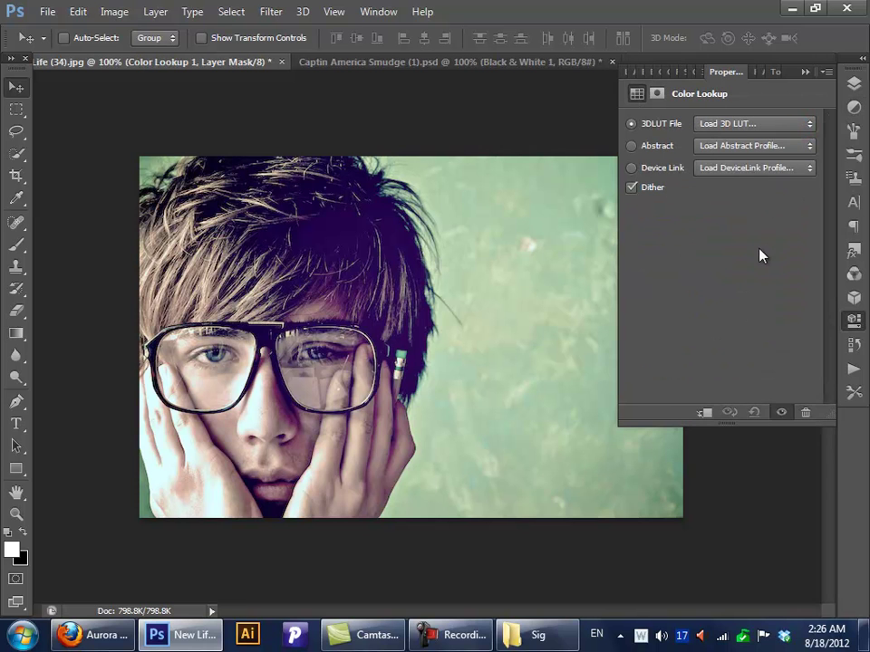
{"action": "left_click", "coordinate": [784, 123]}
{"action": "left_click", "coordinate": [787, 124]}
{"action": "left_click", "coordinate": [15, 85]}
{"action": "left_click", "coordinate": [16, 199]}
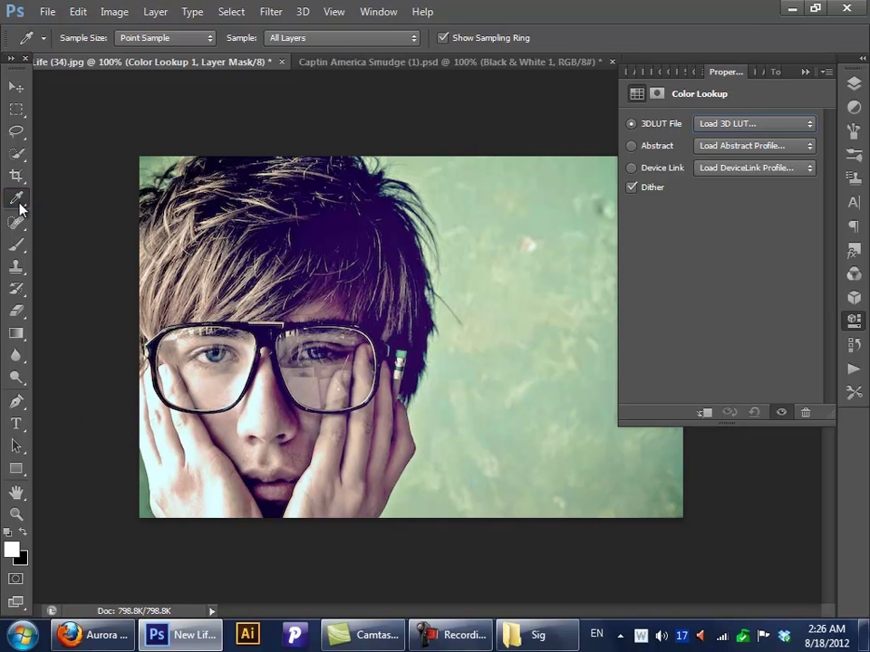
{"action": "left_click", "coordinate": [853, 83]}
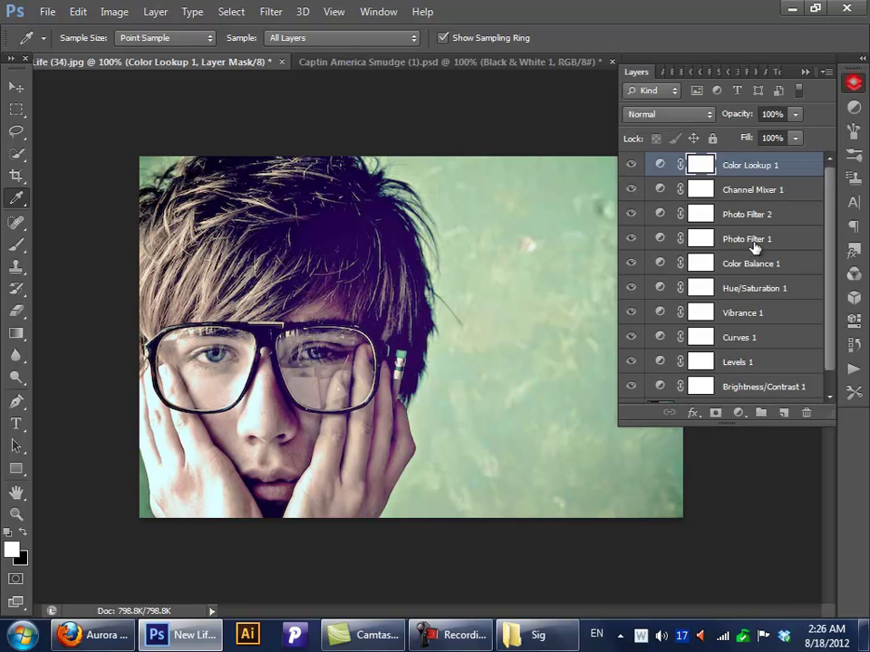
{"action": "left_click_drag", "start_coordinate": [758, 172], "coordinate": [809, 412]}
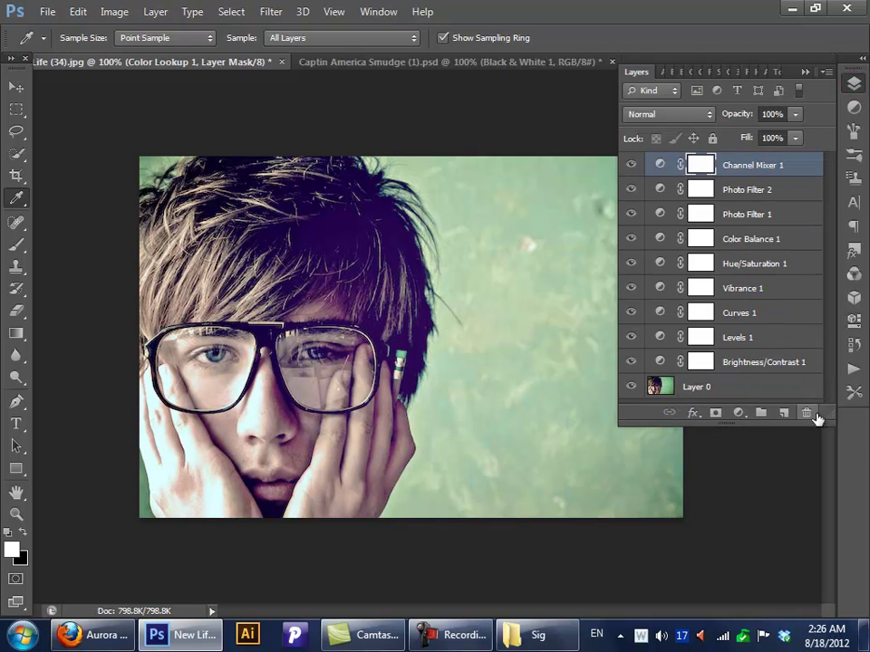
Step: Toggle the Channel Mixer 1 layer off and on to compare the portrait with and without it
{"action": "left_click", "coordinate": [853, 108]}
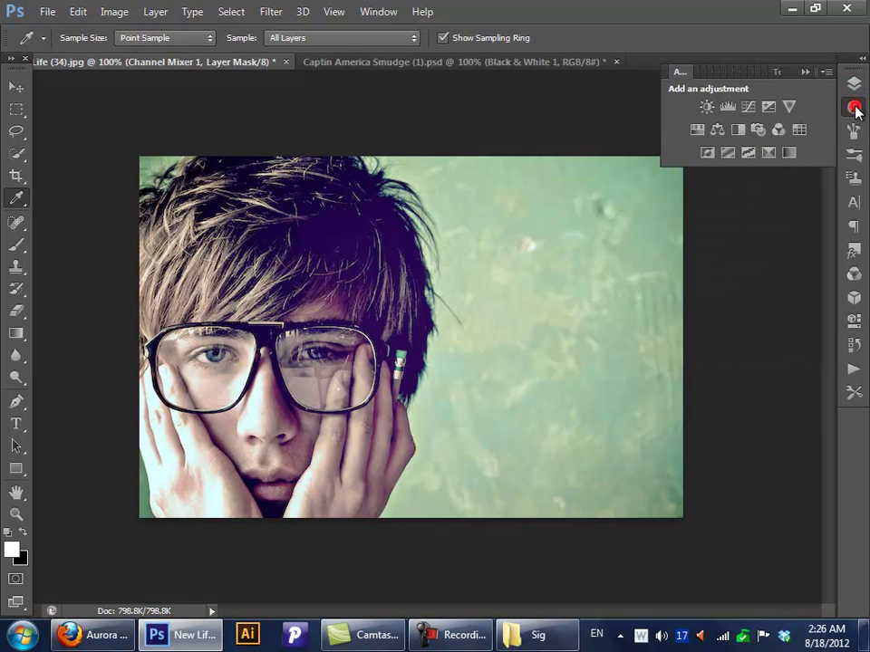
{"action": "left_click", "coordinate": [853, 83]}
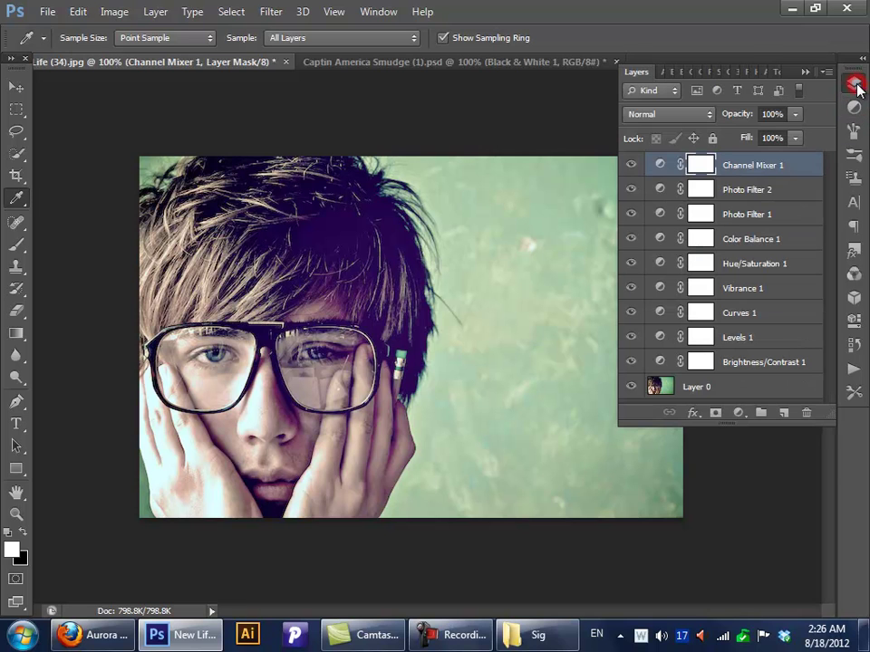
{"action": "left_click", "coordinate": [630, 165]}
{"action": "left_click", "coordinate": [631, 165]}
Step: Add an Invert adjustment layer to preview the portrait as a negative, and delete that layer again
{"action": "left_click", "coordinate": [855, 108]}
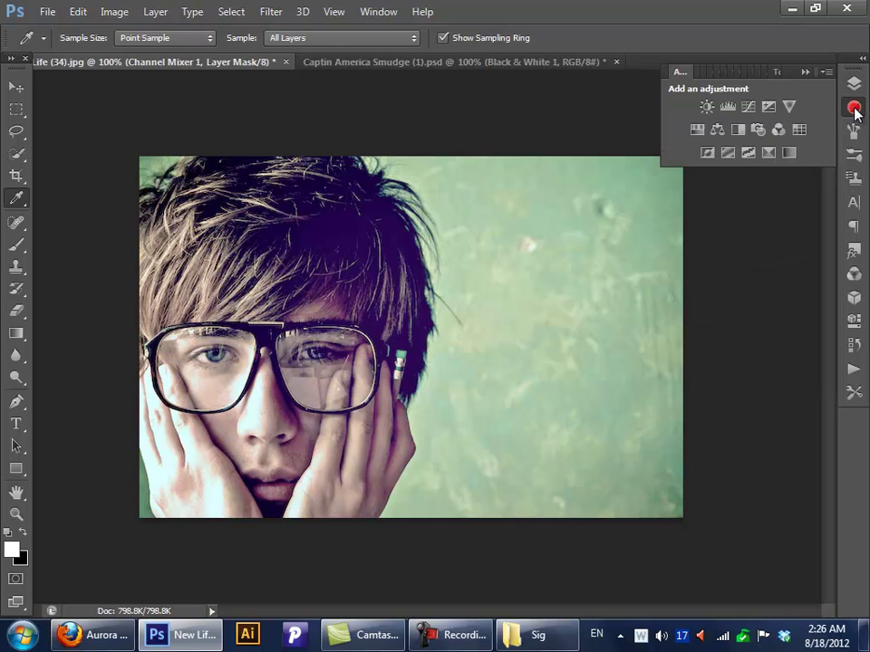
{"action": "left_click", "coordinate": [707, 154]}
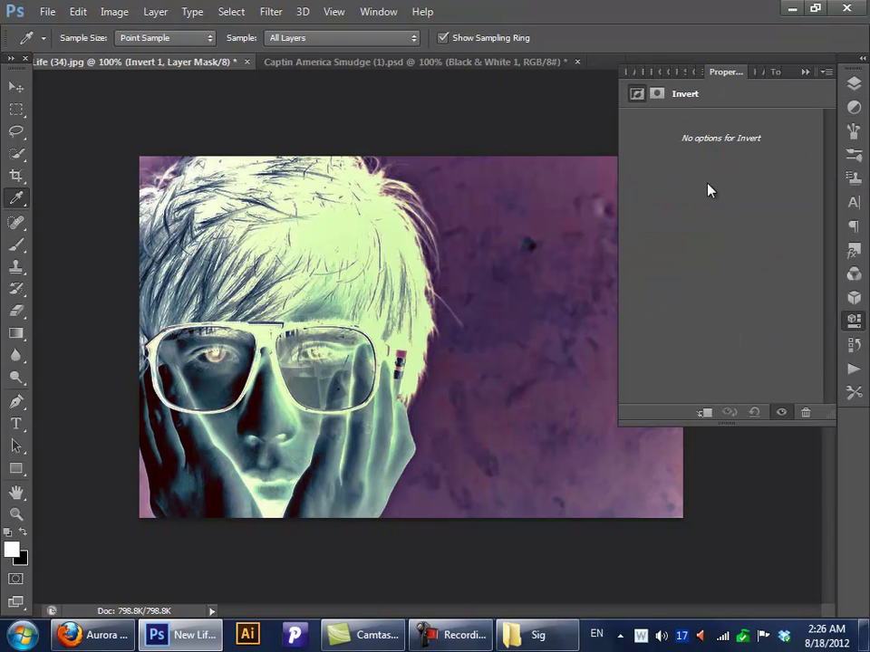
{"action": "left_click", "coordinate": [17, 87]}
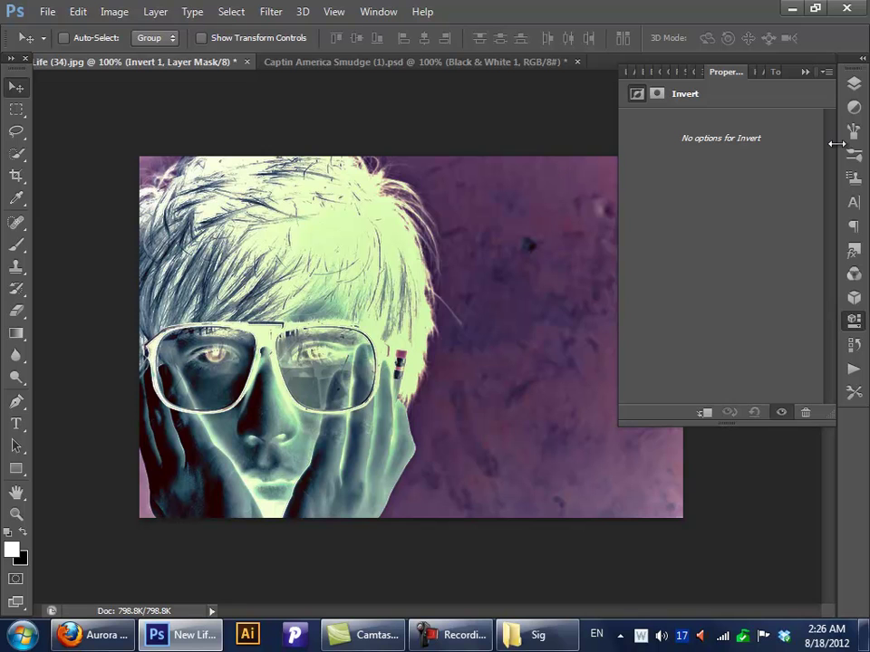
{"action": "left_click", "coordinate": [852, 84]}
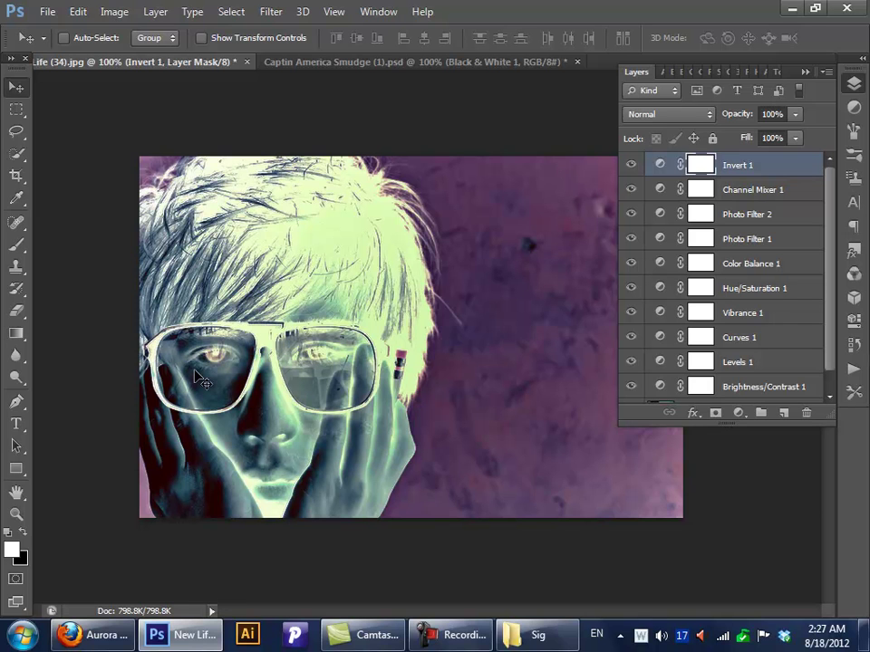
{"action": "left_click_drag", "start_coordinate": [674, 166], "coordinate": [807, 414]}
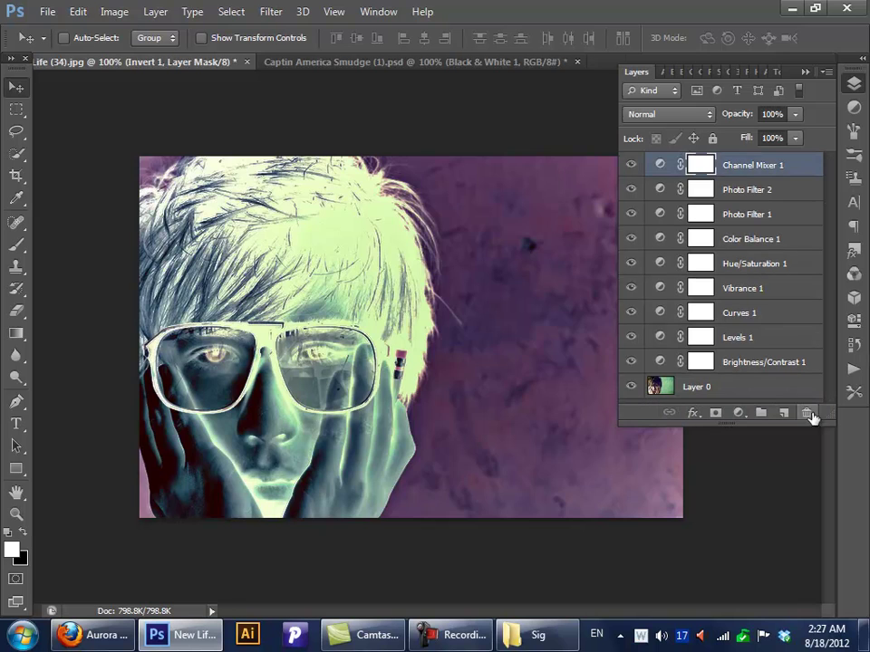
Step: Add a Posterize adjustment layer, try 69 levels, and set the levels to 11
{"action": "left_click", "coordinate": [855, 106]}
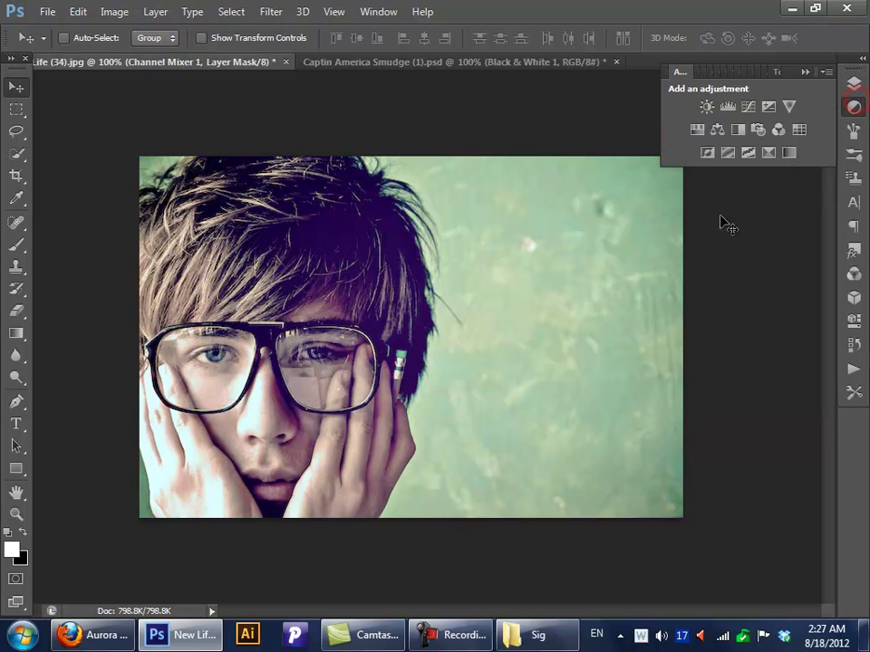
{"action": "left_click", "coordinate": [731, 159]}
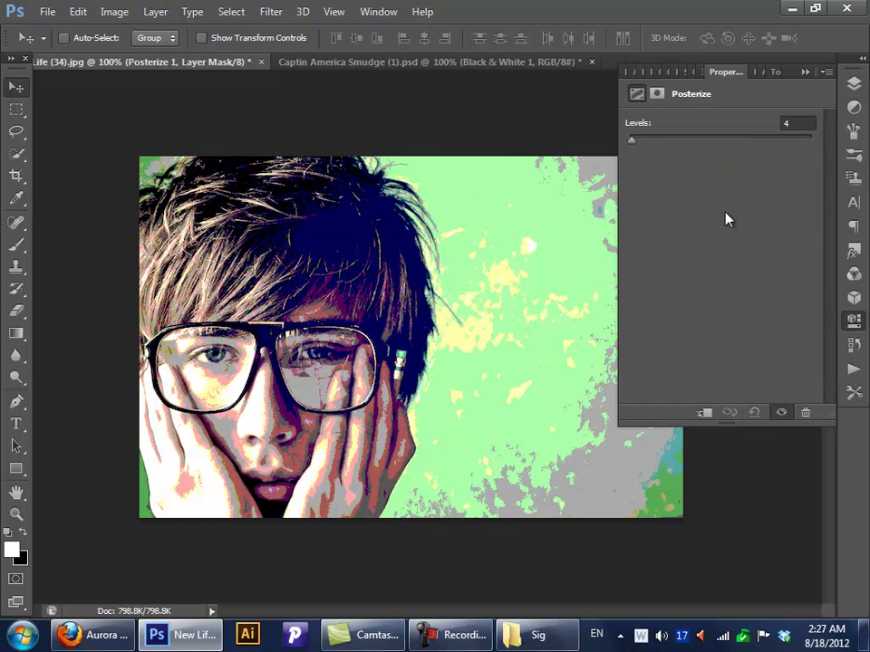
{"action": "left_click_drag", "start_coordinate": [645, 141], "coordinate": [652, 143]}
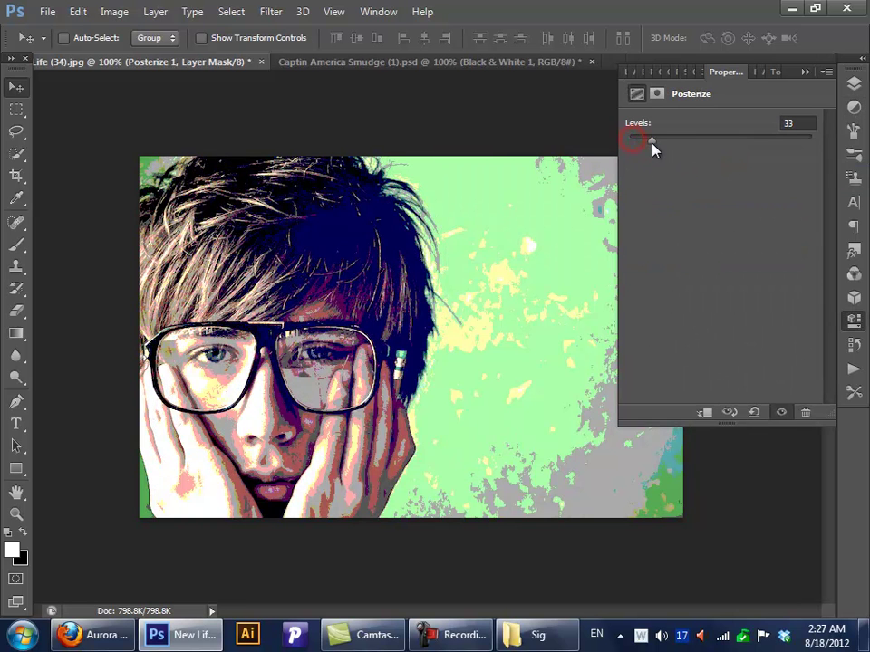
{"action": "left_click", "coordinate": [677, 143]}
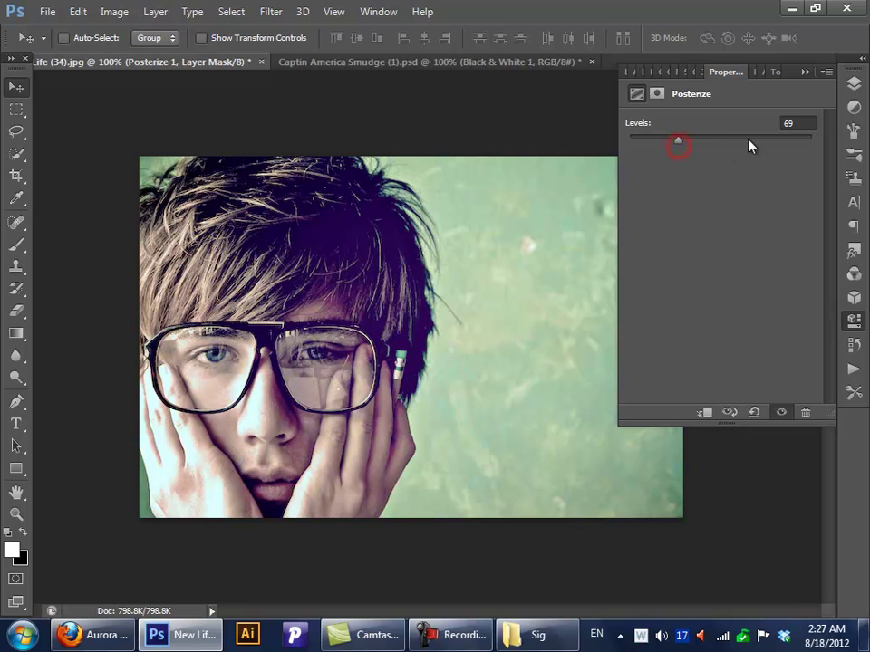
{"action": "left_click_drag", "start_coordinate": [644, 140], "coordinate": [639, 143]}
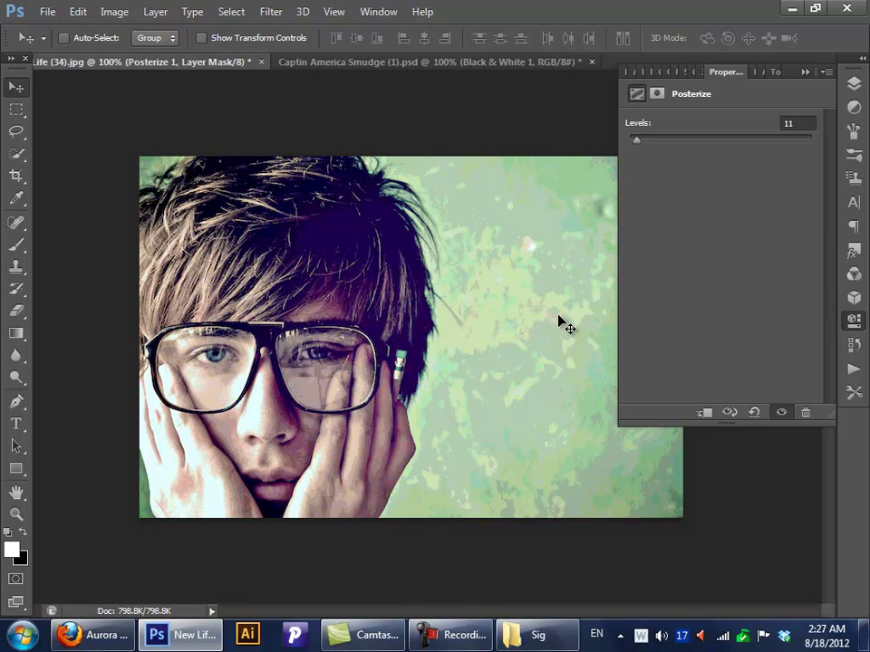
Step: Zoom in to about 696% on the fingers behind the glasses to inspect the posterized pixels
{"action": "mouse_move", "coordinate": [567, 641]}
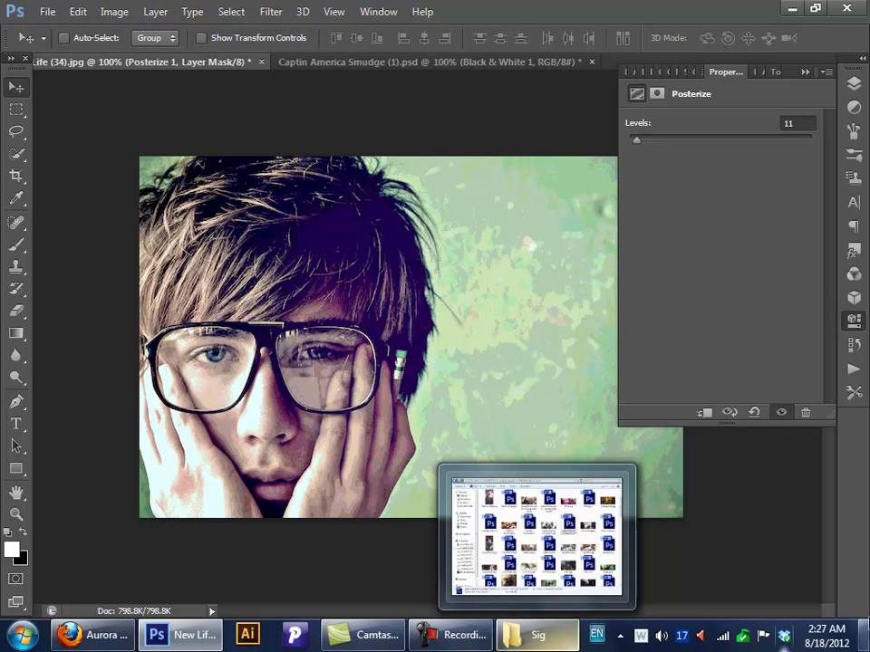
{"action": "left_click", "coordinate": [15, 513]}
{"action": "mouse_move", "coordinate": [362, 369]}
{"action": "left_mouse_down"}
{"action": "mouse_move", "coordinate": [452, 381]}
{"action": "mouse_move", "coordinate": [535, 376]}
{"action": "left_mouse_up"}
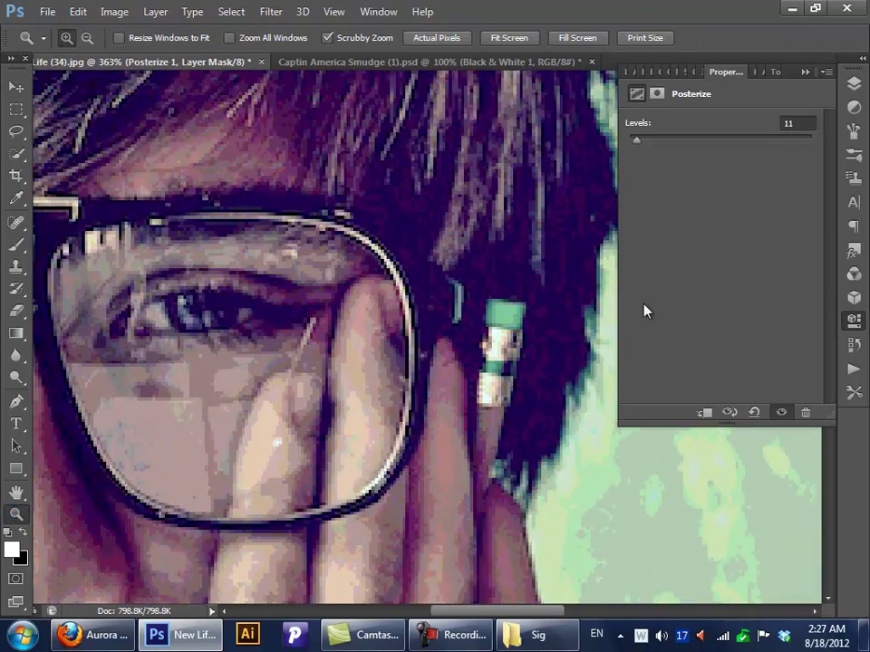
{"action": "left_click_drag", "start_coordinate": [388, 439], "coordinate": [398, 460]}
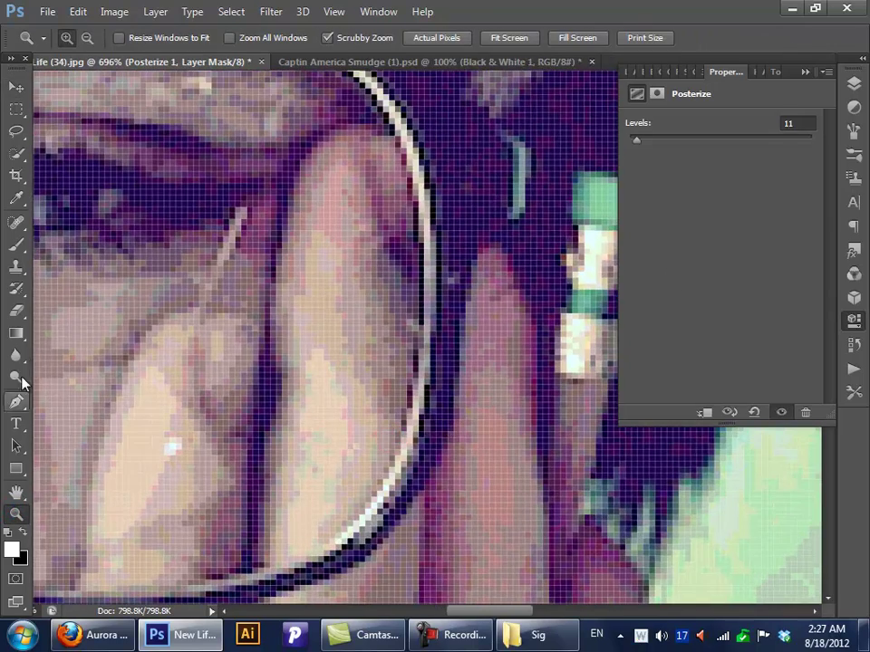
Step: Trace a closed path with the Pen tool around the light area of the finger just inside the glasses' rim
{"action": "left_click", "coordinate": [15, 402]}
{"action": "left_click", "coordinate": [282, 568]}
{"action": "left_click", "coordinate": [288, 496]}
{"action": "left_click", "coordinate": [312, 431]}
{"action": "mouse_move", "coordinate": [311, 360]}
{"action": "left_mouse_down"}
{"action": "mouse_move", "coordinate": [315, 351]}
{"action": "mouse_move", "coordinate": [353, 426]}
{"action": "left_mouse_up"}
{"action": "left_click_drag", "start_coordinate": [346, 490], "coordinate": [340, 518]}
{"action": "left_click_drag", "start_coordinate": [304, 551], "coordinate": [288, 575]}
{"action": "left_click", "coordinate": [283, 568]}
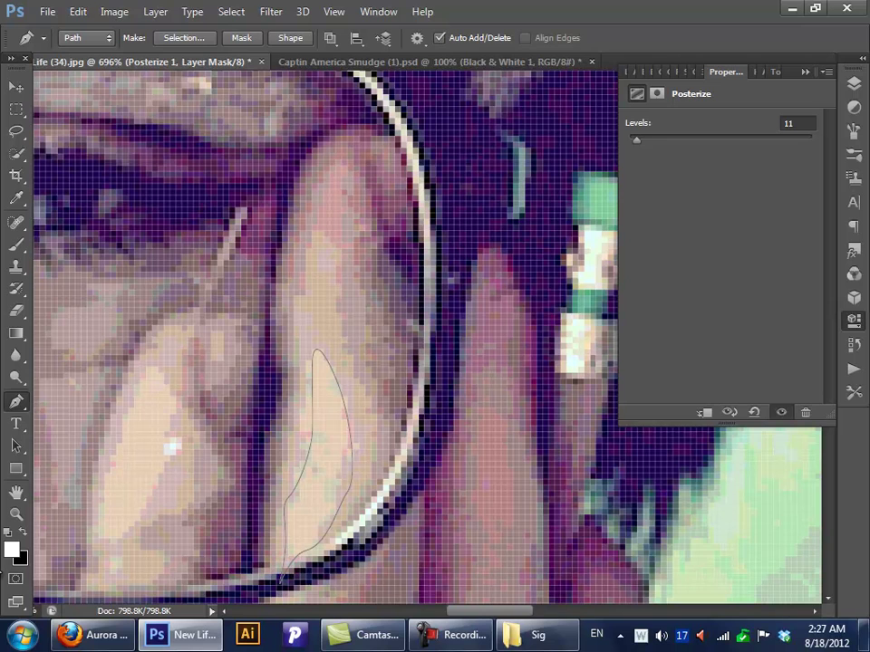
{"action": "double_click", "coordinate": [18, 515]}
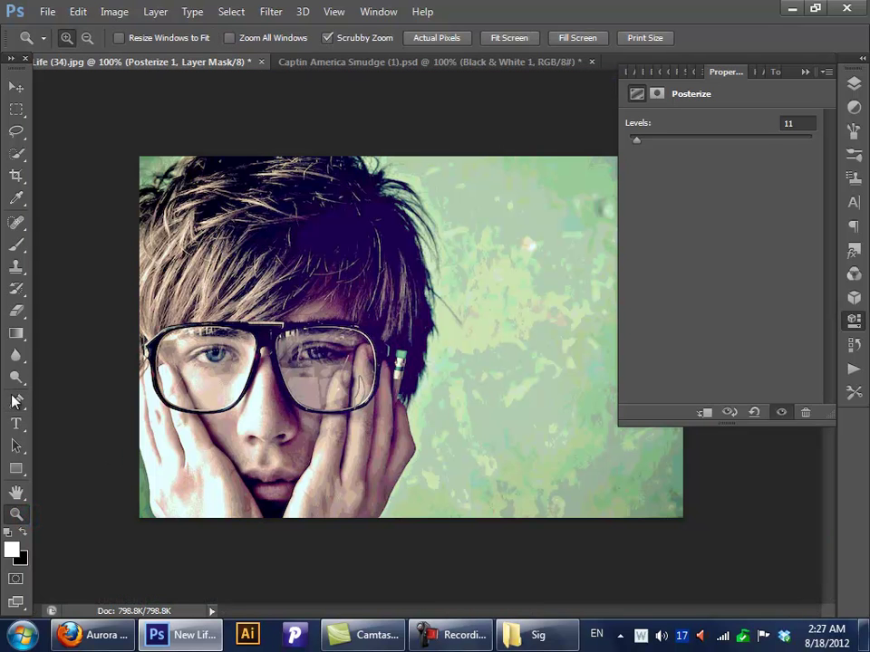
{"action": "left_click", "coordinate": [16, 401]}
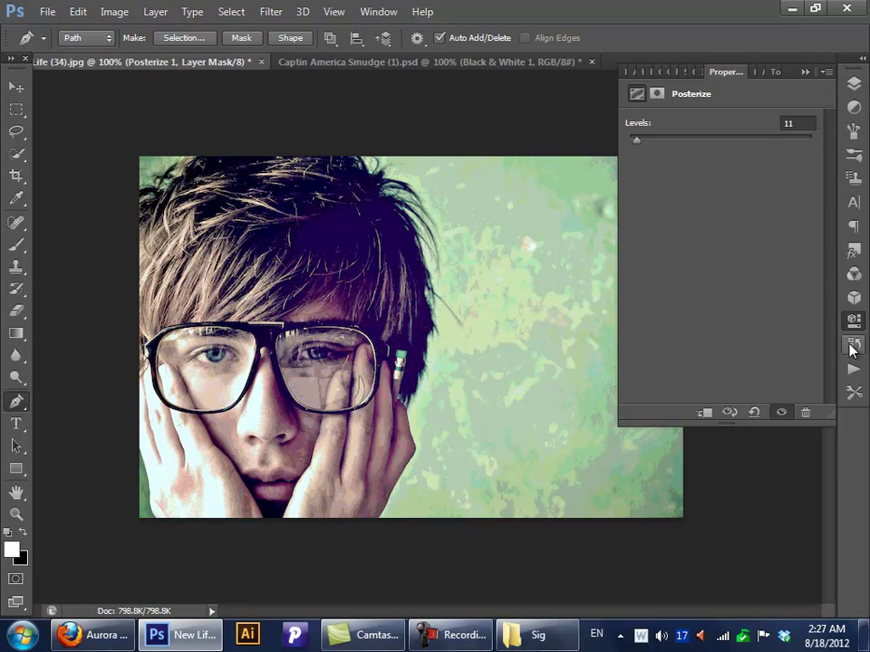
Step: Delete the Posterize adjustment layer
{"action": "left_click", "coordinate": [854, 84]}
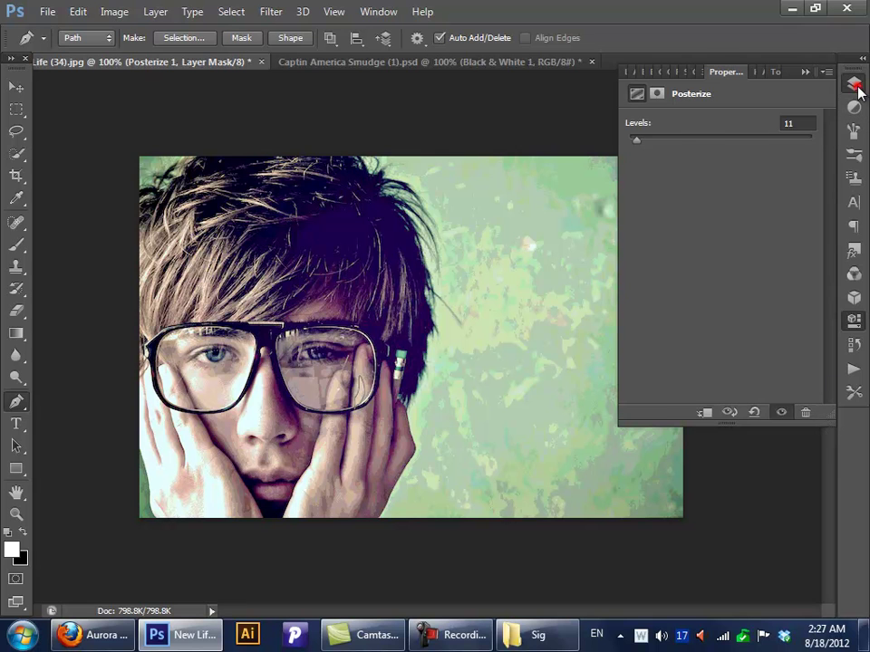
{"action": "left_click_drag", "start_coordinate": [662, 165], "coordinate": [805, 413]}
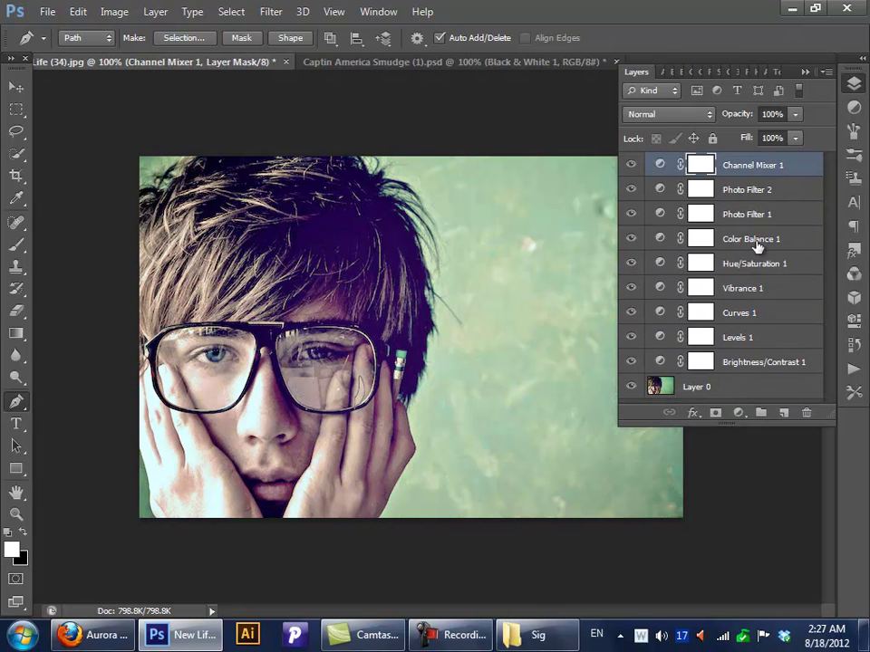
Step: Add a Threshold adjustment layer while the finger path is active, and delete that layer again
{"action": "left_click", "coordinate": [852, 109]}
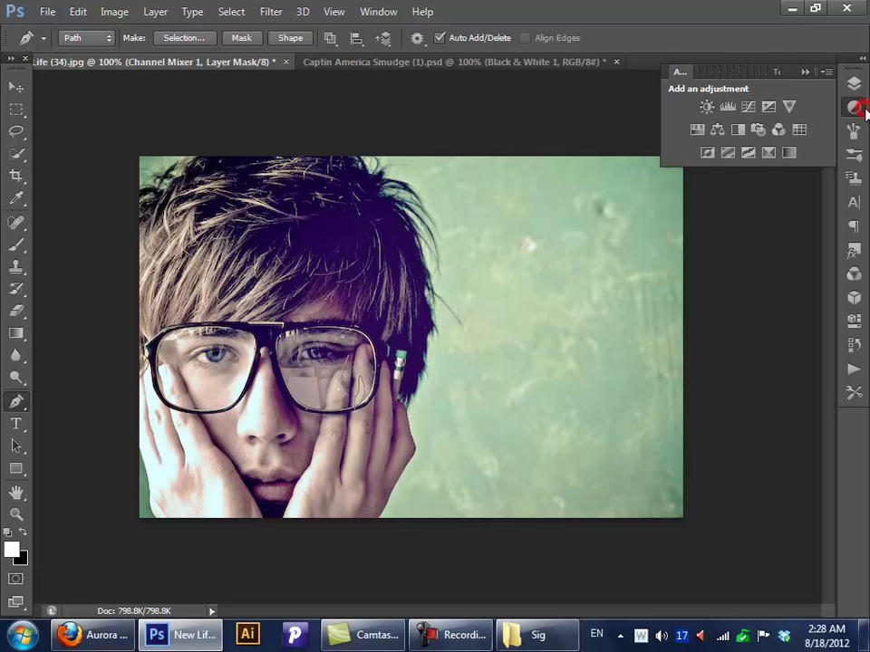
{"action": "left_click", "coordinate": [743, 162]}
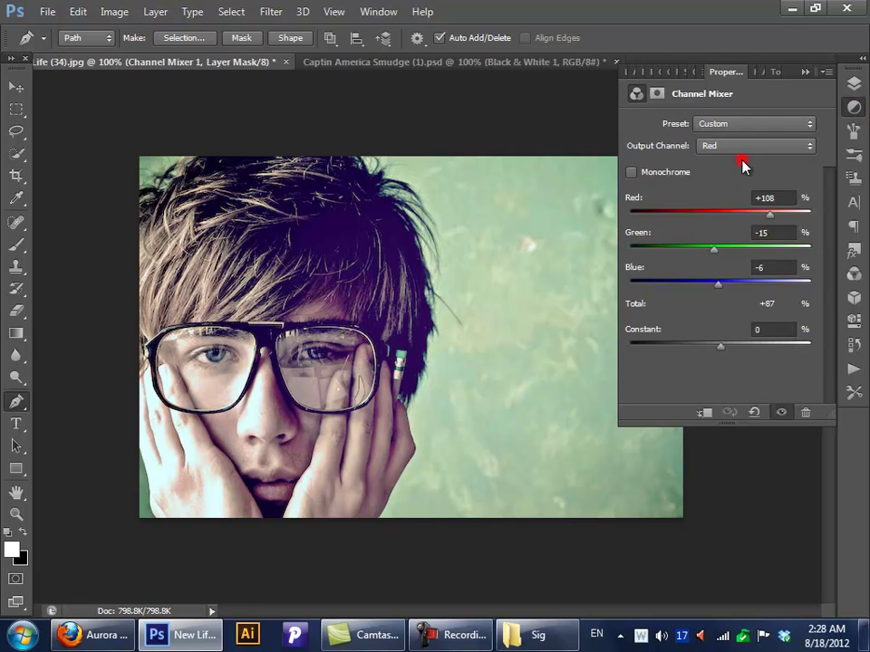
{"action": "left_click", "coordinate": [853, 84]}
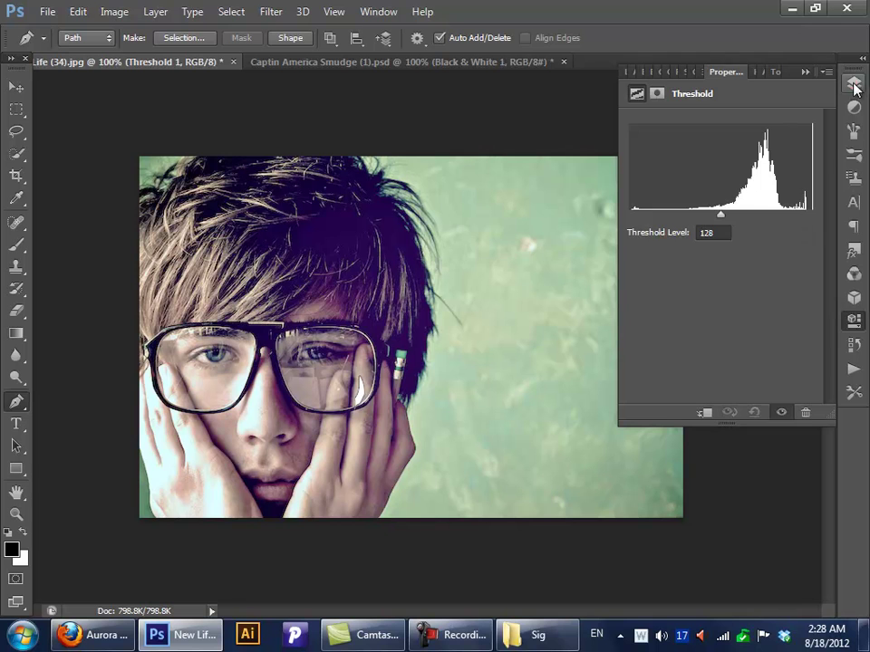
{"action": "left_click_drag", "start_coordinate": [661, 164], "coordinate": [805, 413]}
Step: Add a Threshold adjustment layer over the whole portrait, try level 134, and set the threshold level to 152
{"action": "left_click", "coordinate": [851, 108]}
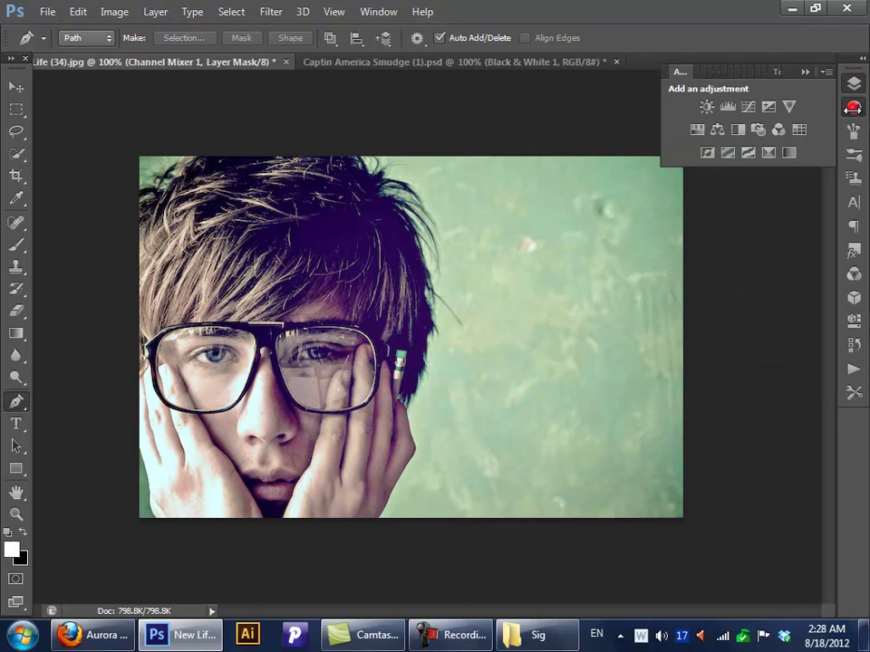
{"action": "left_click", "coordinate": [747, 153]}
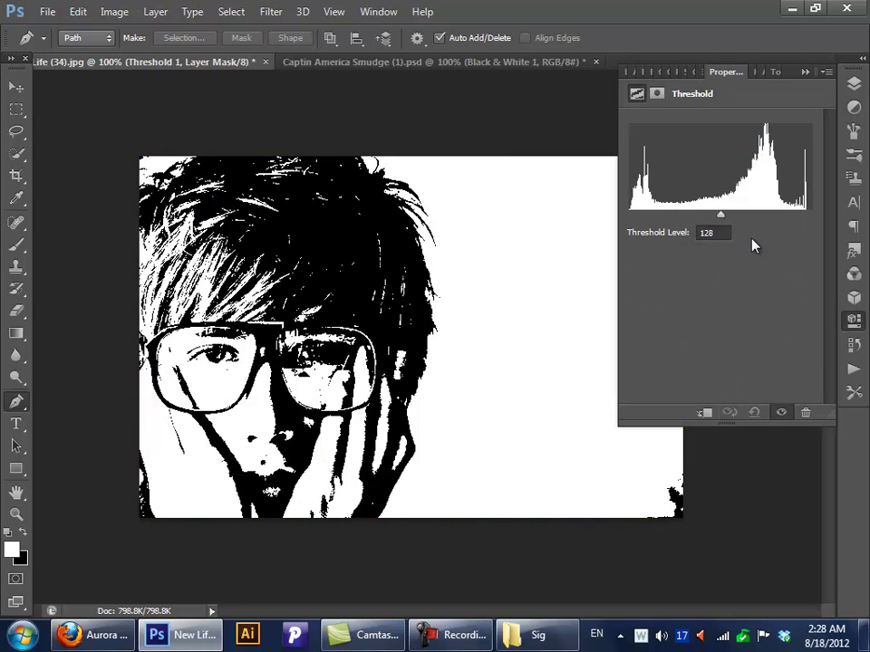
{"action": "mouse_move", "coordinate": [719, 218]}
{"action": "left_mouse_down"}
{"action": "mouse_move", "coordinate": [698, 215]}
{"action": "mouse_move", "coordinate": [774, 218]}
{"action": "mouse_move", "coordinate": [717, 225]}
{"action": "mouse_move", "coordinate": [738, 226]}
{"action": "mouse_move", "coordinate": [621, 207]}
{"action": "mouse_move", "coordinate": [727, 217]}
{"action": "left_mouse_up"}
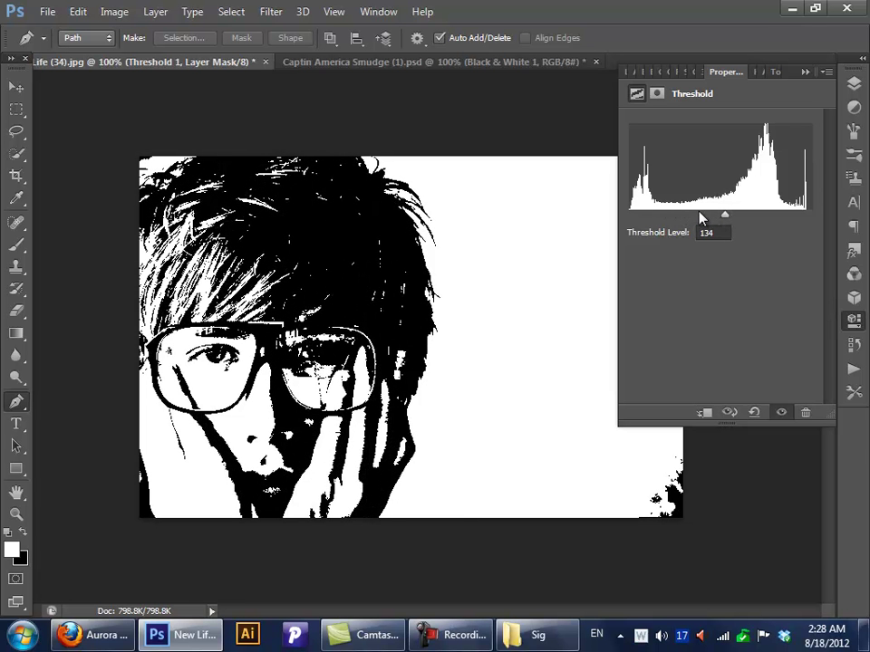
{"action": "left_click", "coordinate": [725, 216]}
{"action": "mouse_move", "coordinate": [725, 217]}
{"action": "left_mouse_down"}
{"action": "mouse_move", "coordinate": [749, 230]}
{"action": "mouse_move", "coordinate": [720, 226]}
{"action": "mouse_move", "coordinate": [748, 229]}
{"action": "mouse_move", "coordinate": [737, 229]}
{"action": "left_mouse_up"}
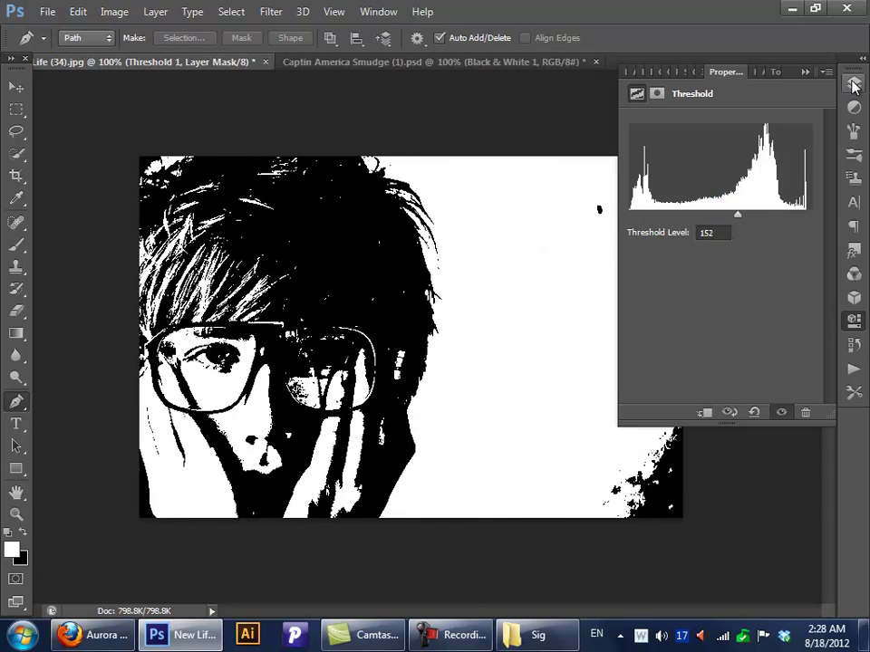
Step: Try lower opacities on the Threshold 1 layer, restore 100%, and raise its threshold level until the background is mostly black
{"action": "left_click", "coordinate": [854, 84]}
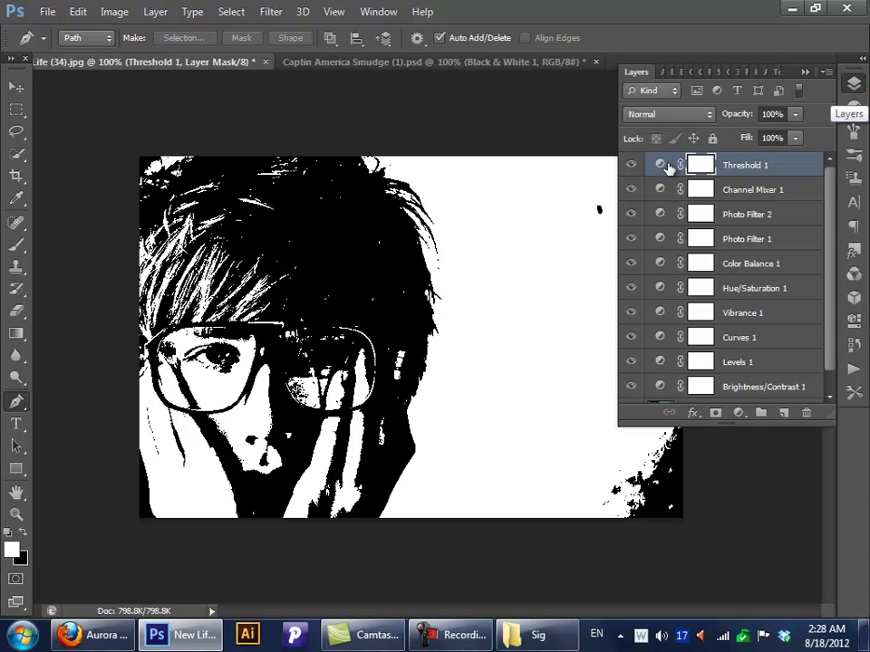
{"action": "left_click", "coordinate": [797, 114]}
{"action": "left_click_drag", "start_coordinate": [770, 142], "coordinate": [819, 134]}
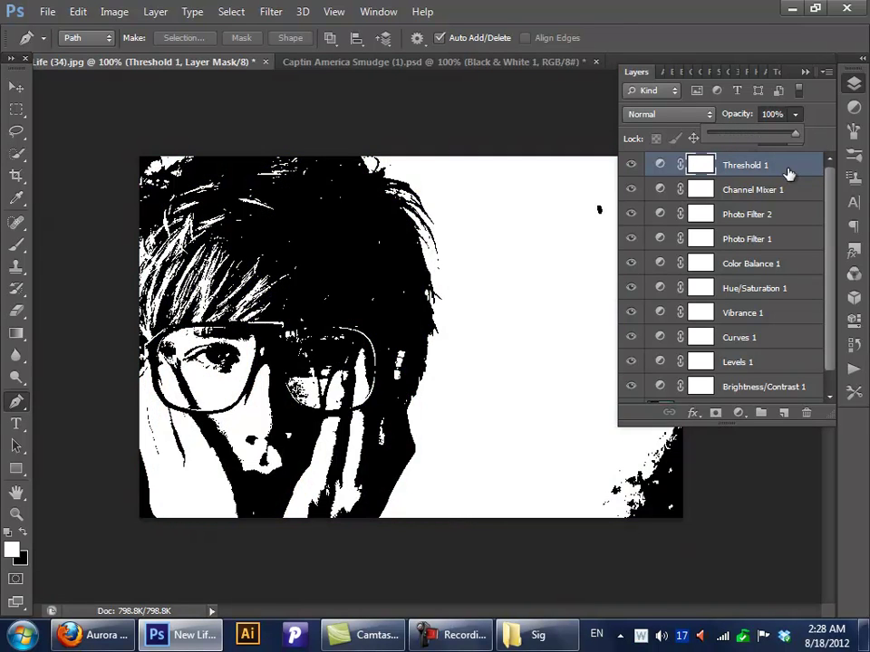
{"action": "double_click", "coordinate": [660, 166]}
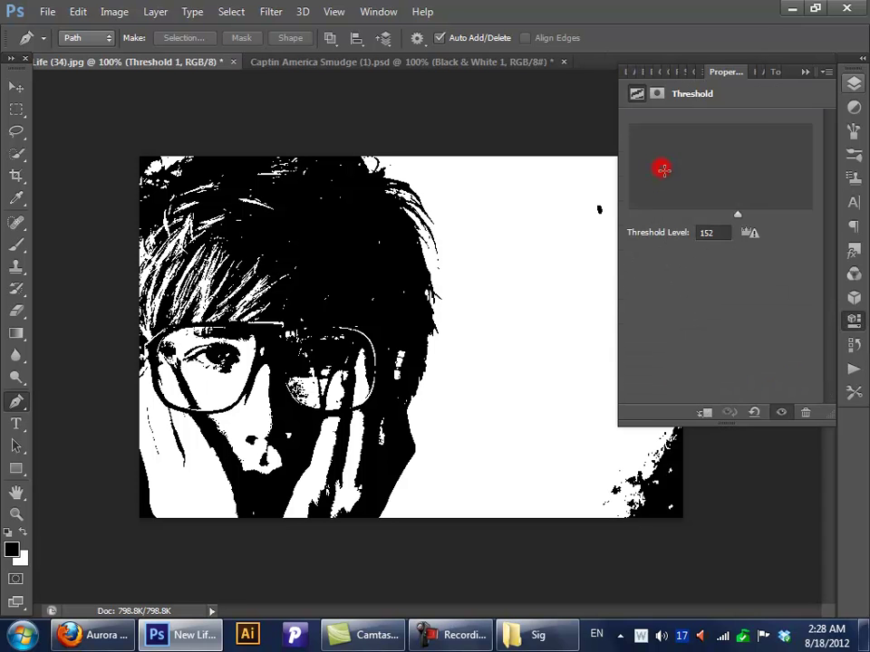
{"action": "left_click_drag", "start_coordinate": [738, 216], "coordinate": [774, 215]}
Step: Lower the Threshold 1 layer's opacity to 34% to blend it with the portrait, and delete the layer
{"action": "left_click", "coordinate": [853, 107]}
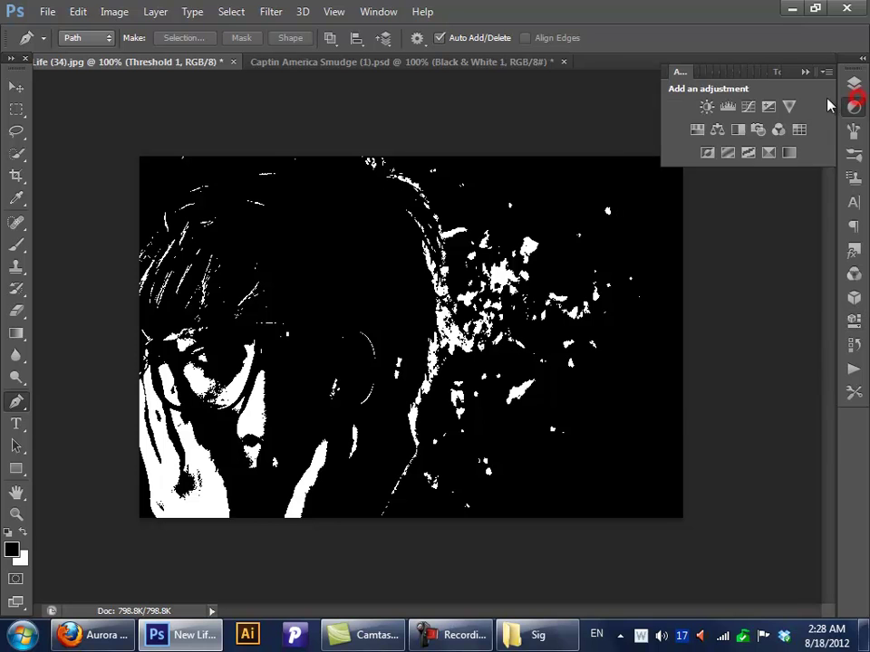
{"action": "left_click", "coordinate": [853, 87]}
{"action": "left_click", "coordinate": [849, 91]}
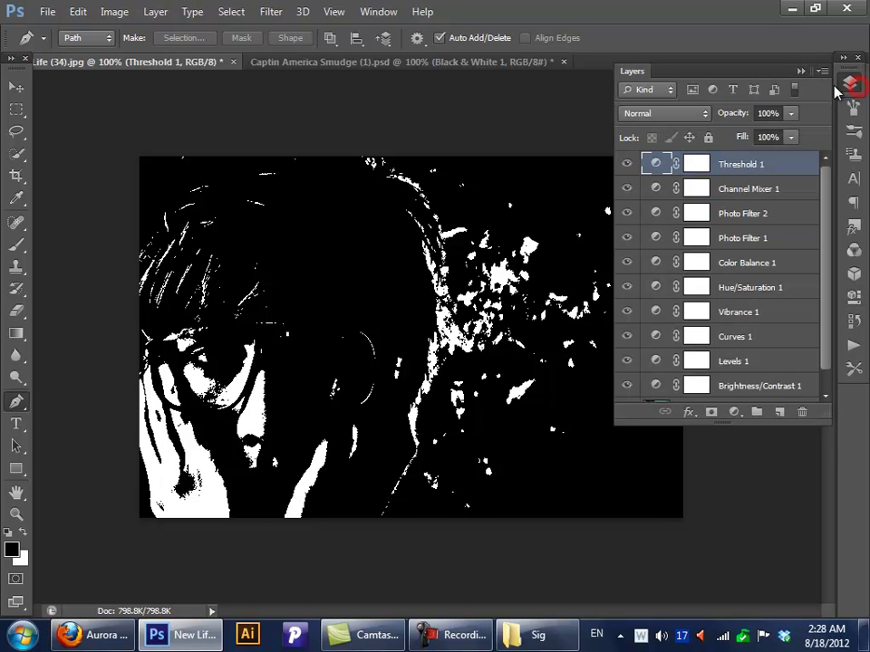
{"action": "left_click", "coordinate": [788, 113]}
{"action": "left_click_drag", "start_coordinate": [736, 134], "coordinate": [738, 133]}
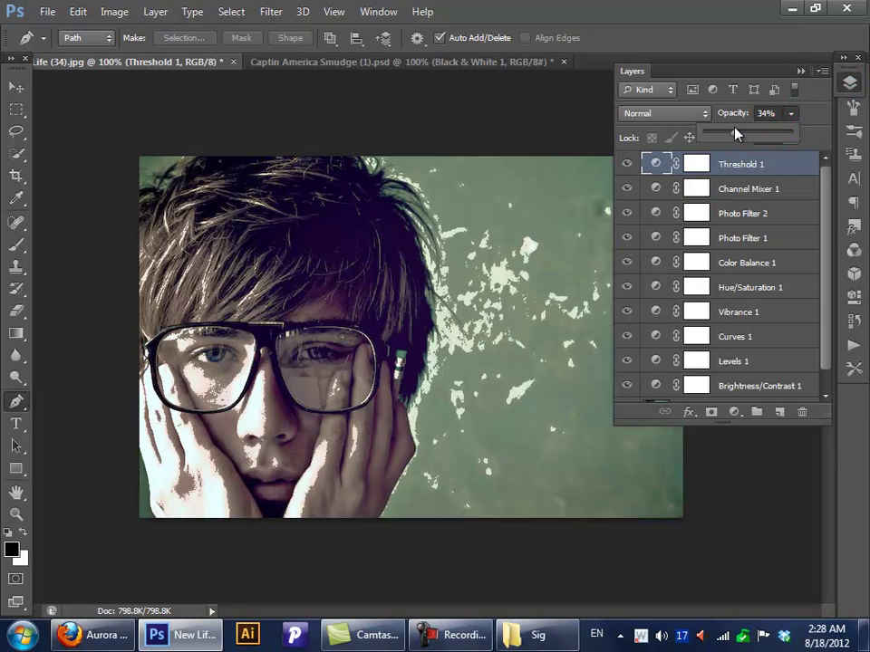
{"action": "left_click_drag", "start_coordinate": [656, 164], "coordinate": [802, 412]}
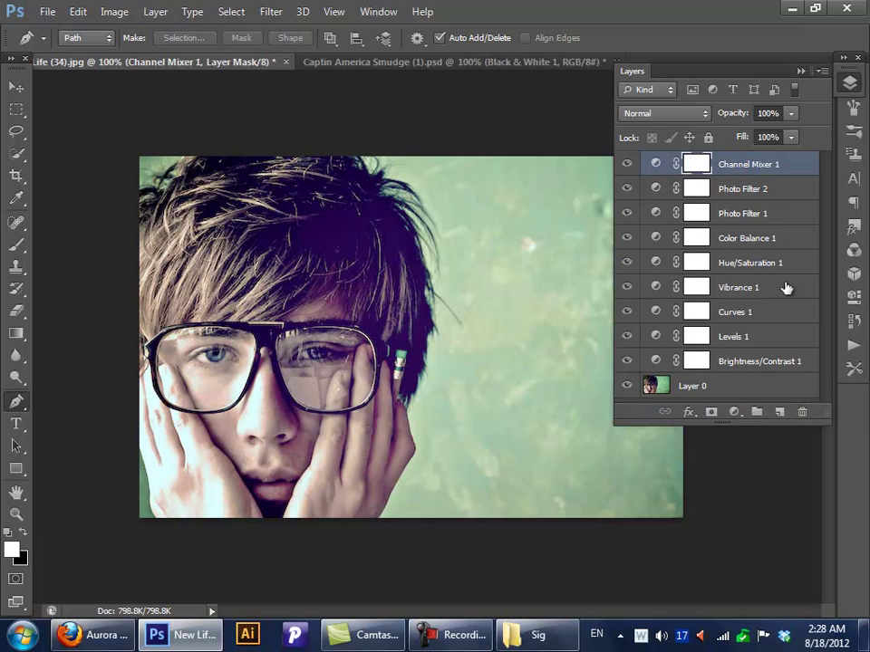
Step: Add two Selective Color adjustment layers and set Cyan to -2% for the Reds in the second one
{"action": "left_click", "coordinate": [854, 83]}
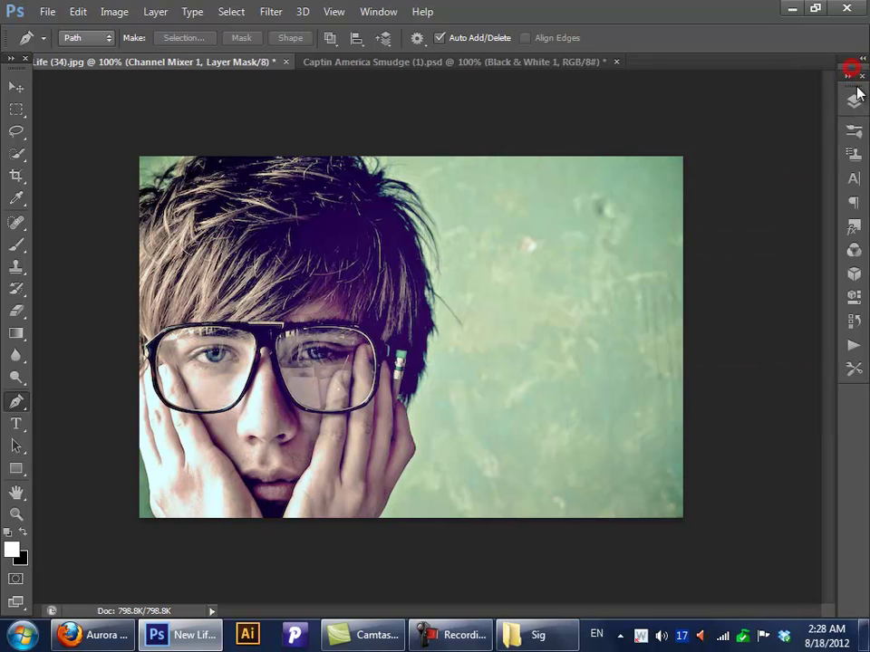
{"action": "left_click", "coordinate": [851, 106]}
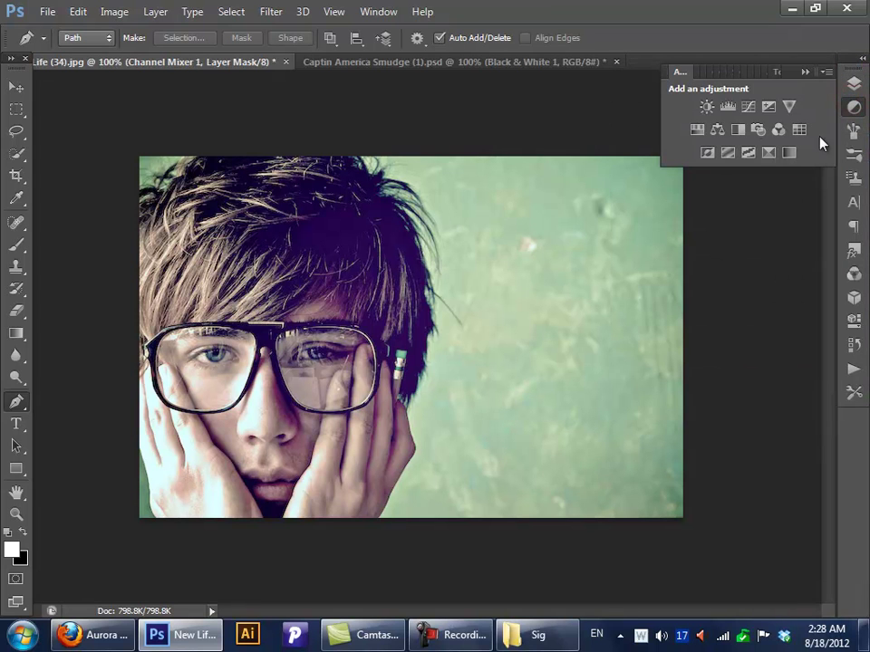
{"action": "left_click", "coordinate": [771, 153]}
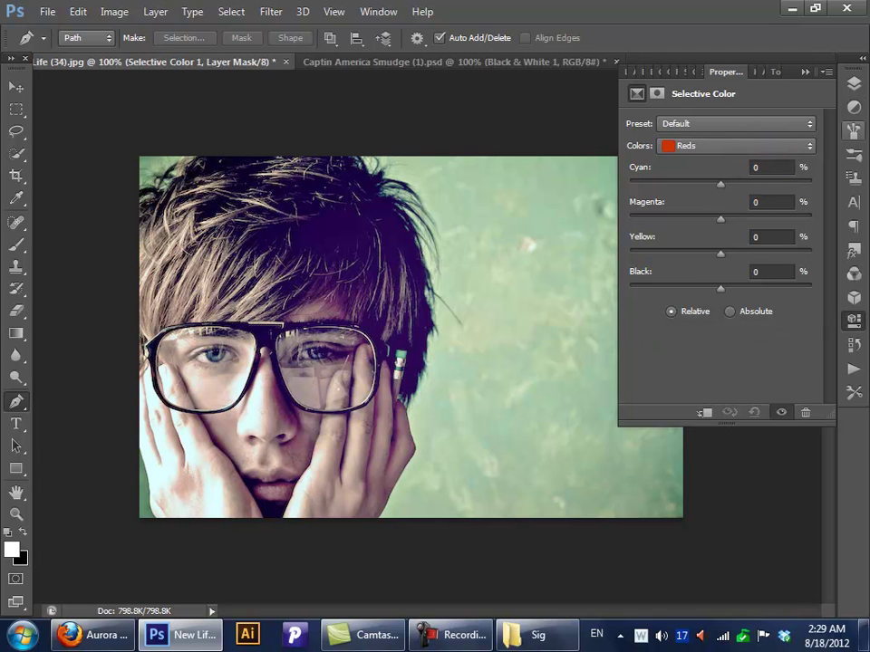
{"action": "left_click", "coordinate": [857, 107]}
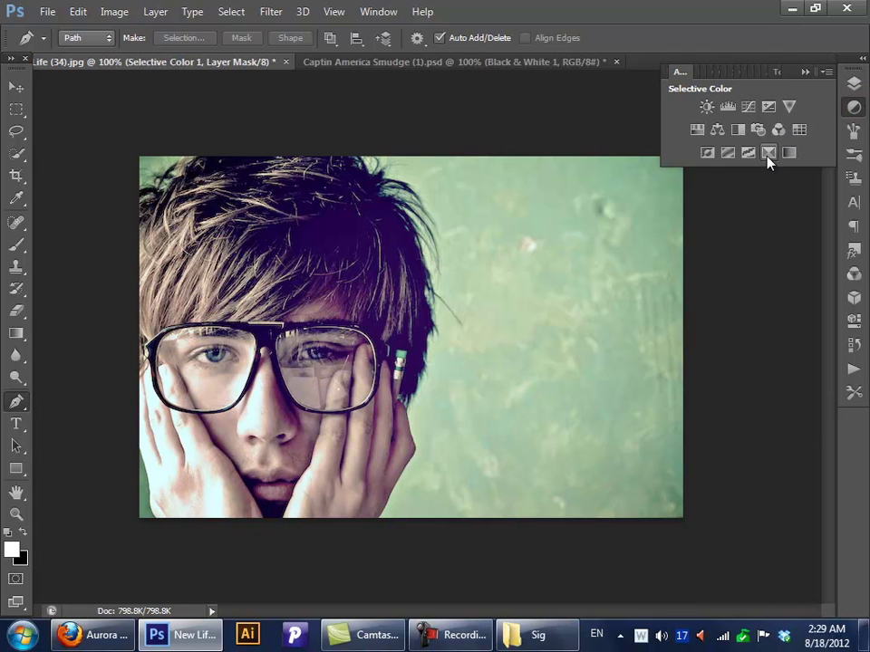
{"action": "left_click", "coordinate": [768, 153]}
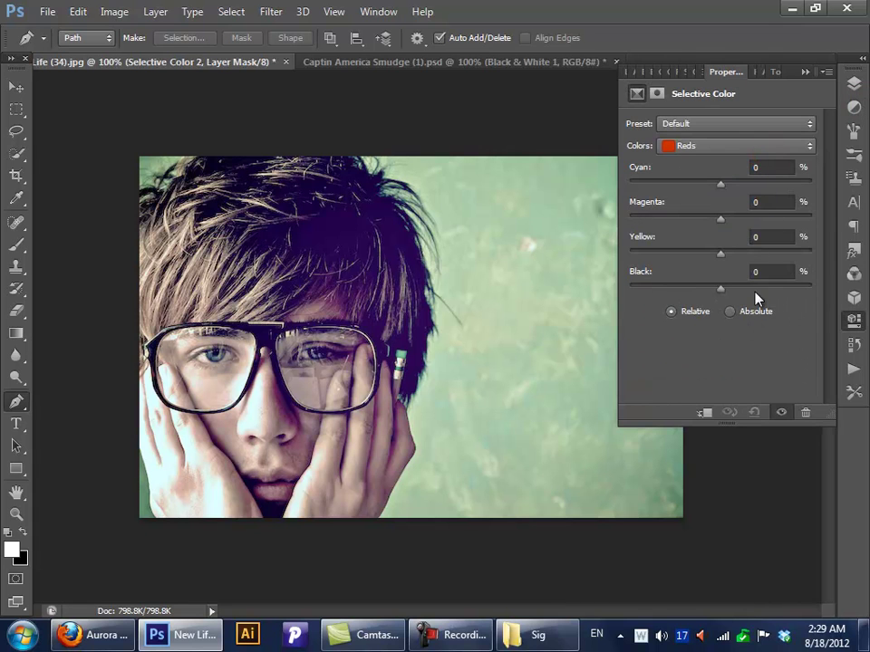
{"action": "left_click_drag", "start_coordinate": [721, 185], "coordinate": [718, 185]}
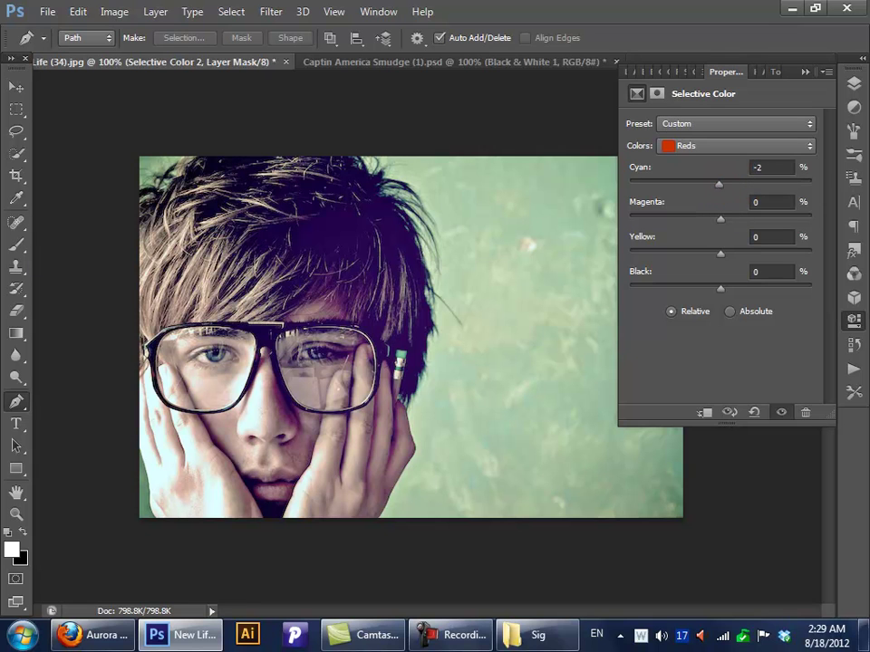
{"action": "left_click", "coordinate": [16, 88]}
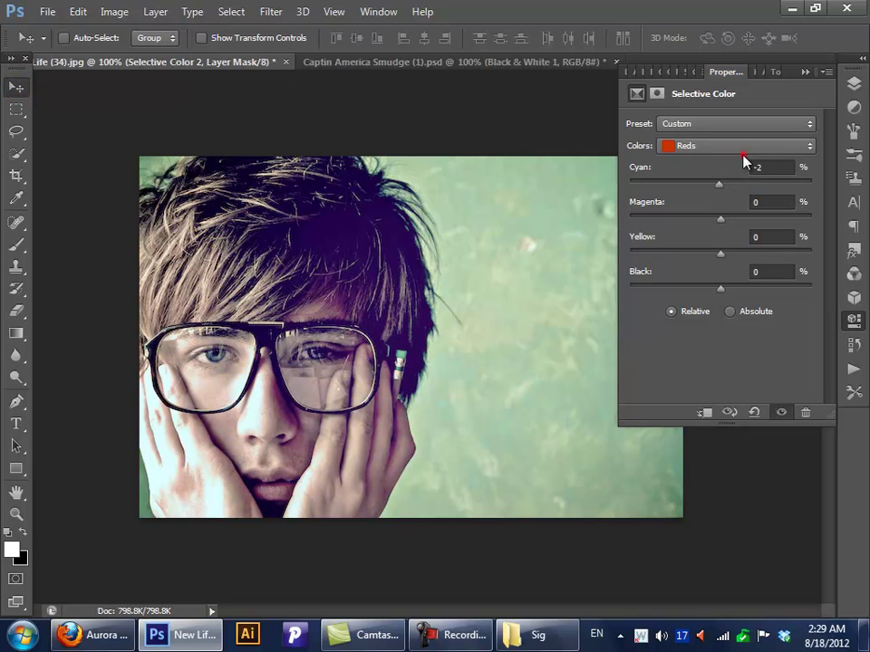
Step: Review the color ranges that Selective Color can adjust, keeping Reds selected
{"action": "left_click", "coordinate": [742, 151]}
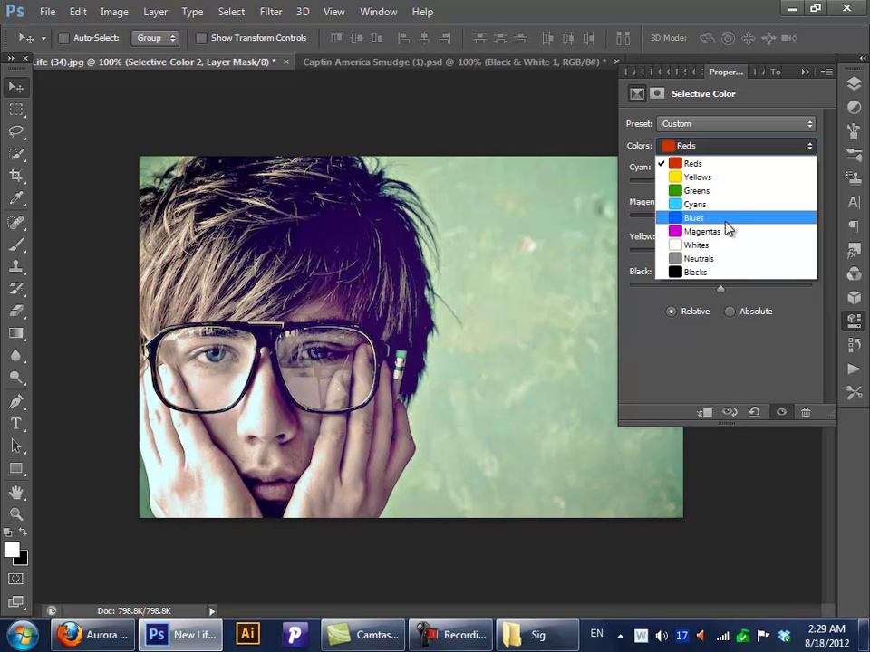
{"action": "left_click", "coordinate": [766, 360]}
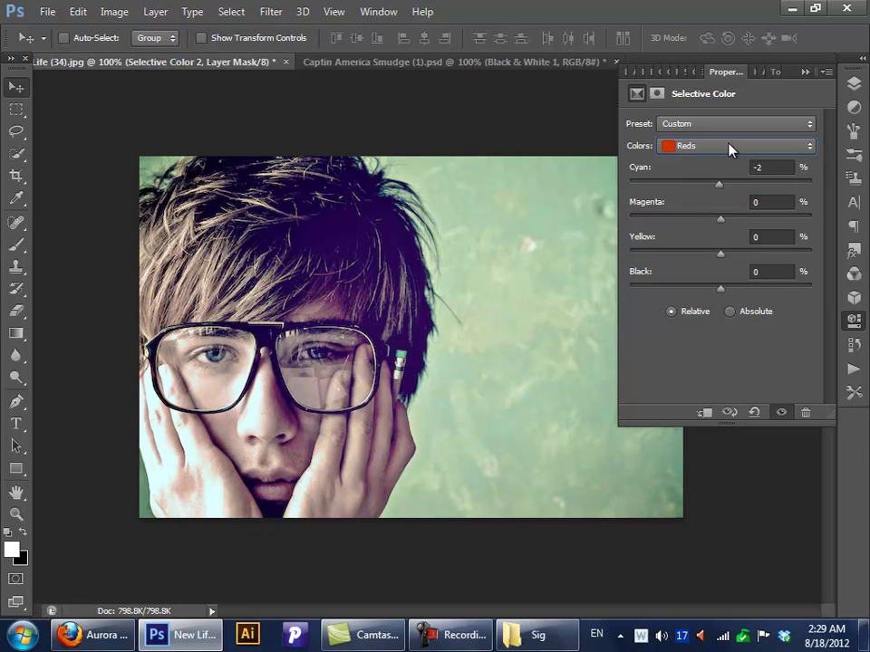
{"action": "left_click", "coordinate": [853, 107]}
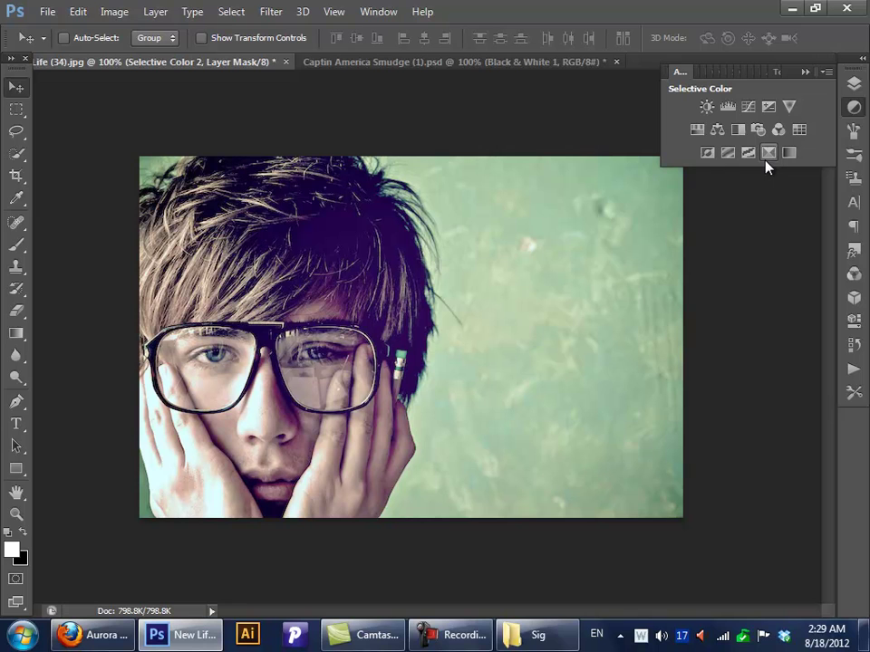
Step: Delete both the Selective Color 1 and Selective Color 2 layers
{"action": "left_click", "coordinate": [854, 83]}
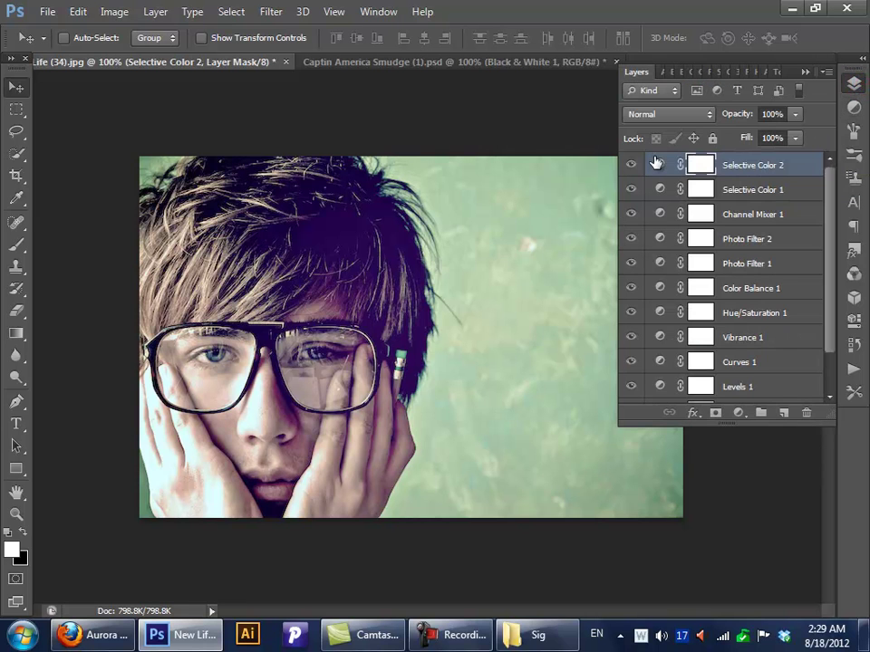
{"action": "left_click", "coordinate": [770, 189], "text": "shift"}
{"action": "left_click_drag", "start_coordinate": [784, 190], "coordinate": [805, 412]}
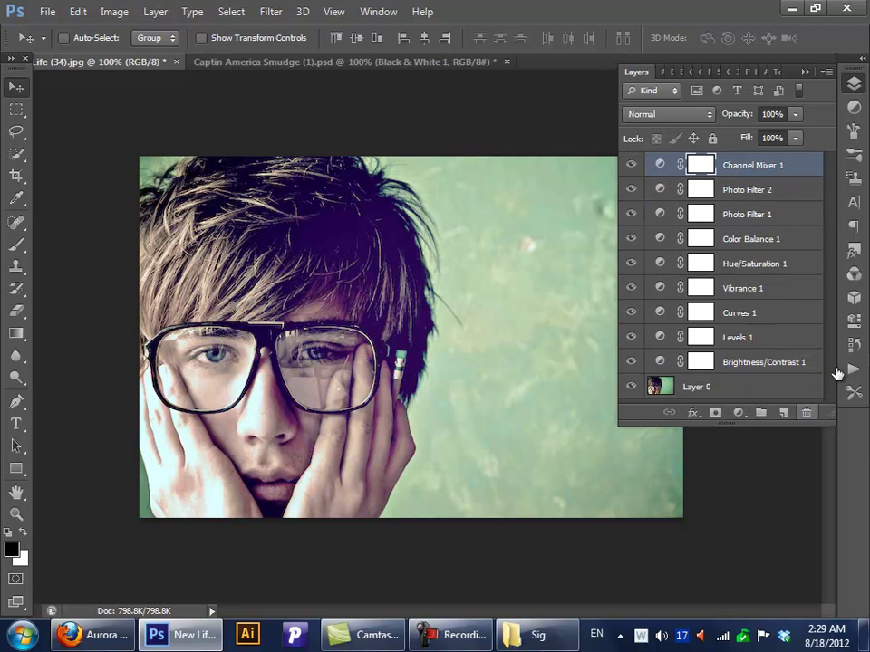
Step: Add a Gradient Map adjustment layer above Channel Mixer 1 and open its gradient for editing
{"action": "left_click", "coordinate": [853, 106]}
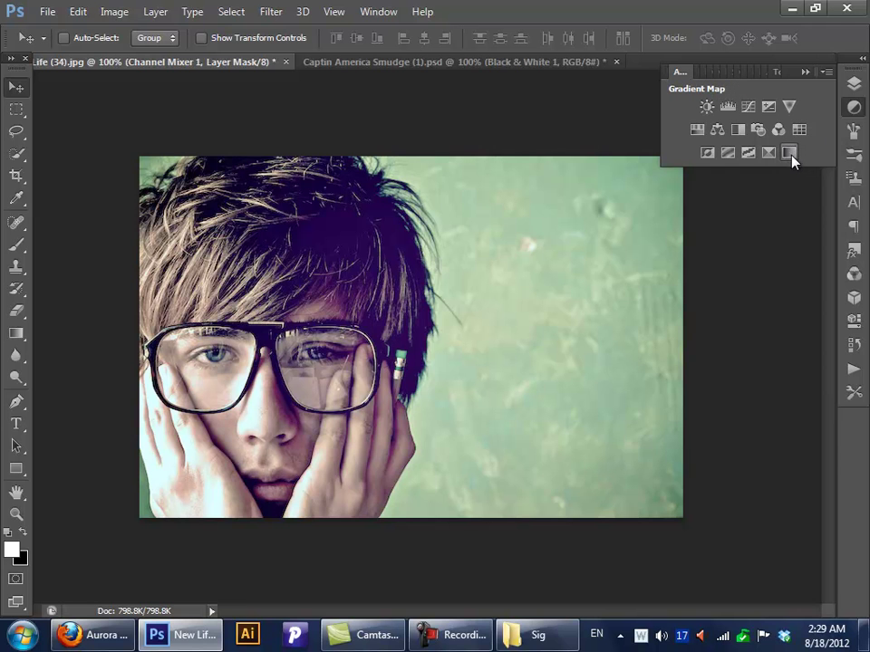
{"action": "left_click", "coordinate": [789, 154]}
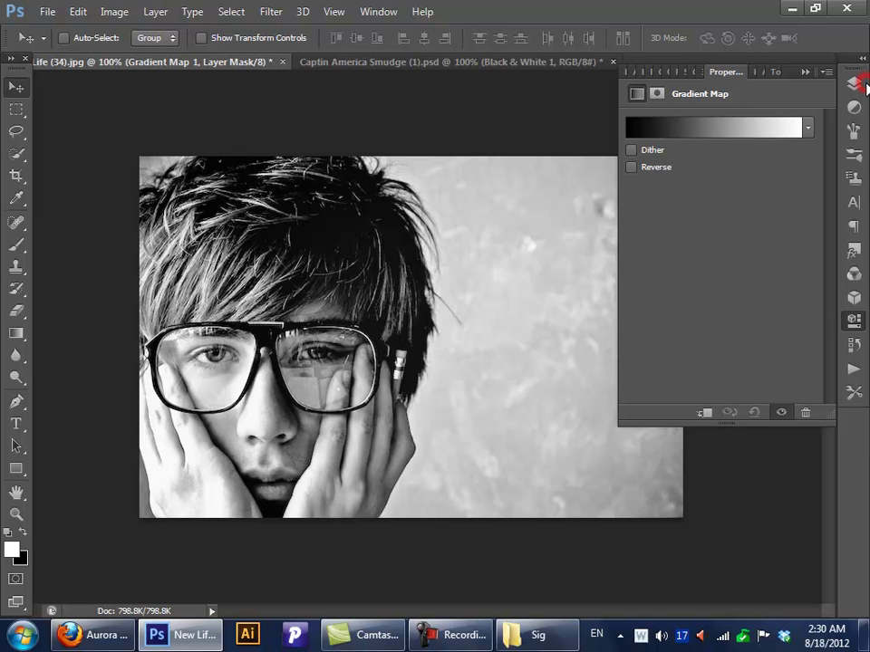
{"action": "left_click", "coordinate": [703, 138]}
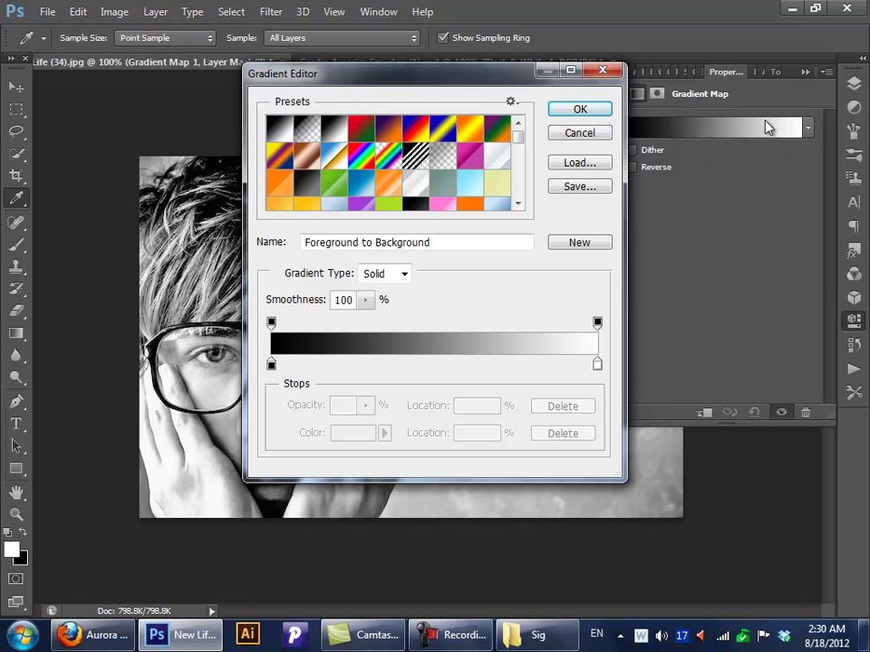
Step: Try gradient presets on the gradient map, including Red 5 - Semi Flat, Blue 31 - Semi Flat, Orange 14 - 3D, Green 4 - Semi Flat and Green 14 - Pipe
{"action": "left_click_drag", "start_coordinate": [518, 134], "coordinate": [535, 218]}
{"action": "left_click", "coordinate": [415, 197]}
{"action": "left_click", "coordinate": [307, 169]}
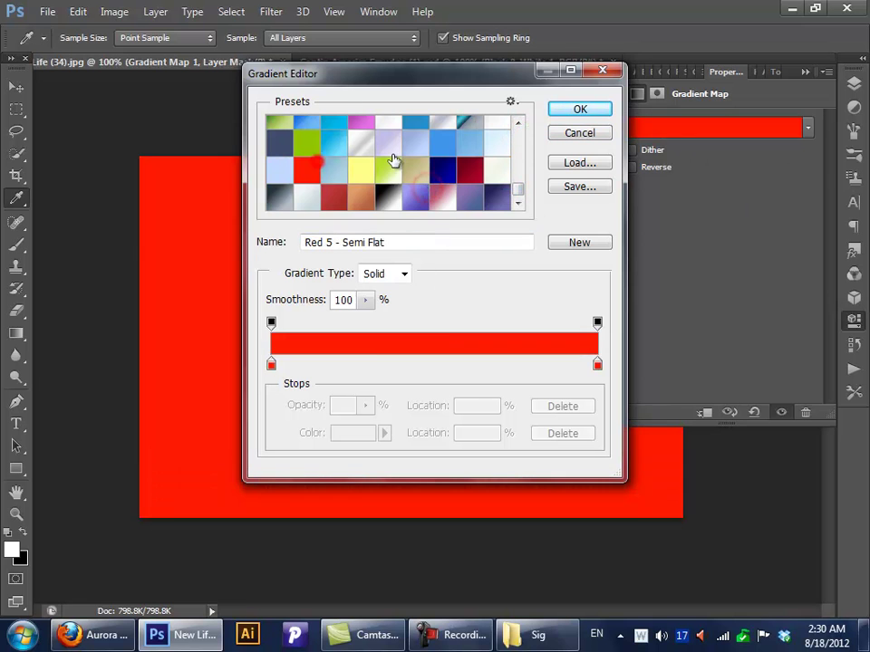
{"action": "left_click", "coordinate": [444, 136]}
{"action": "left_click", "coordinate": [518, 188]}
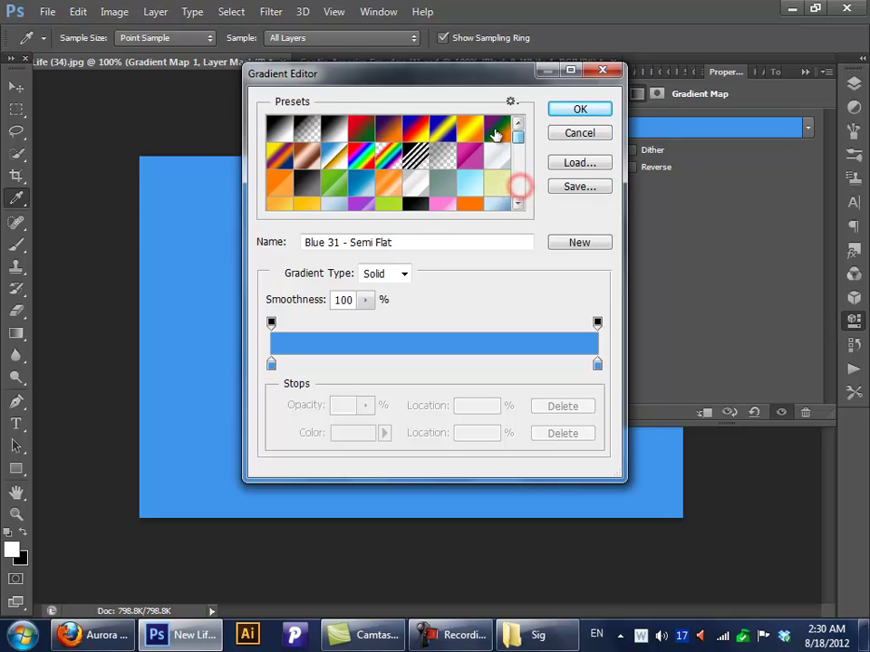
{"action": "left_click", "coordinate": [442, 202]}
{"action": "left_click", "coordinate": [419, 189]}
{"action": "left_click", "coordinate": [307, 204]}
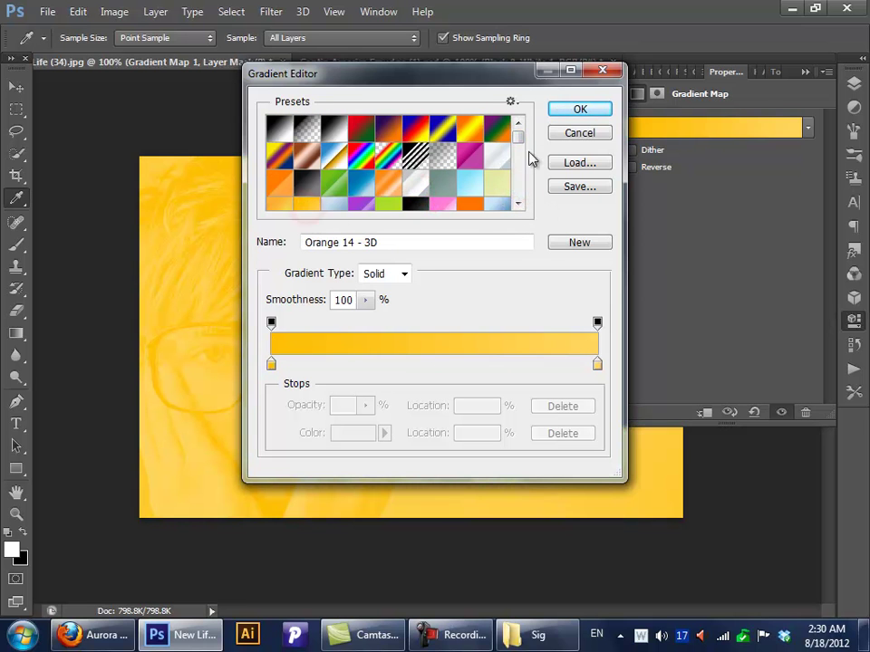
{"action": "left_click_drag", "start_coordinate": [520, 137], "coordinate": [538, 155]}
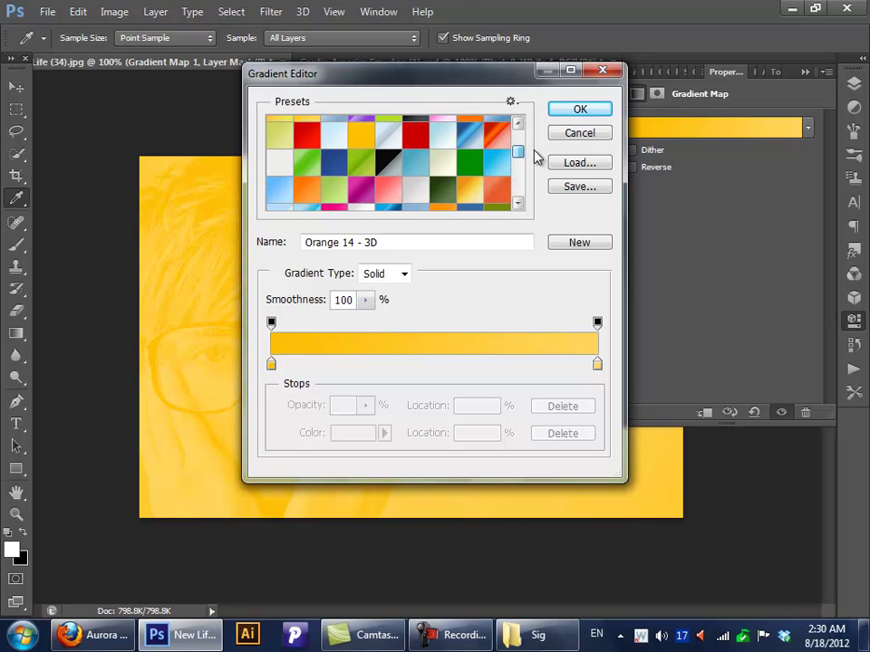
{"action": "left_click", "coordinate": [469, 167]}
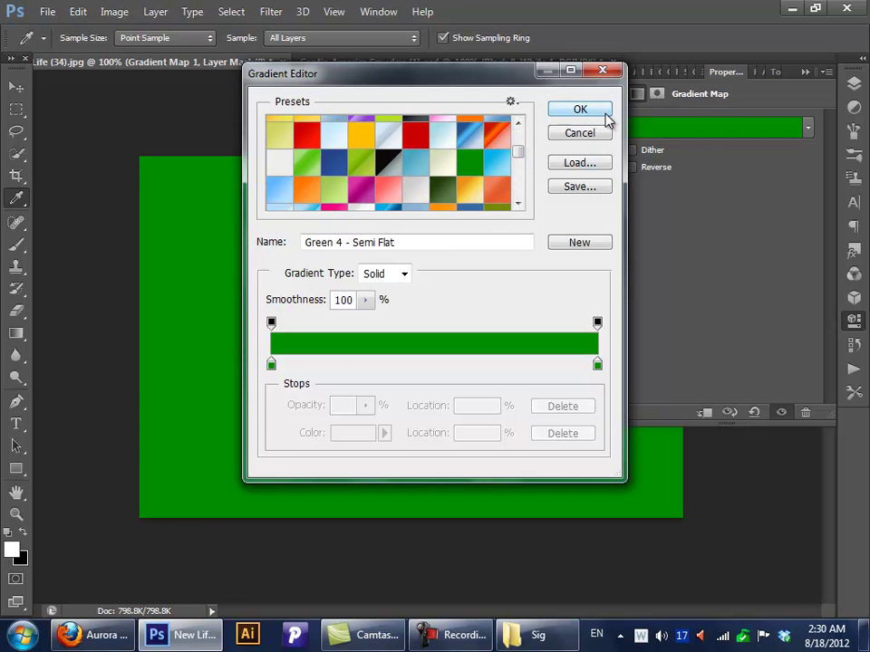
{"action": "left_click", "coordinate": [314, 163]}
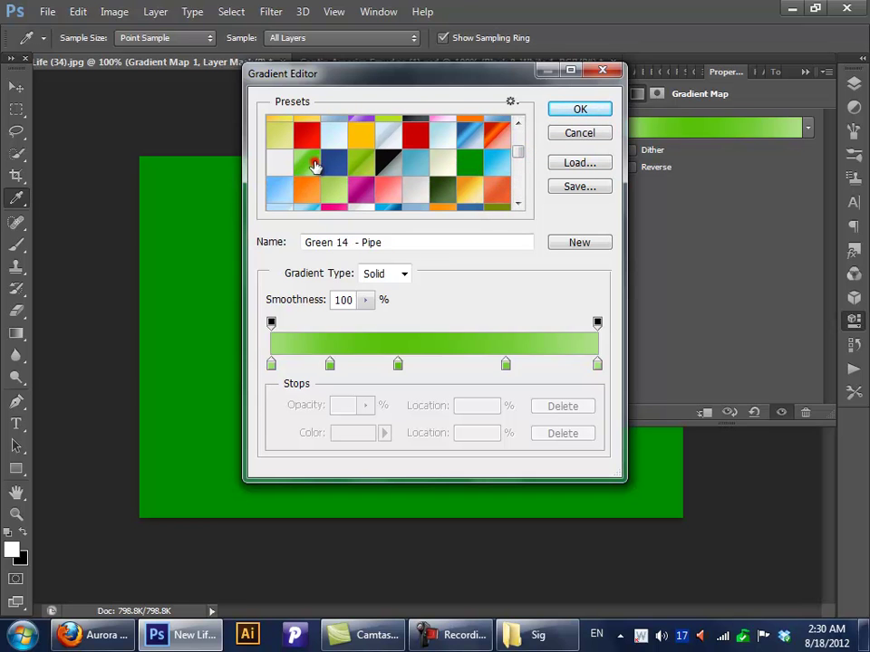
Step: Move the gradient editor off the portrait and apply the Green 15 - 3D preset to the gradient map
{"action": "left_click_drag", "start_coordinate": [442, 81], "coordinate": [589, 19]}
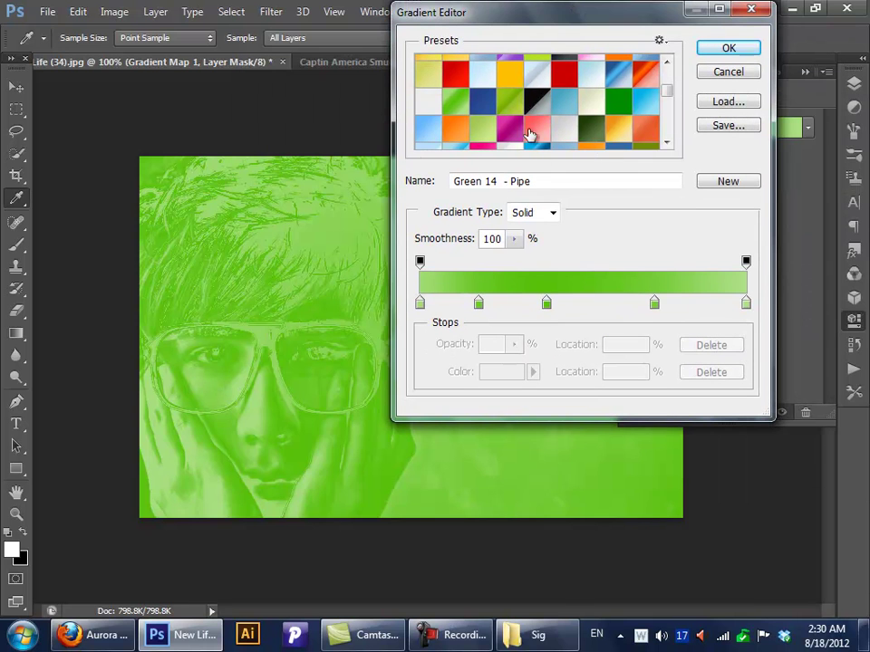
{"action": "left_click", "coordinate": [598, 94]}
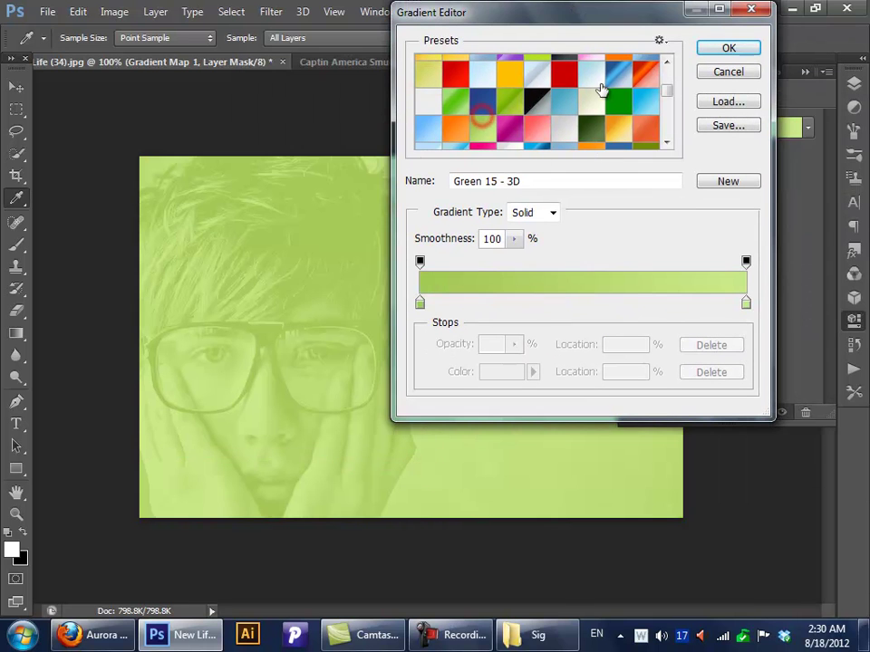
{"action": "left_click", "coordinate": [707, 51]}
Step: Try the Dissolve, Multiply, Linear Burn and Color Burn blend modes on the Gradient Map 1 layer
{"action": "left_click", "coordinate": [854, 82]}
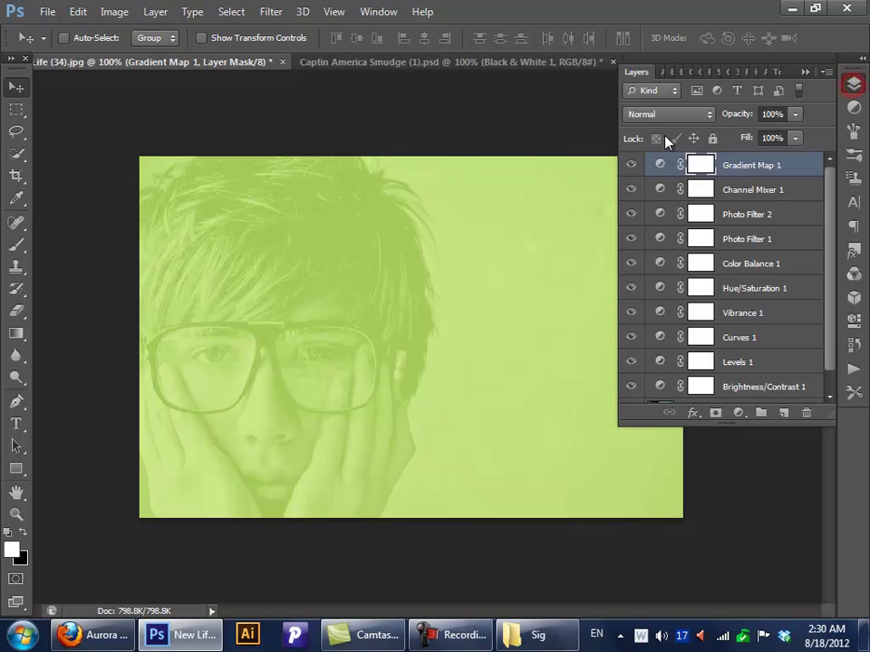
{"action": "left_click", "coordinate": [670, 114]}
{"action": "left_click", "coordinate": [656, 145]}
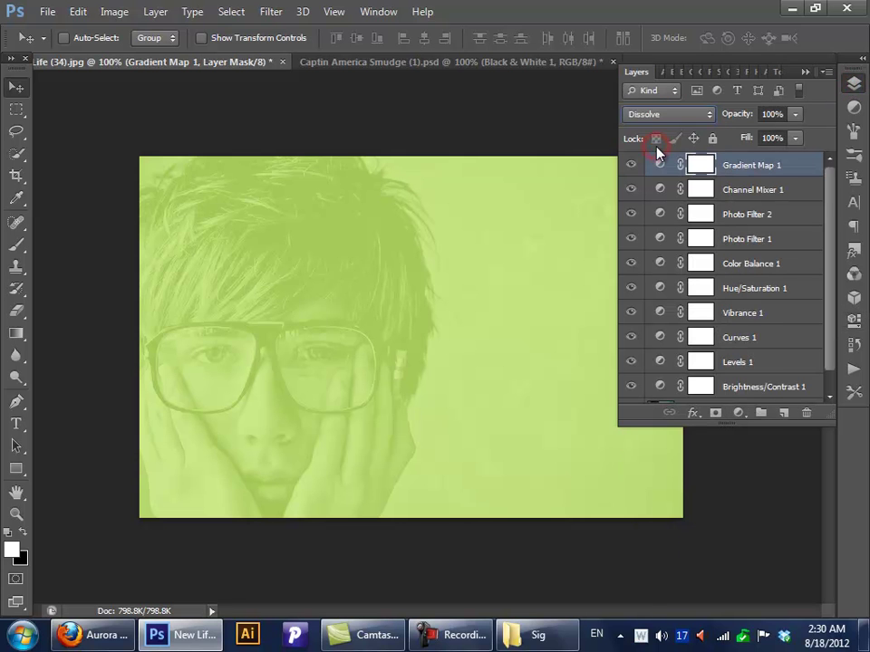
{"action": "key", "text": "Down"}
{"action": "key", "text": "Down"}
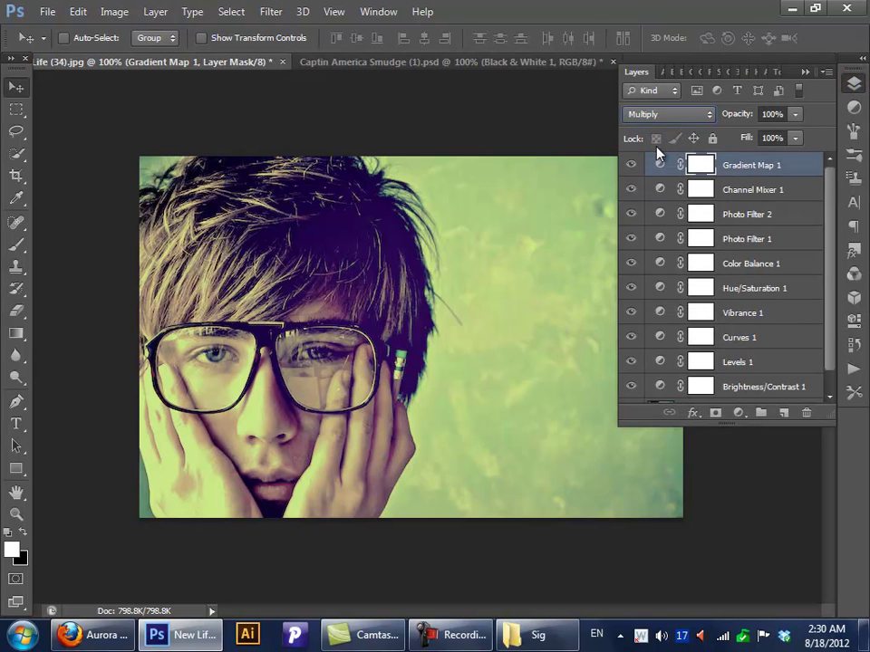
{"action": "key", "text": "Down"}
{"action": "key", "text": "Down"}
{"action": "key", "text": "Down"}
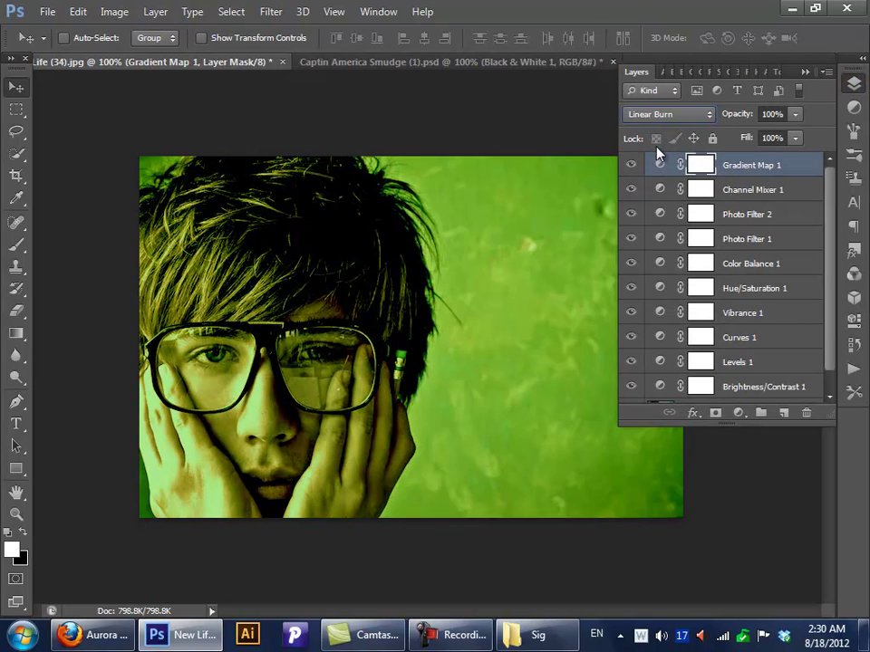
{"action": "key", "text": "Up"}
{"action": "key", "text": "Up"}
{"action": "left_click", "coordinate": [678, 114]}
{"action": "left_click", "coordinate": [677, 115]}
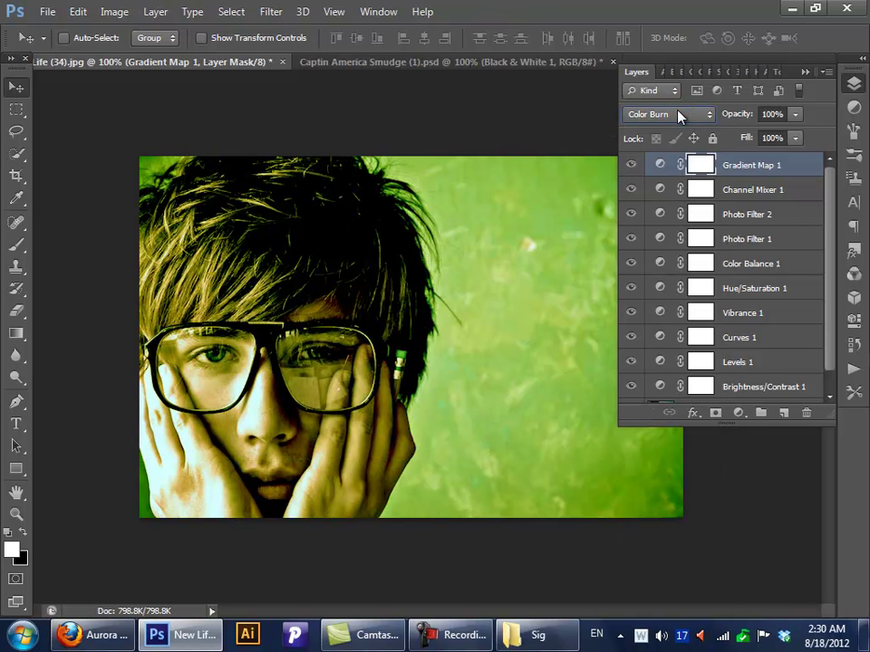
Step: Cycle through further blend modes on the Gradient Map 1 layer and set it to Soft Light
{"action": "key", "text": "Down"}
{"action": "key", "text": "Down"}
{"action": "key", "text": "Down"}
{"action": "key", "text": "Down"}
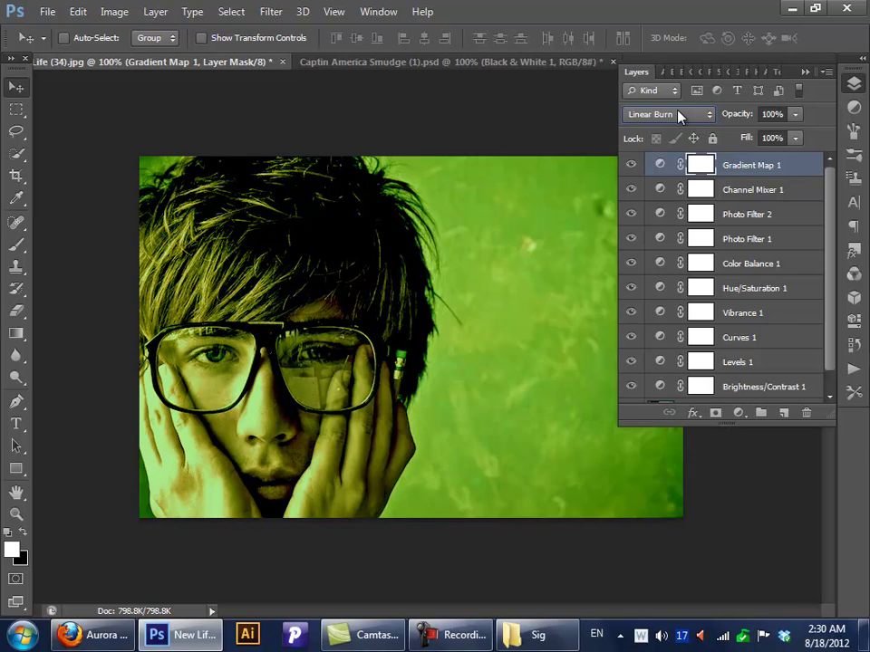
{"action": "key", "text": "Down"}
{"action": "key", "text": "Down"}
{"action": "key", "text": "Down"}
{"action": "key", "text": "Down"}
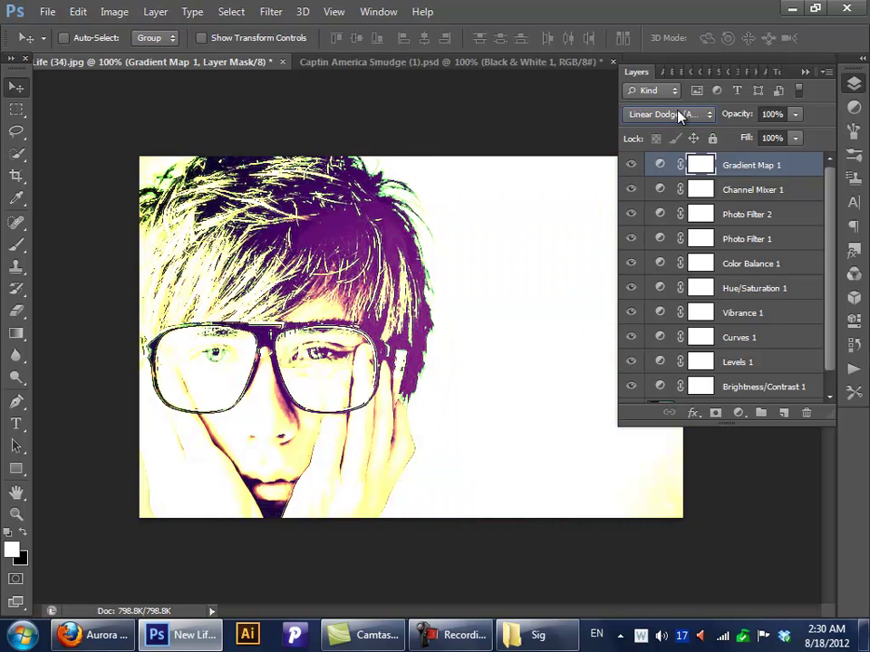
{"action": "key", "text": "Down"}
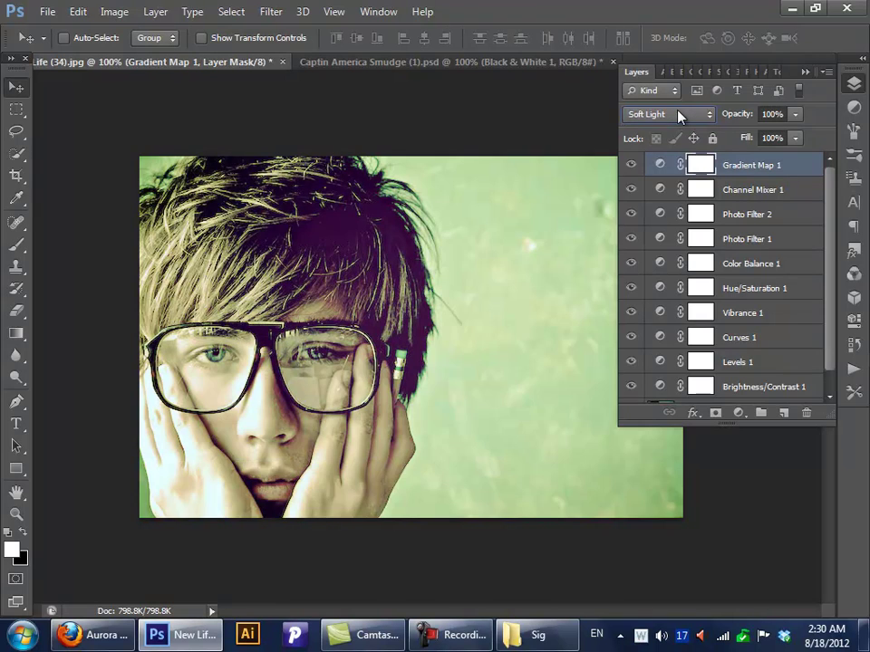
Step: Lower the Gradient Map 1 layer's opacity to 43%
{"action": "left_click", "coordinate": [795, 115]}
{"action": "left_click_drag", "start_coordinate": [764, 142], "coordinate": [746, 140]}
{"action": "left_click", "coordinate": [829, 132]}
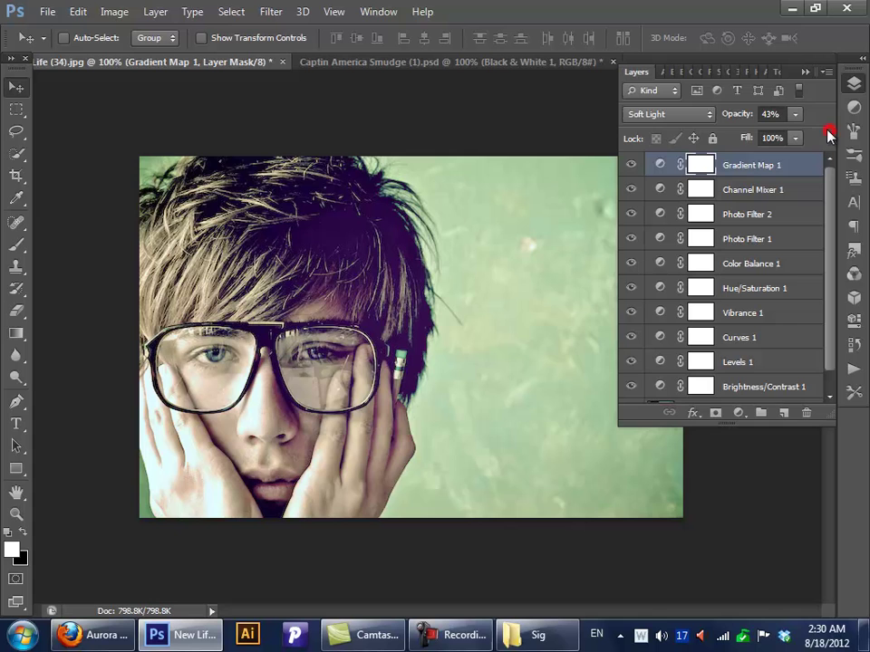
Step: Toggle the Gradient Map 1 layer's visibility to compare the portrait with and without it
{"action": "left_click", "coordinate": [632, 165]}
{"action": "left_click", "coordinate": [631, 165]}
{"action": "left_click", "coordinate": [630, 164]}
{"action": "left_click", "coordinate": [629, 164]}
Step: Group all adjustment layers from Gradient Map 1 to Brightness/Contrast 1, and toggle the group's visibility to compare the portrait before and after
{"action": "left_click", "coordinate": [853, 109]}
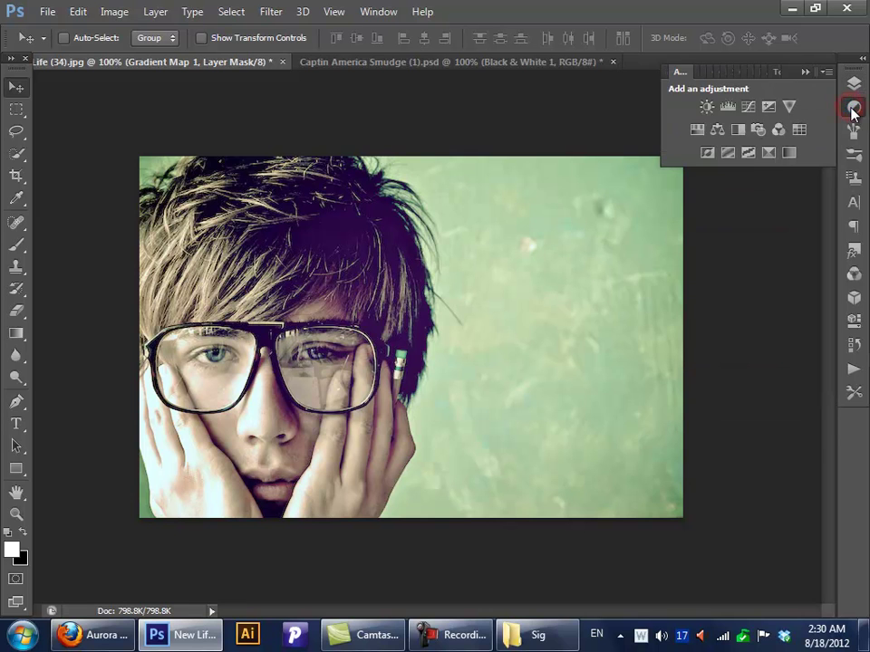
{"action": "left_click", "coordinate": [852, 110]}
{"action": "left_click", "coordinate": [852, 84]}
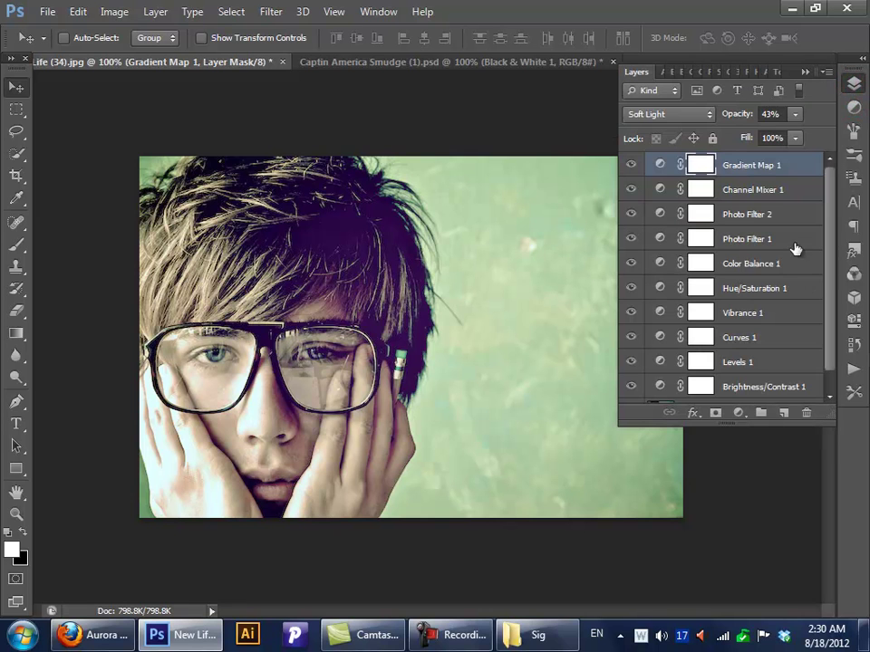
{"action": "left_click", "coordinate": [797, 388], "text": "shift"}
{"action": "key", "text": "ctrl+g"}
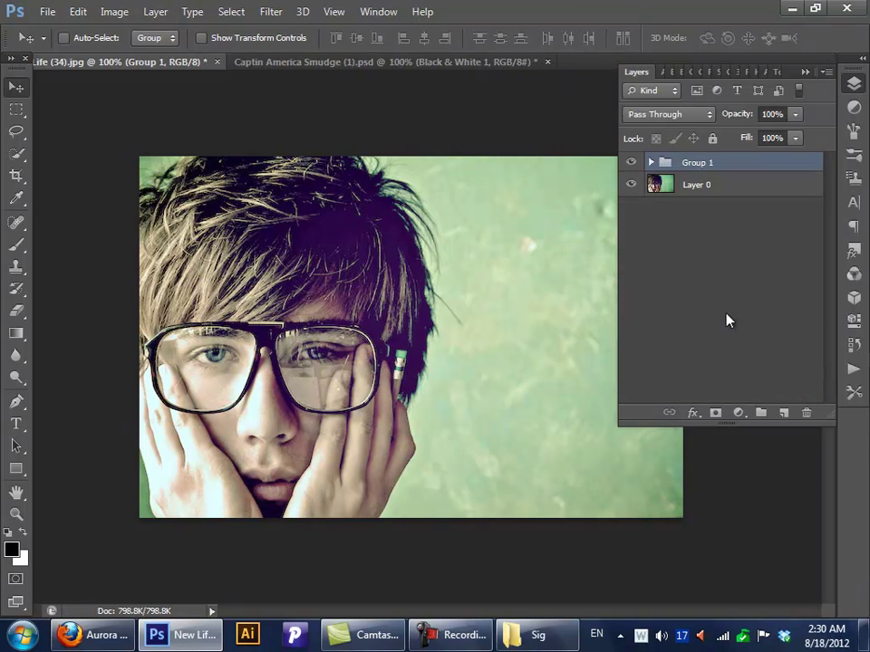
{"action": "left_click", "coordinate": [636, 163]}
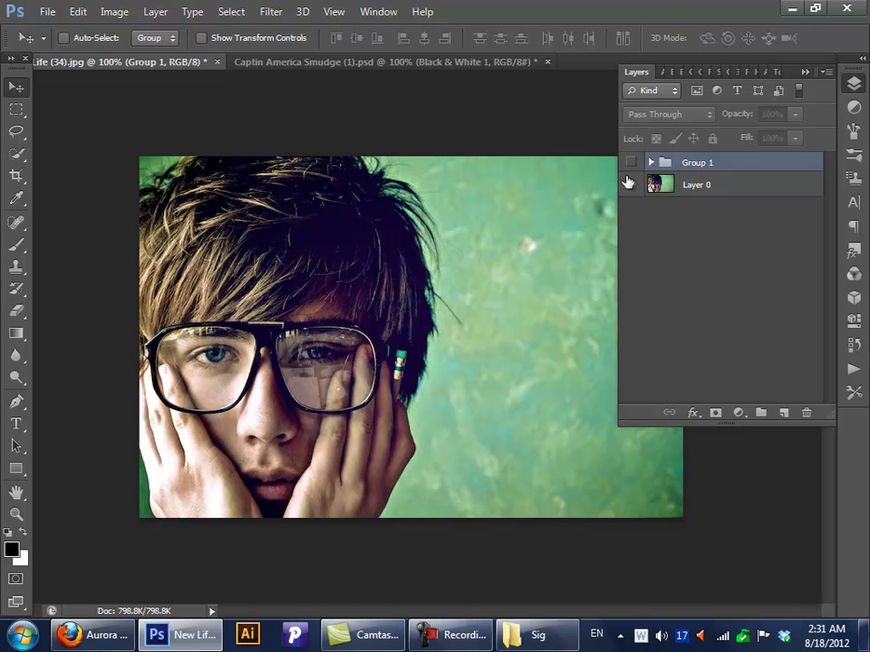
{"action": "left_click", "coordinate": [630, 163]}
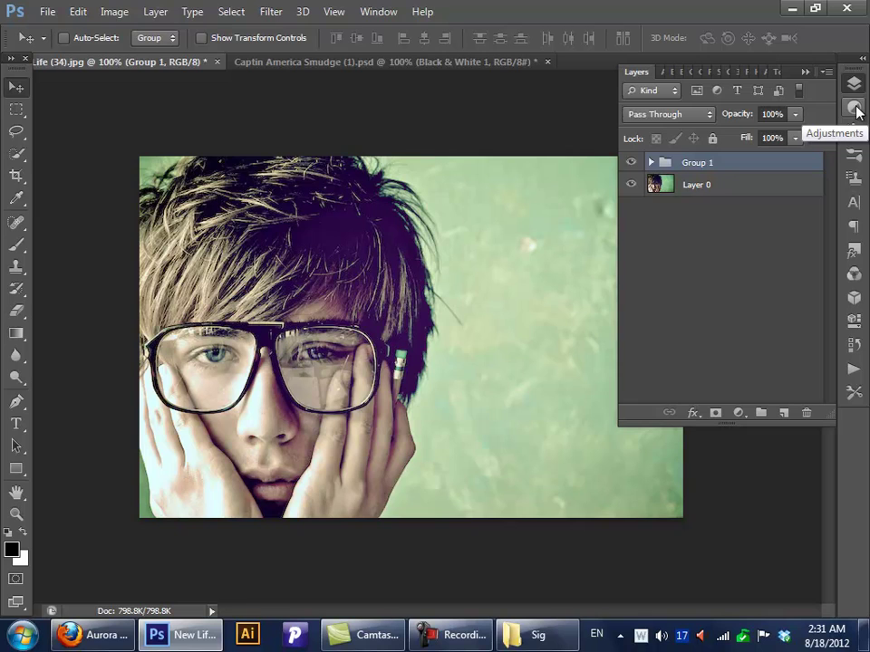
Step: Switch to the Sig folder in Windows Explorer and preview Lil Wayne.jpg and Knight.jpg as sample graphics
{"action": "left_click", "coordinate": [538, 634]}
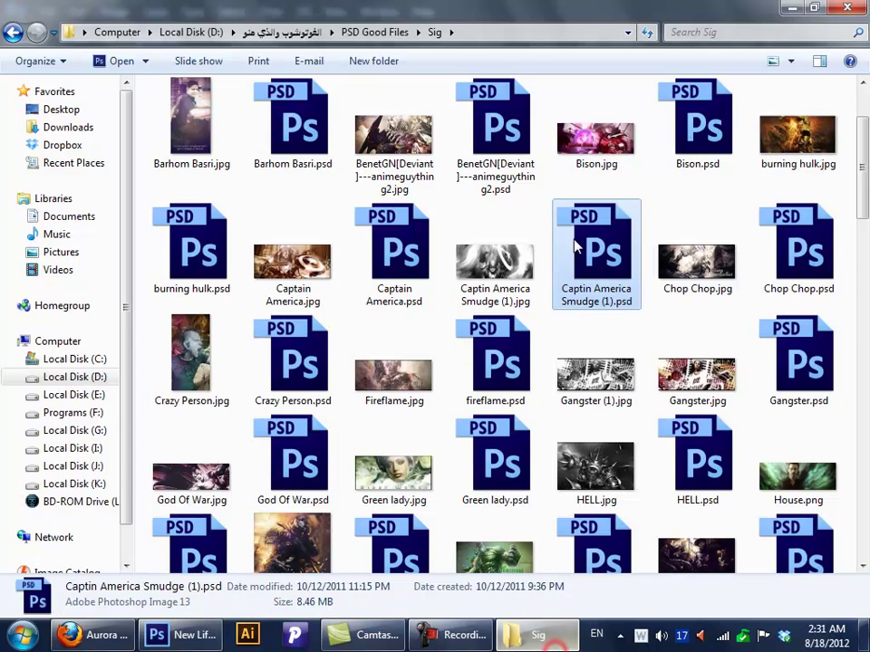
{"action": "left_click_drag", "start_coordinate": [865, 150], "coordinate": [863, 256]}
{"action": "left_click", "coordinate": [432, 308]}
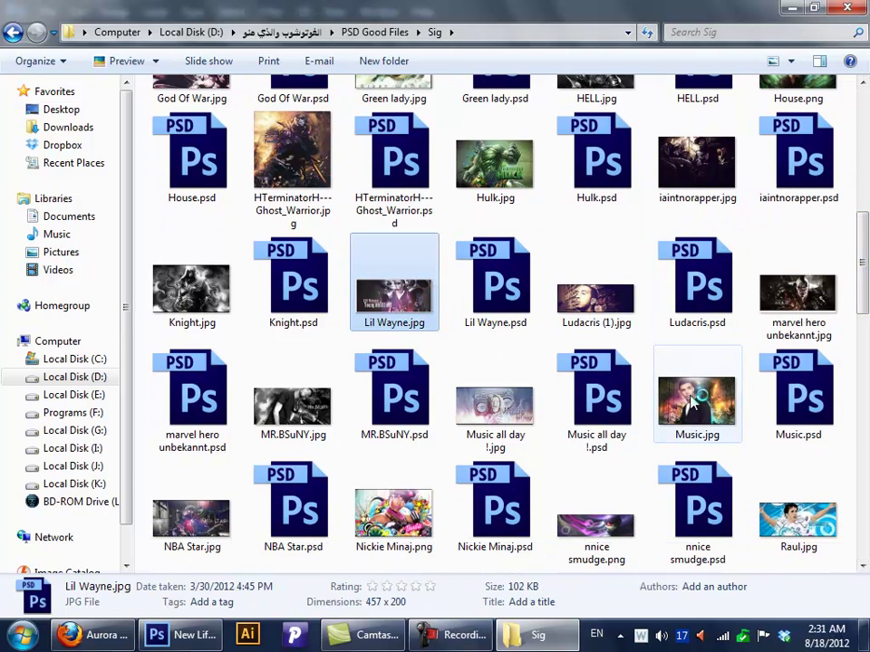
{"action": "key", "text": "Return"}
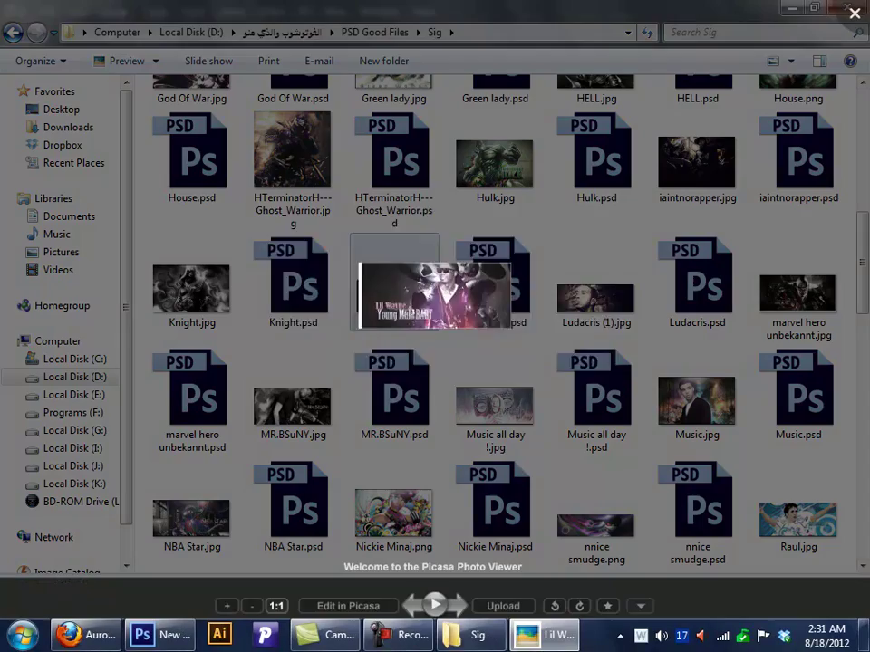
{"action": "key", "text": "Escape"}
{"action": "double_click", "coordinate": [161, 291]}
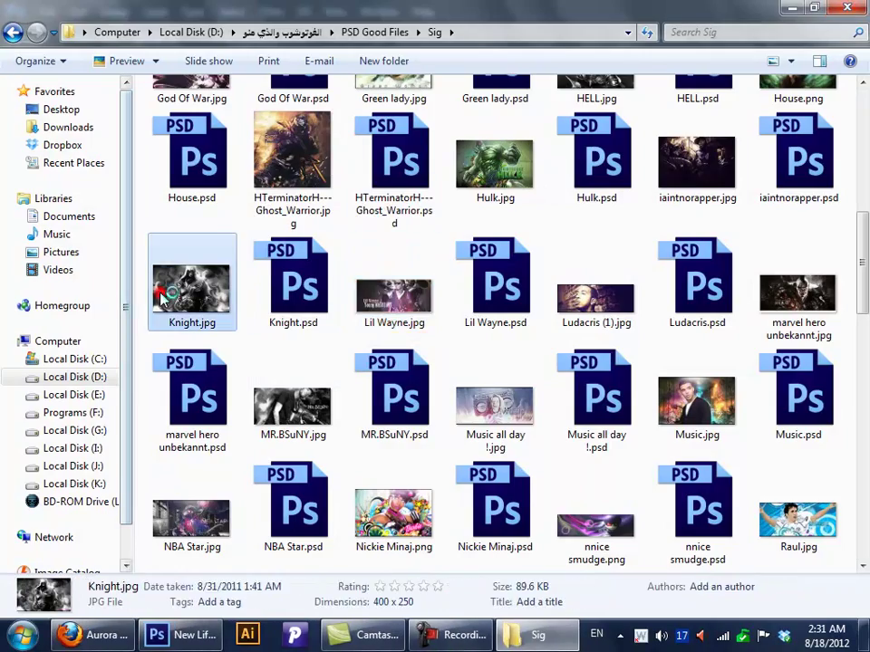
{"action": "left_click", "coordinate": [856, 11]}
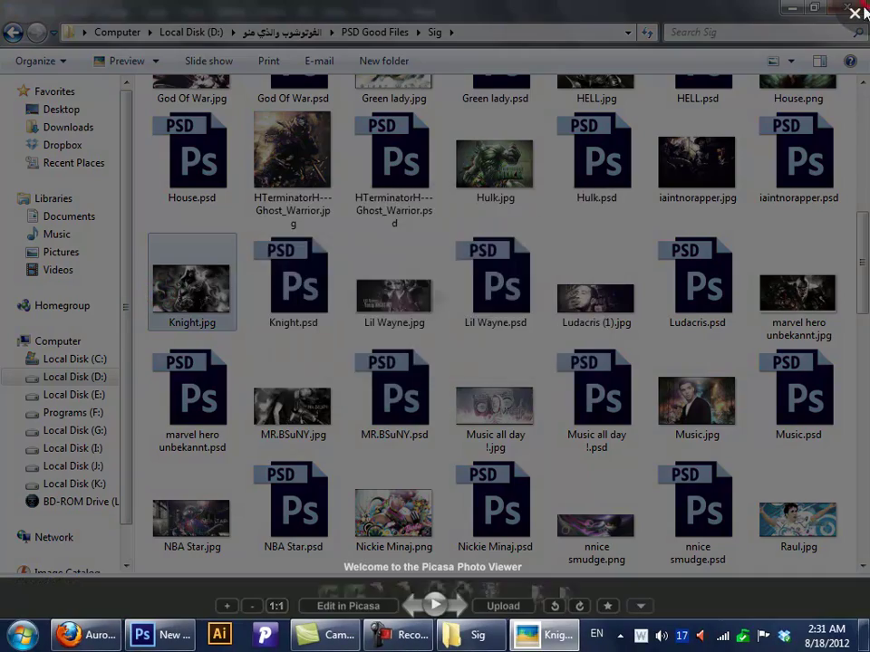
Step: Preview the sample graphics Gangster (1).jpg, Captin America Smudge (1).jpg and Chop Chop.jpg in the Sig folder
{"action": "scroll", "coordinate": [863, 270], "scroll_direction": "up", "scroll_amount": 3}
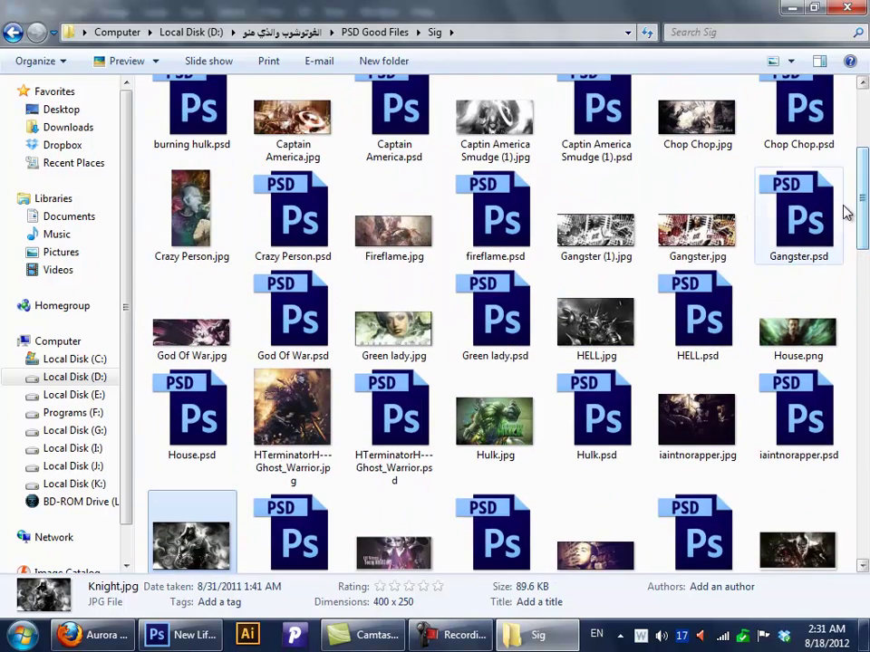
{"action": "left_click", "coordinate": [598, 246]}
{"action": "double_click", "coordinate": [598, 246]}
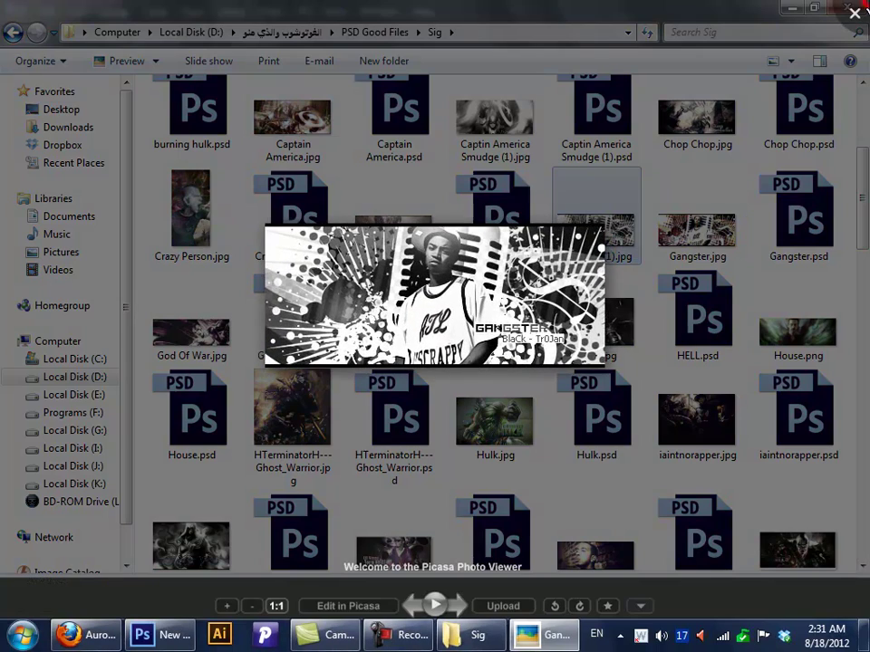
{"action": "left_click", "coordinate": [855, 12]}
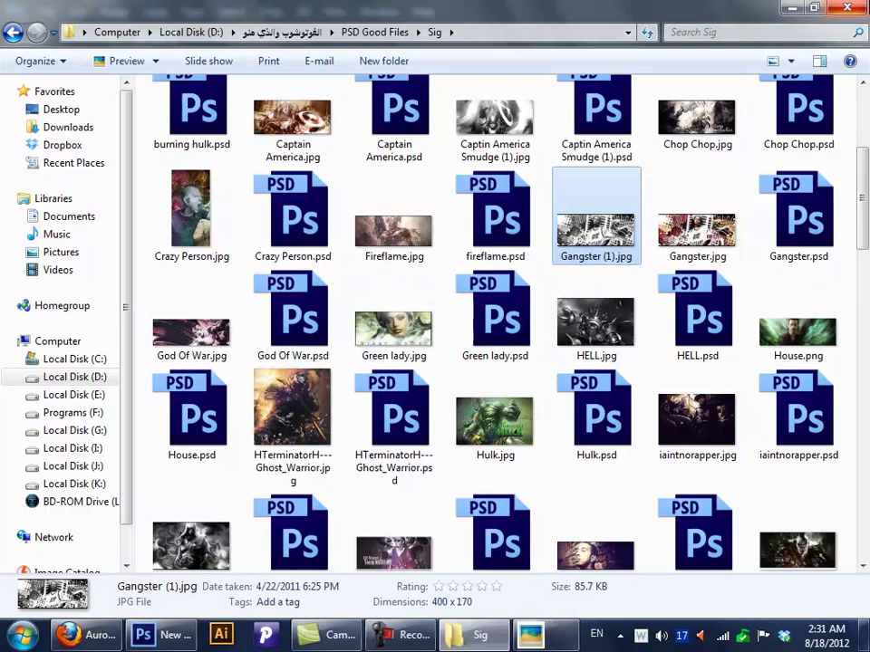
{"action": "scroll", "coordinate": [816, 173], "scroll_direction": "up", "scroll_amount": 1}
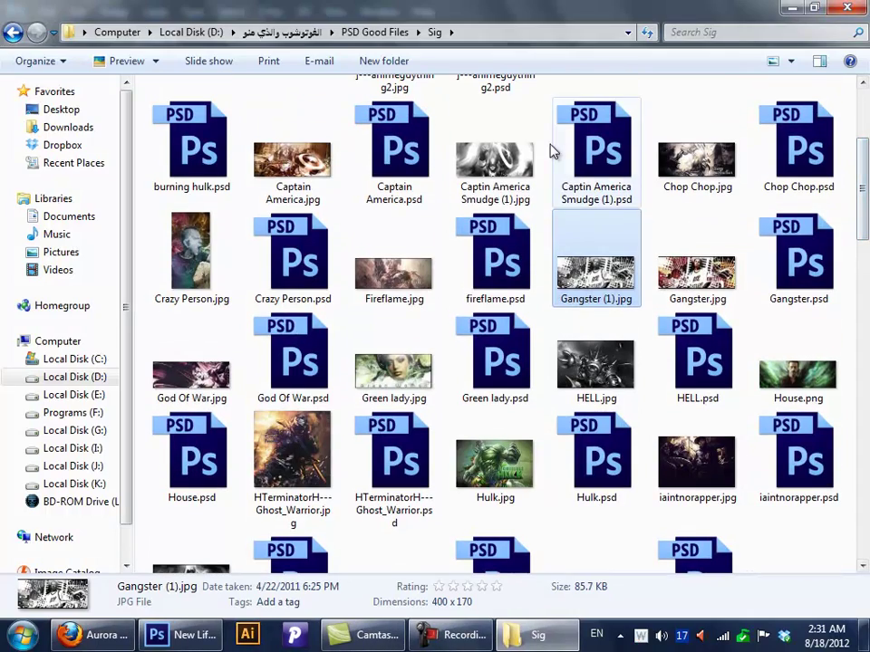
{"action": "left_click", "coordinate": [517, 159]}
{"action": "double_click", "coordinate": [516, 158]}
{"action": "left_click", "coordinate": [687, 168]}
{"action": "left_click", "coordinate": [687, 167]}
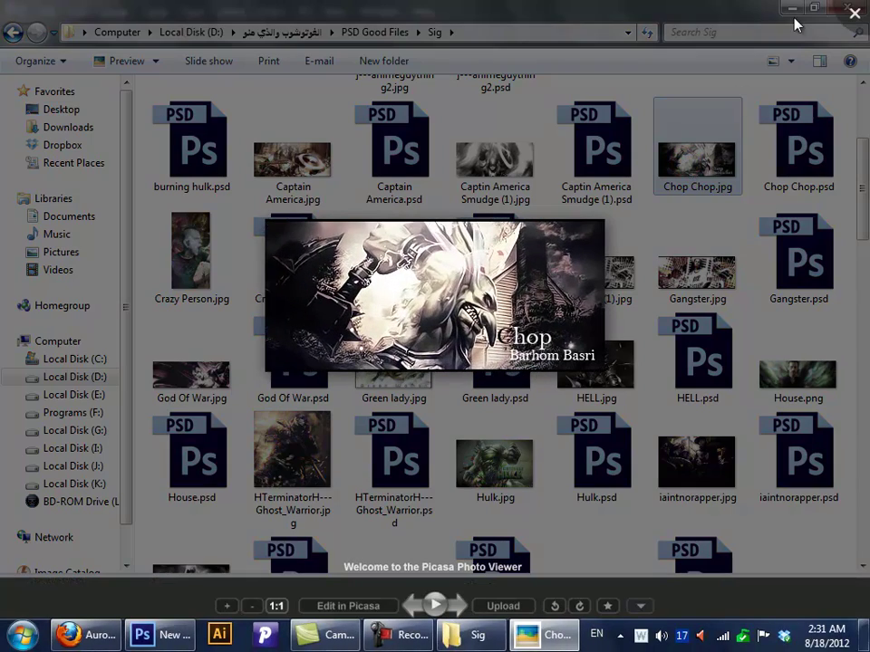
Step: Close the Chop Chop.jpg preview and switch back to the portrait document in Photoshop
{"action": "left_click", "coordinate": [854, 13]}
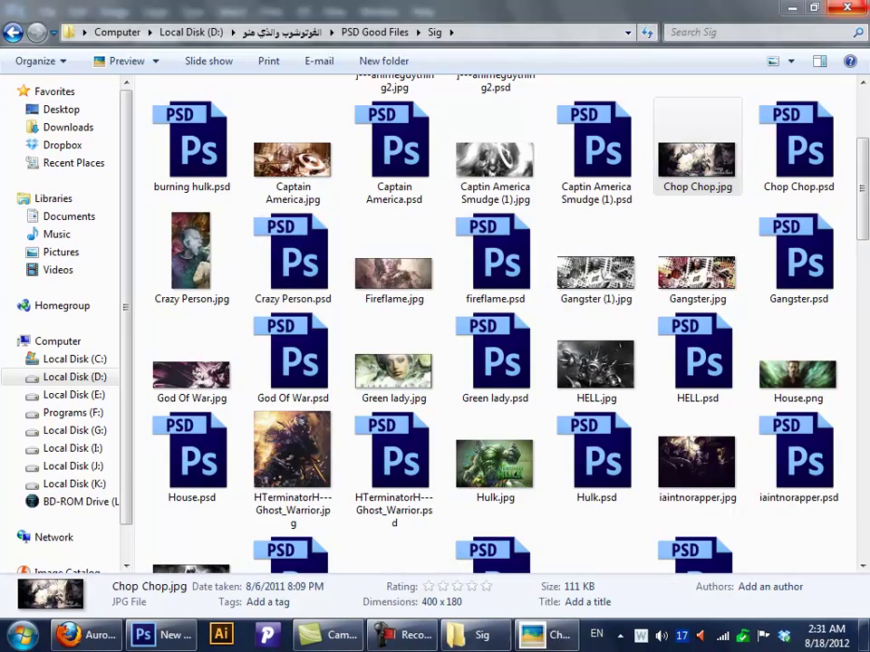
{"action": "scroll", "coordinate": [680, 338], "scroll_direction": "up", "scroll_amount": 3}
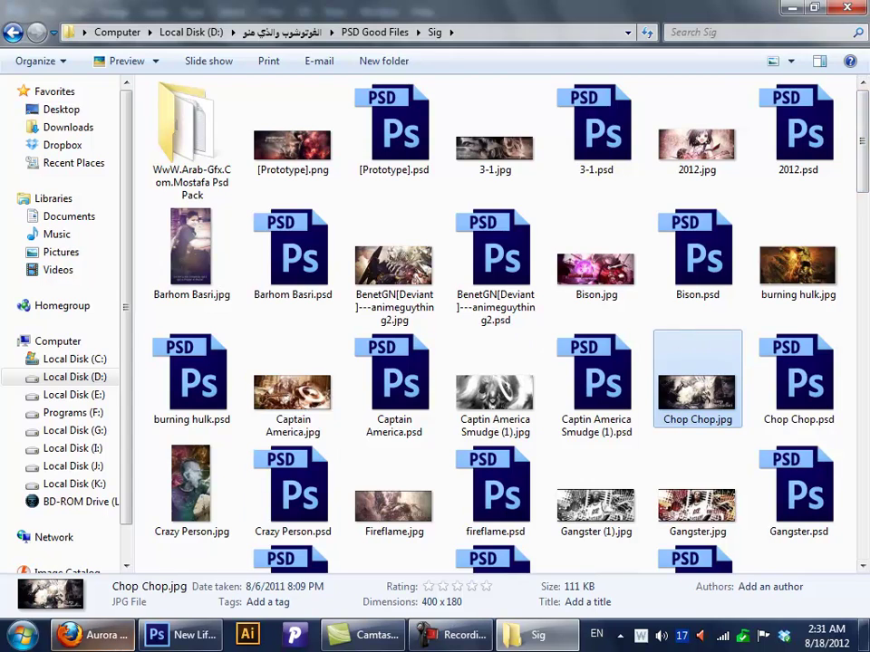
{"action": "left_click", "coordinate": [181, 635]}
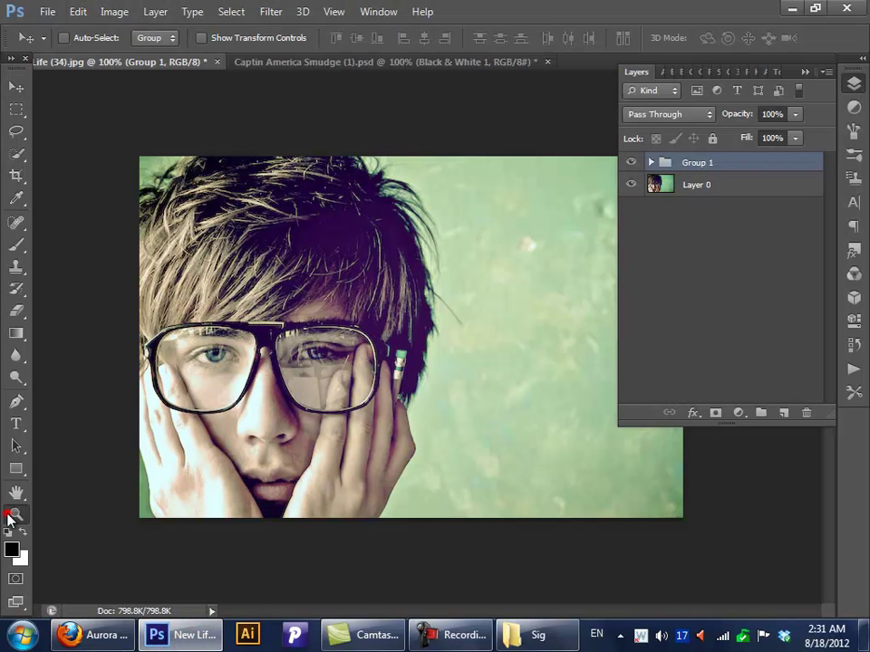
Step: Expand Group 1 to review its adjustment layers from Gradient Map 1 to Brightness/Contrast 1 and the available adjustment types, and collapse it with nothing selected
{"action": "left_click", "coordinate": [14, 514]}
{"action": "left_click", "coordinate": [651, 163]}
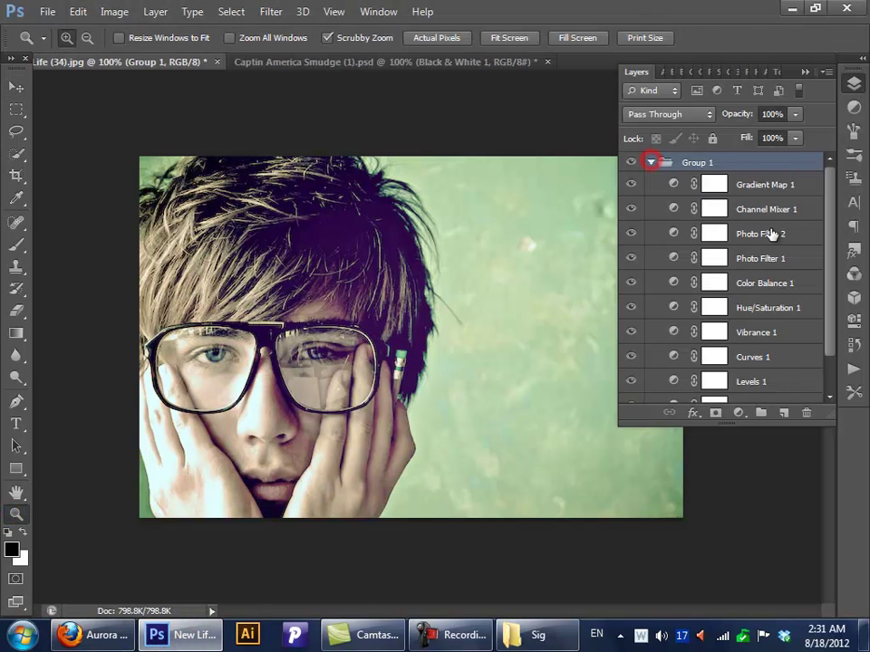
{"action": "left_click", "coordinate": [779, 209]}
{"action": "left_click", "coordinate": [820, 186]}
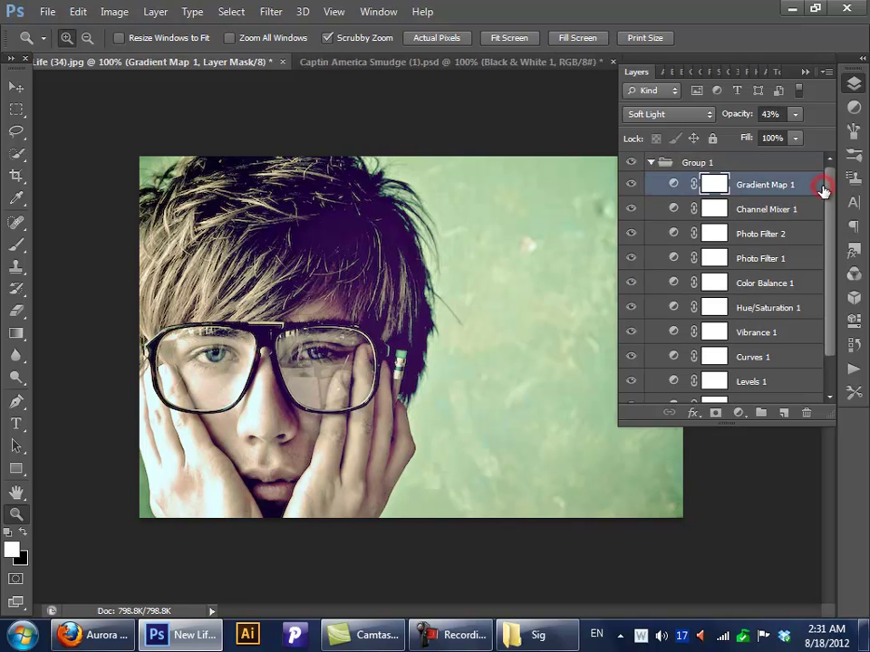
{"action": "scroll", "coordinate": [827, 329], "scroll_direction": "down", "scroll_amount": 2}
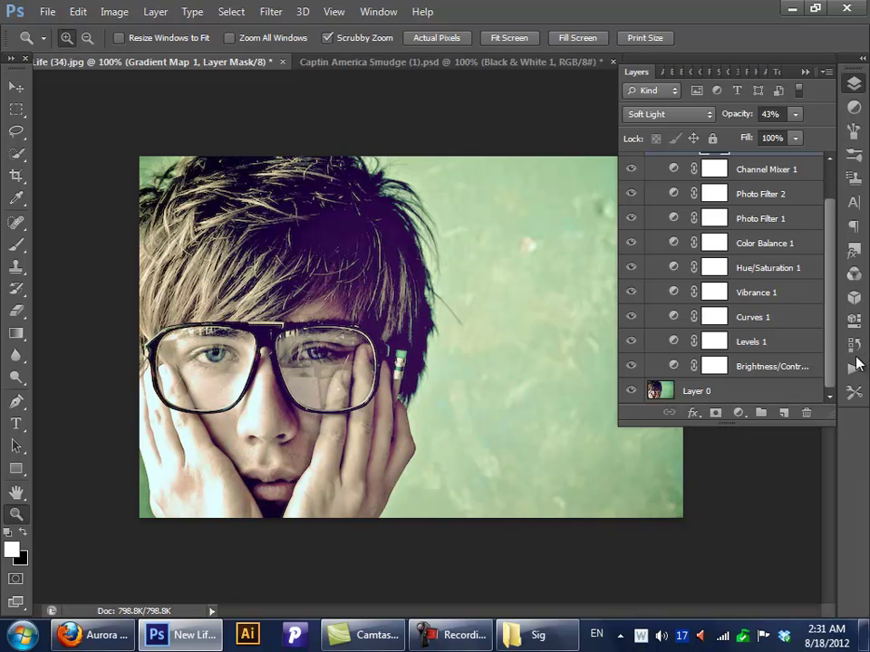
{"action": "left_click", "coordinate": [854, 106]}
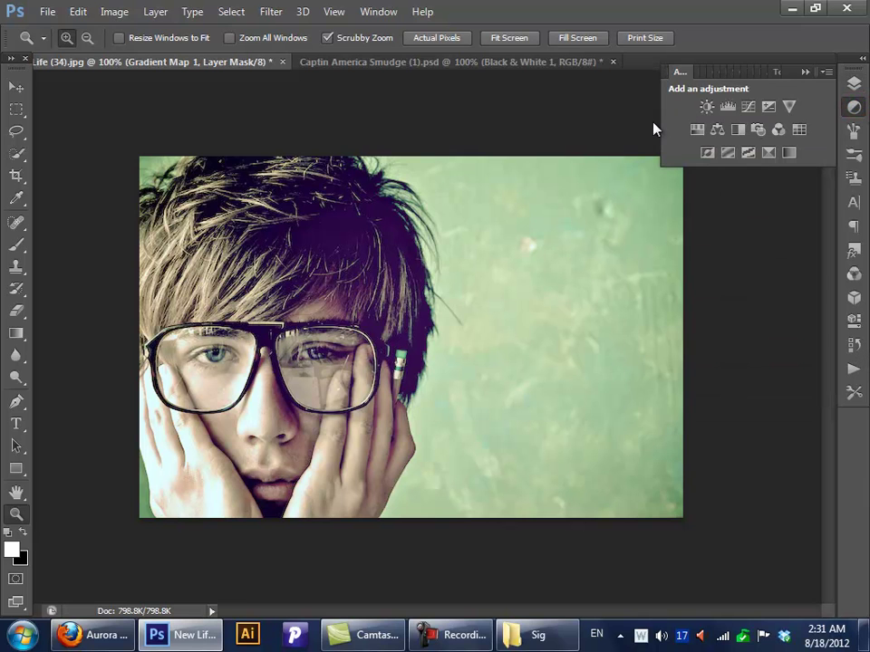
{"action": "left_click", "coordinate": [854, 82]}
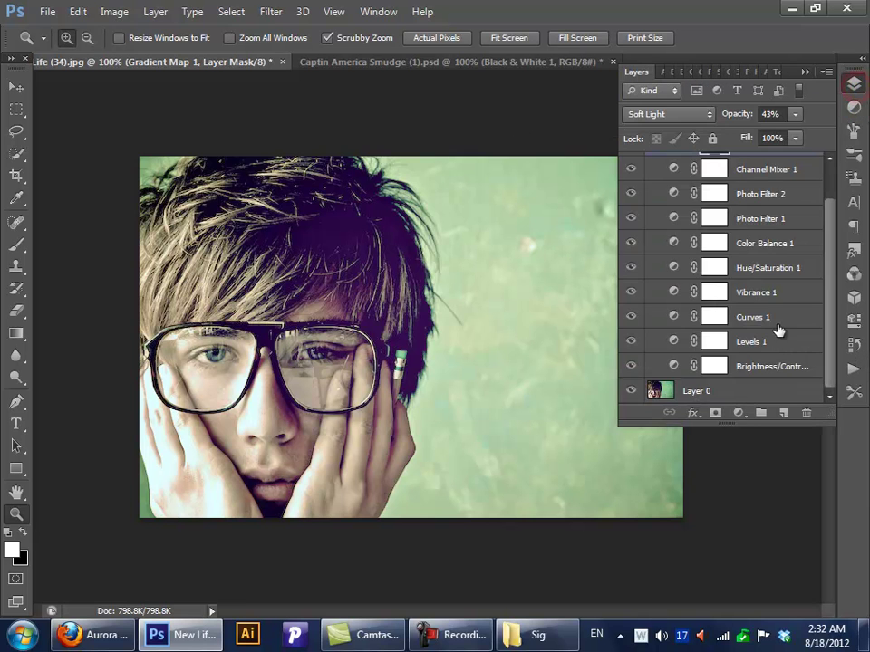
{"action": "left_click_drag", "start_coordinate": [832, 319], "coordinate": [812, 186]}
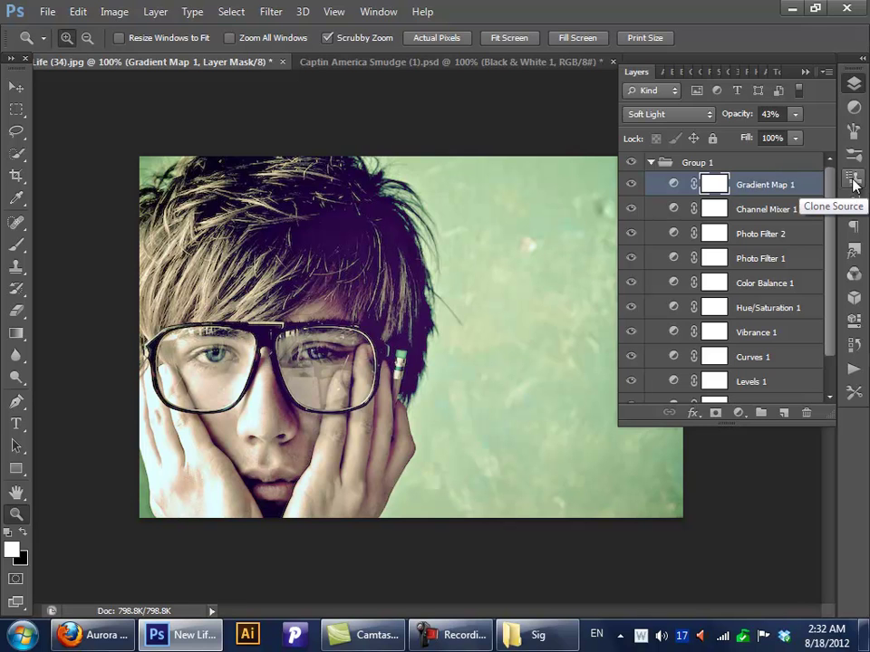
{"action": "left_click", "coordinate": [651, 163]}
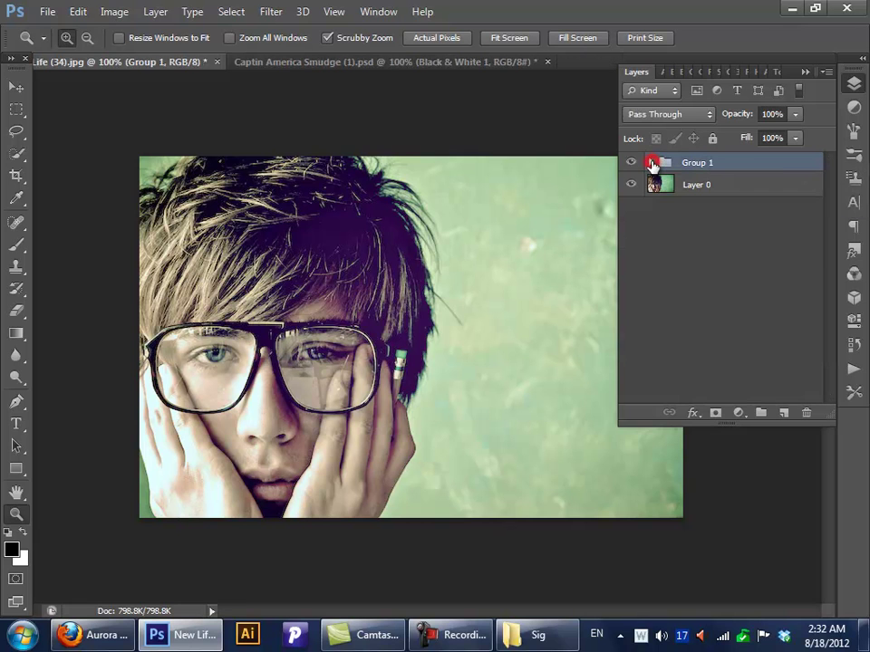
{"action": "left_click", "coordinate": [748, 280]}
Step: Zoom the portrait out to 59.9% and hide the layer list to show the finished image unobstructed
{"action": "left_click", "coordinate": [18, 512]}
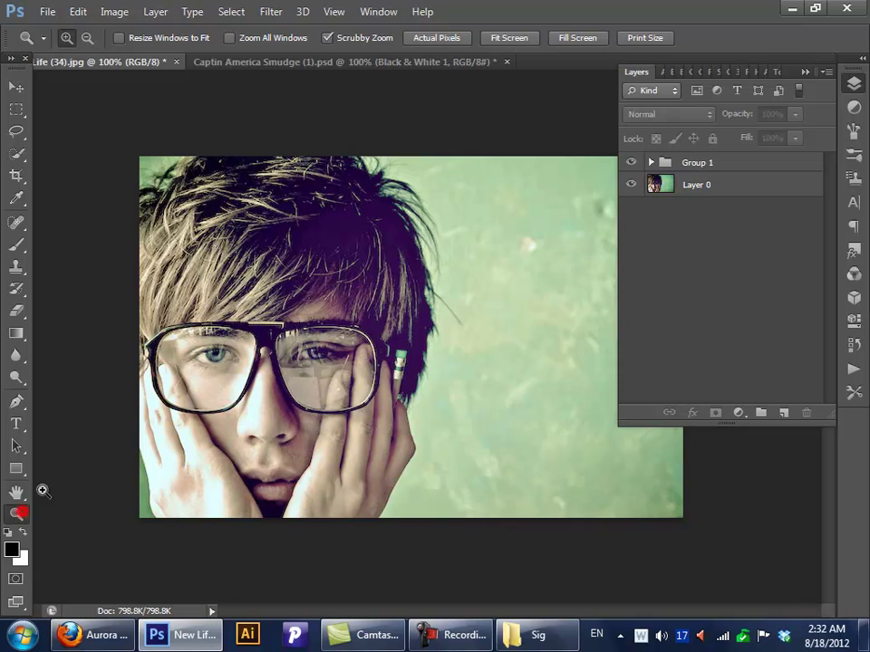
{"action": "left_click_drag", "start_coordinate": [543, 281], "coordinate": [481, 282]}
{"action": "left_click_drag", "start_coordinate": [386, 316], "coordinate": [448, 316]}
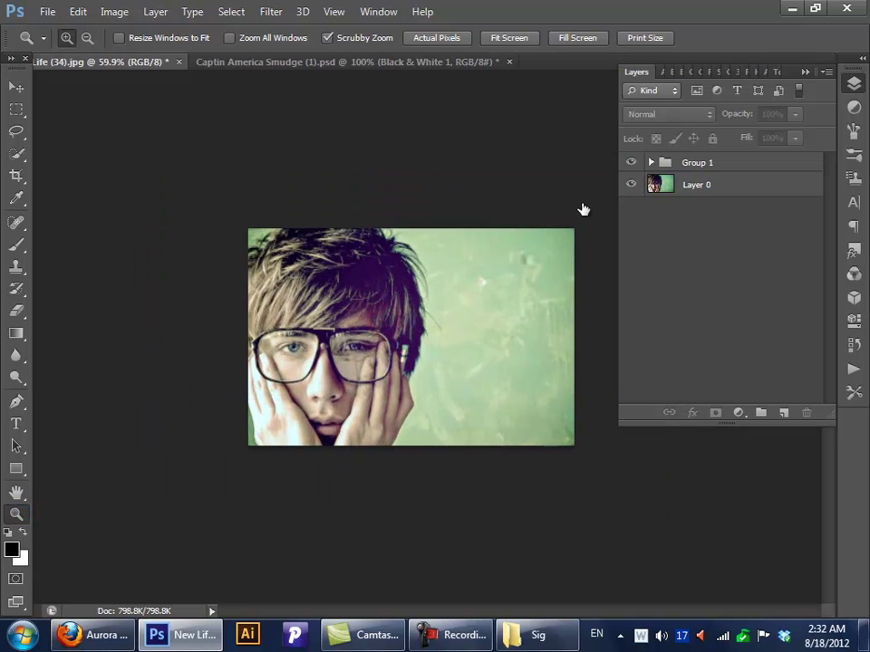
{"action": "left_click", "coordinate": [810, 72]}
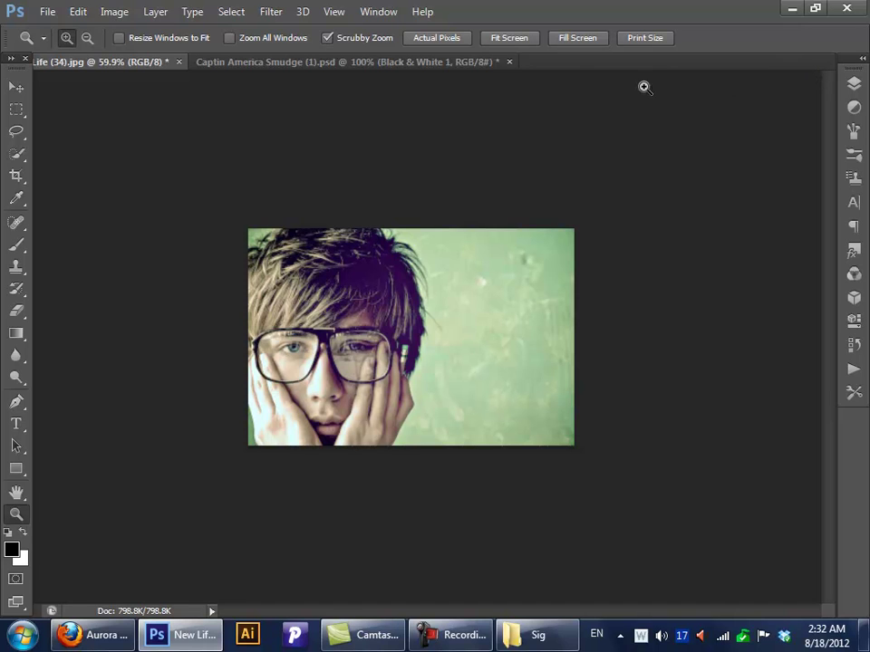
{"action": "left_click", "coordinate": [467, 645]}
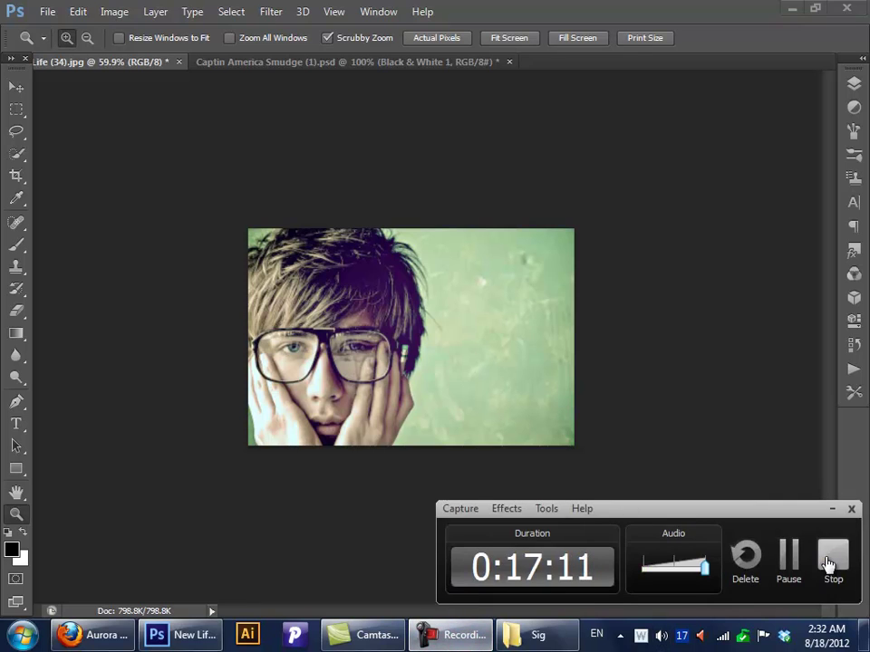
{"action": "left_click", "coordinate": [833, 558]}
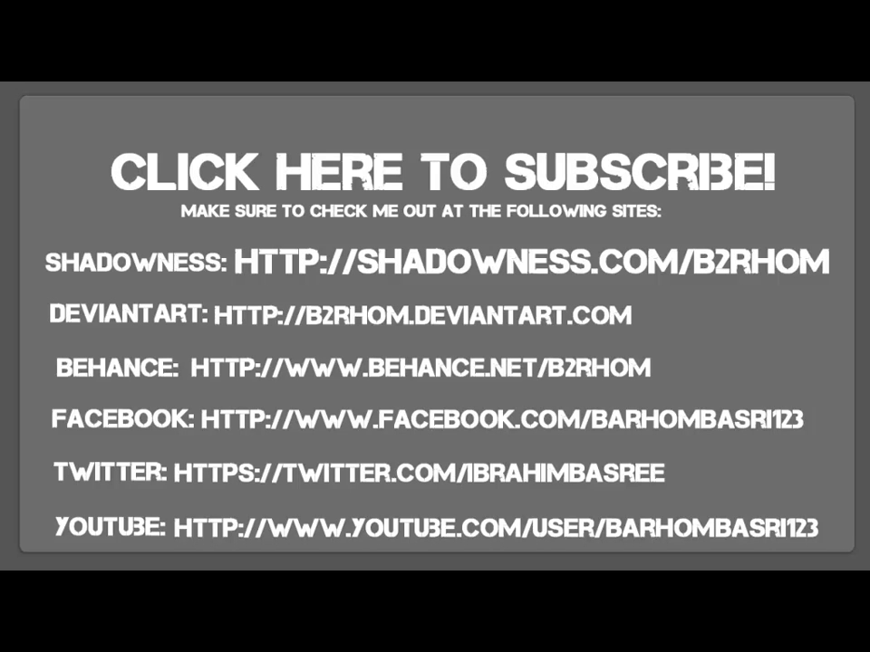